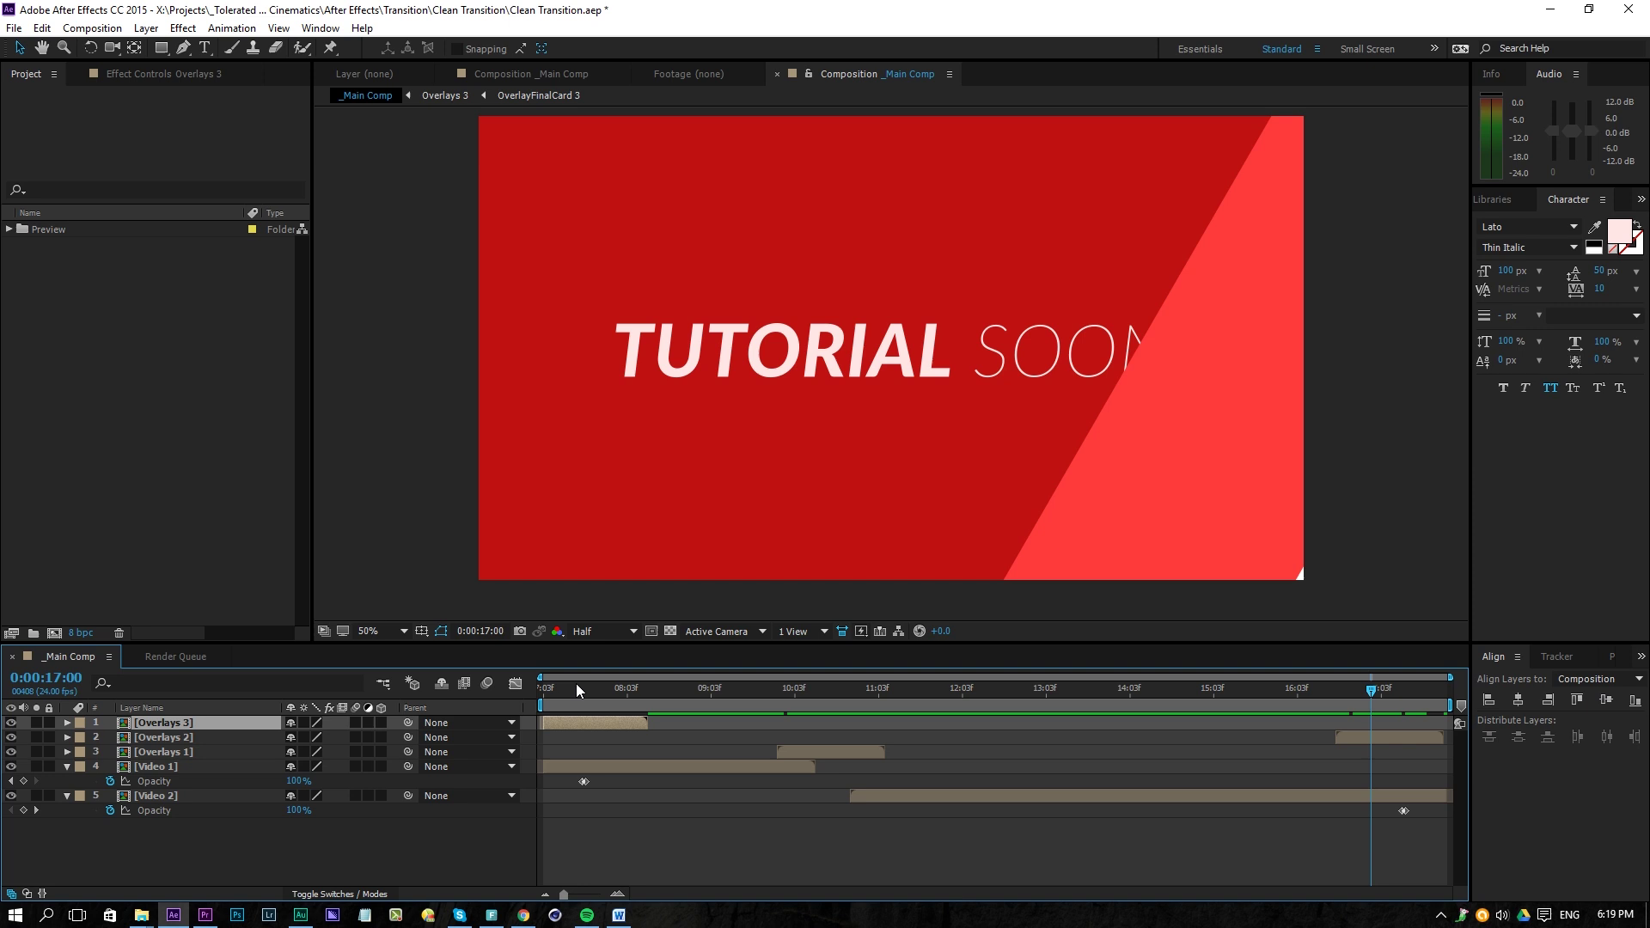
- Scrub through the example transition, toggling the transparency checkerboard to inspect the red card and black corner
left_click(578, 694)
left_click_drag(557, 700, 575, 739)
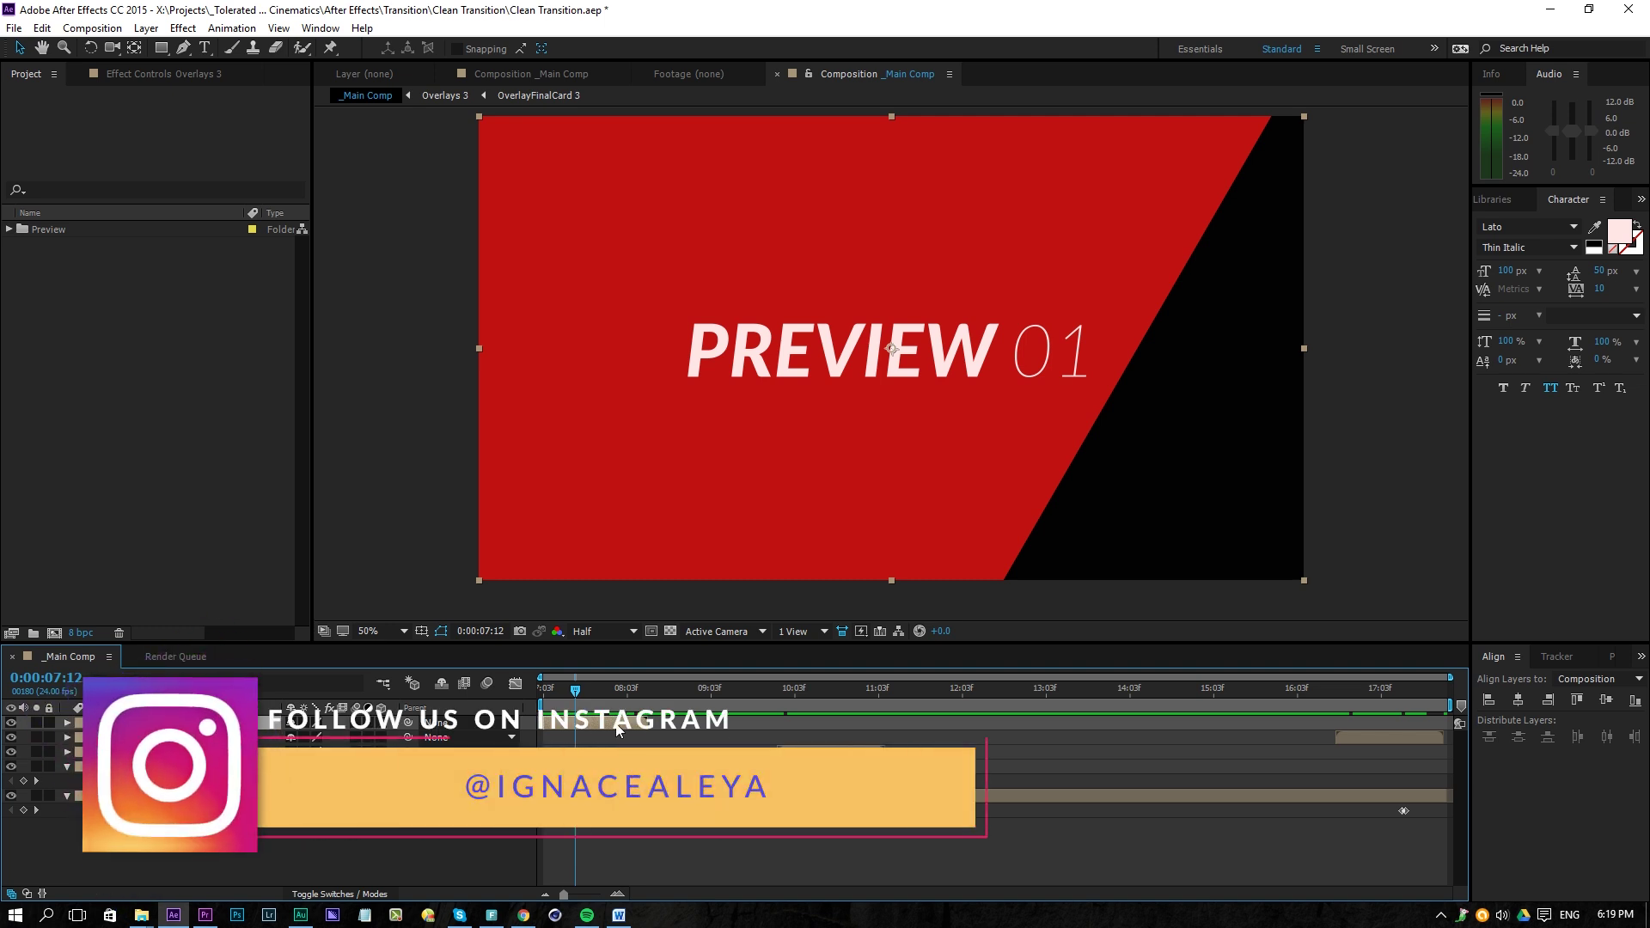
left_click(671, 631)
left_click_drag(575, 698, 591, 749)
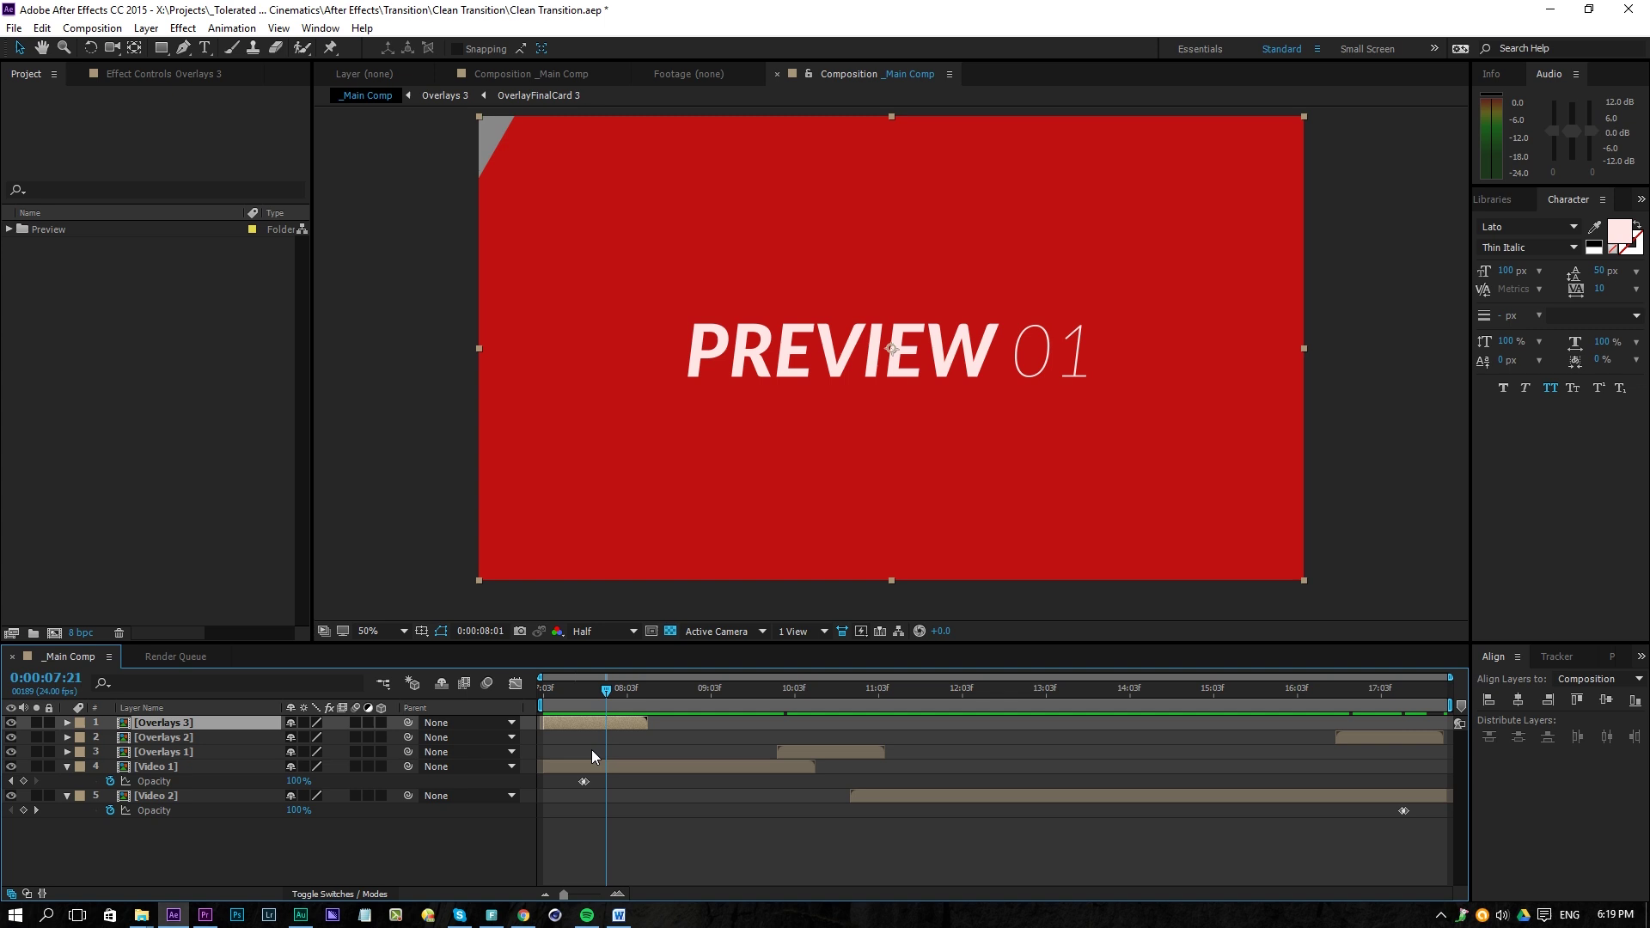
left_click(670, 631)
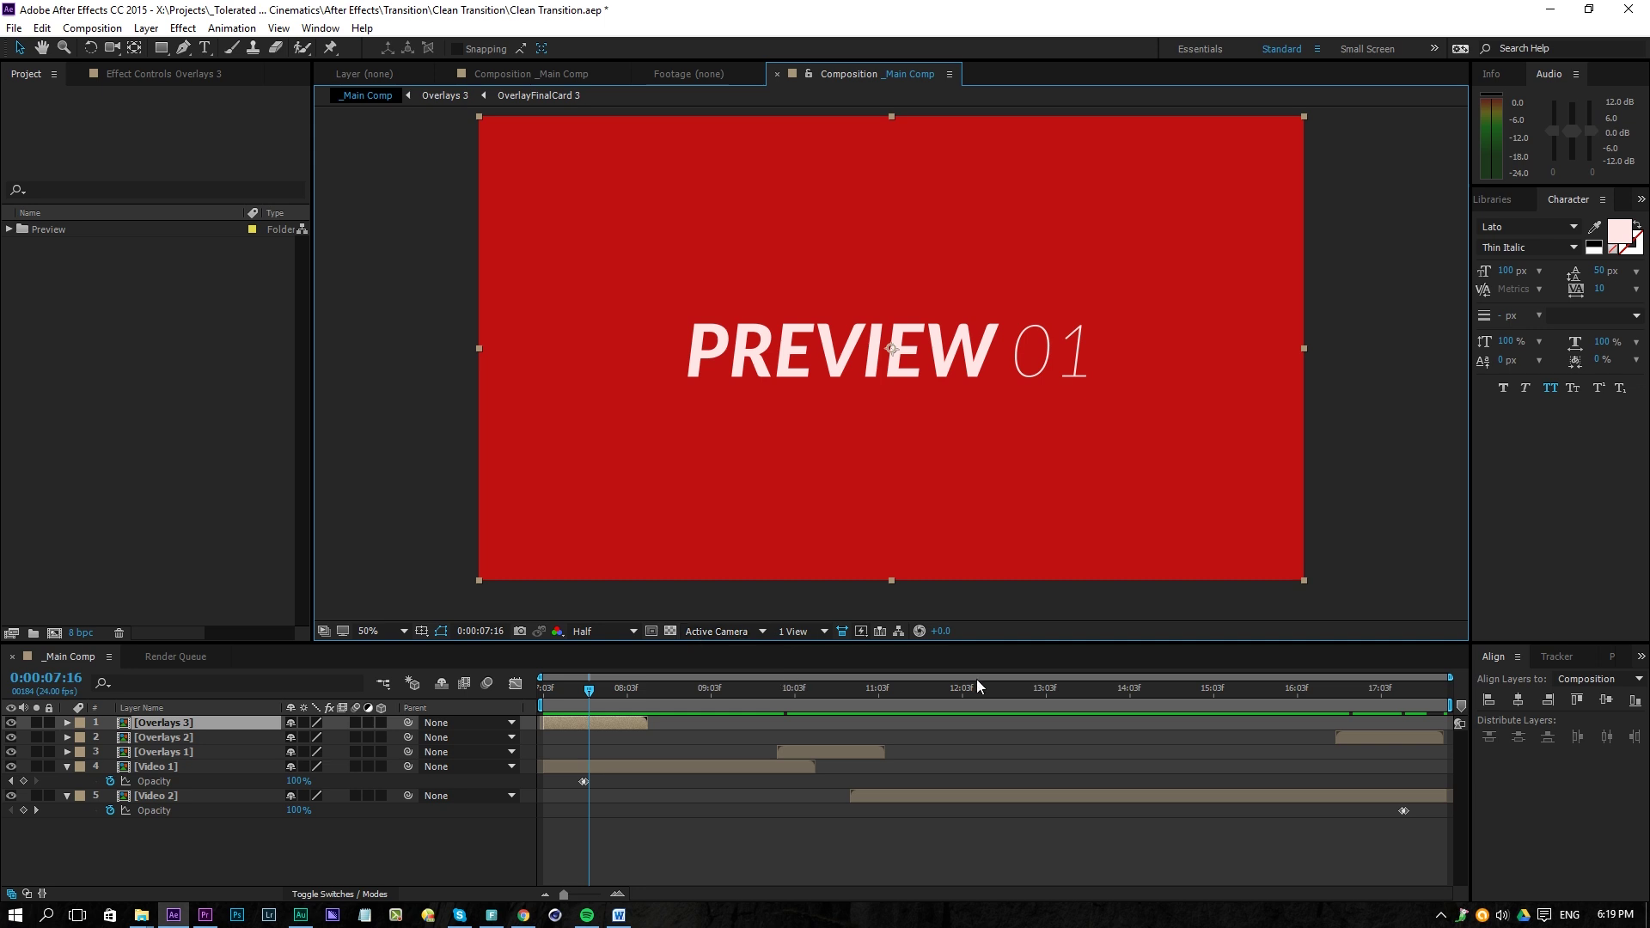
mouse_move(586, 693)
left_mouse_down()
mouse_move(685, 692)
mouse_move(576, 715)
left_mouse_up()
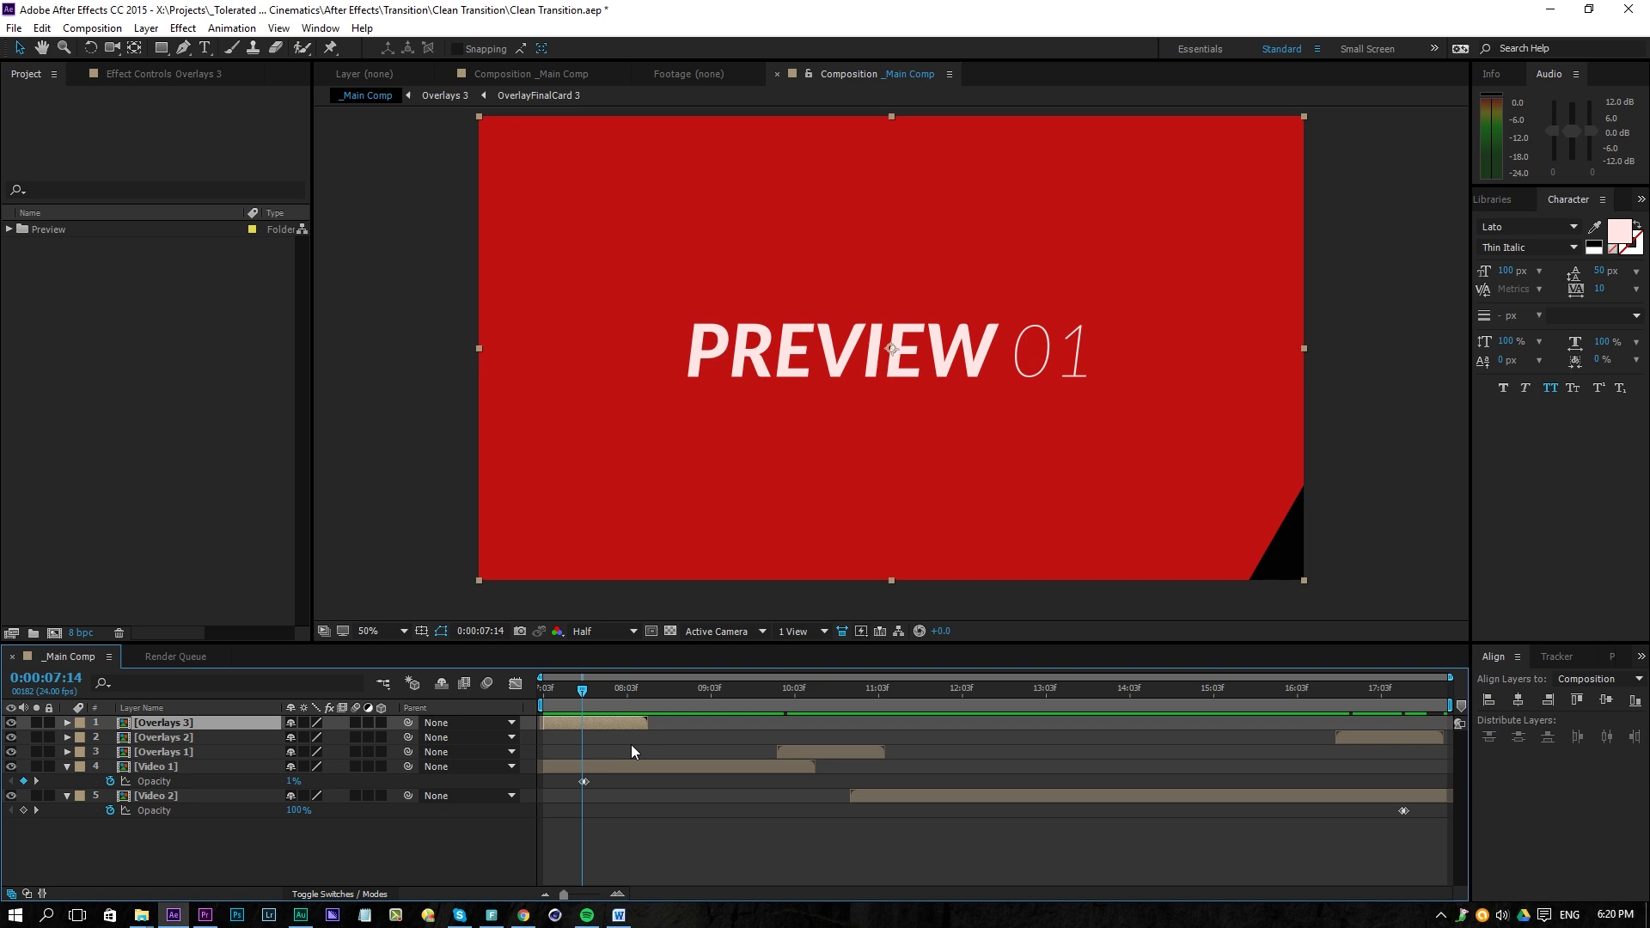
- Create 'Main Tutorial Comp' at HDTV 1080 24 fps with a 0:00:10:00 duration
left_click(54, 632)
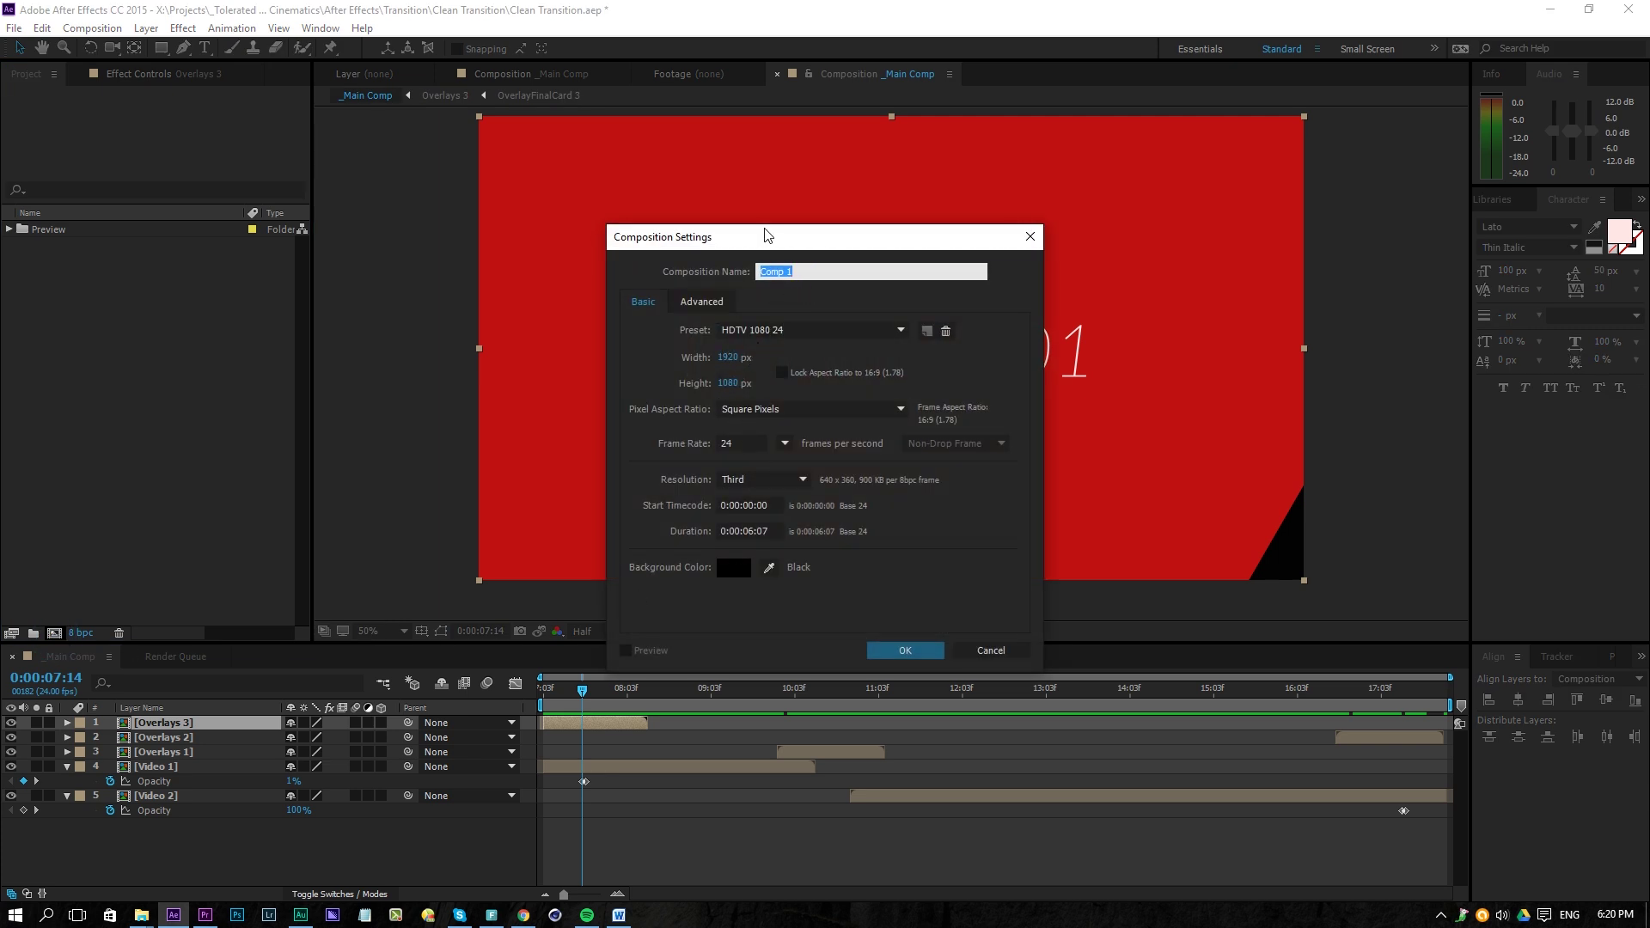
type("Main Tutorial")
double_click(750, 524)
type("10")
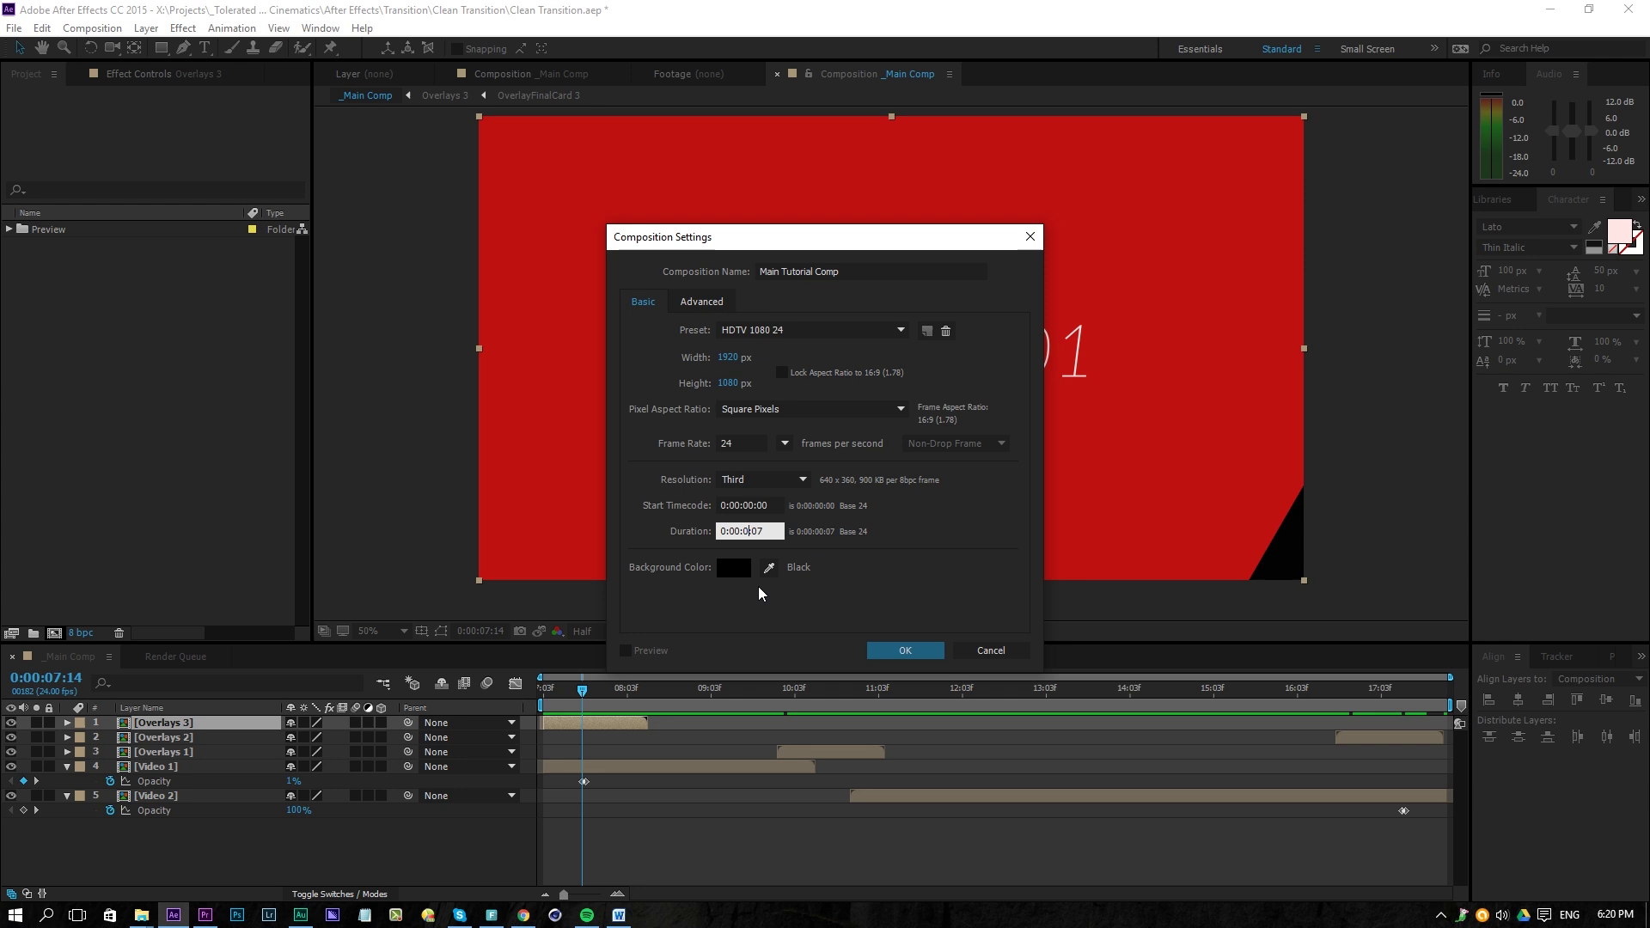
double_click(773, 530)
type("00")
left_click(895, 651)
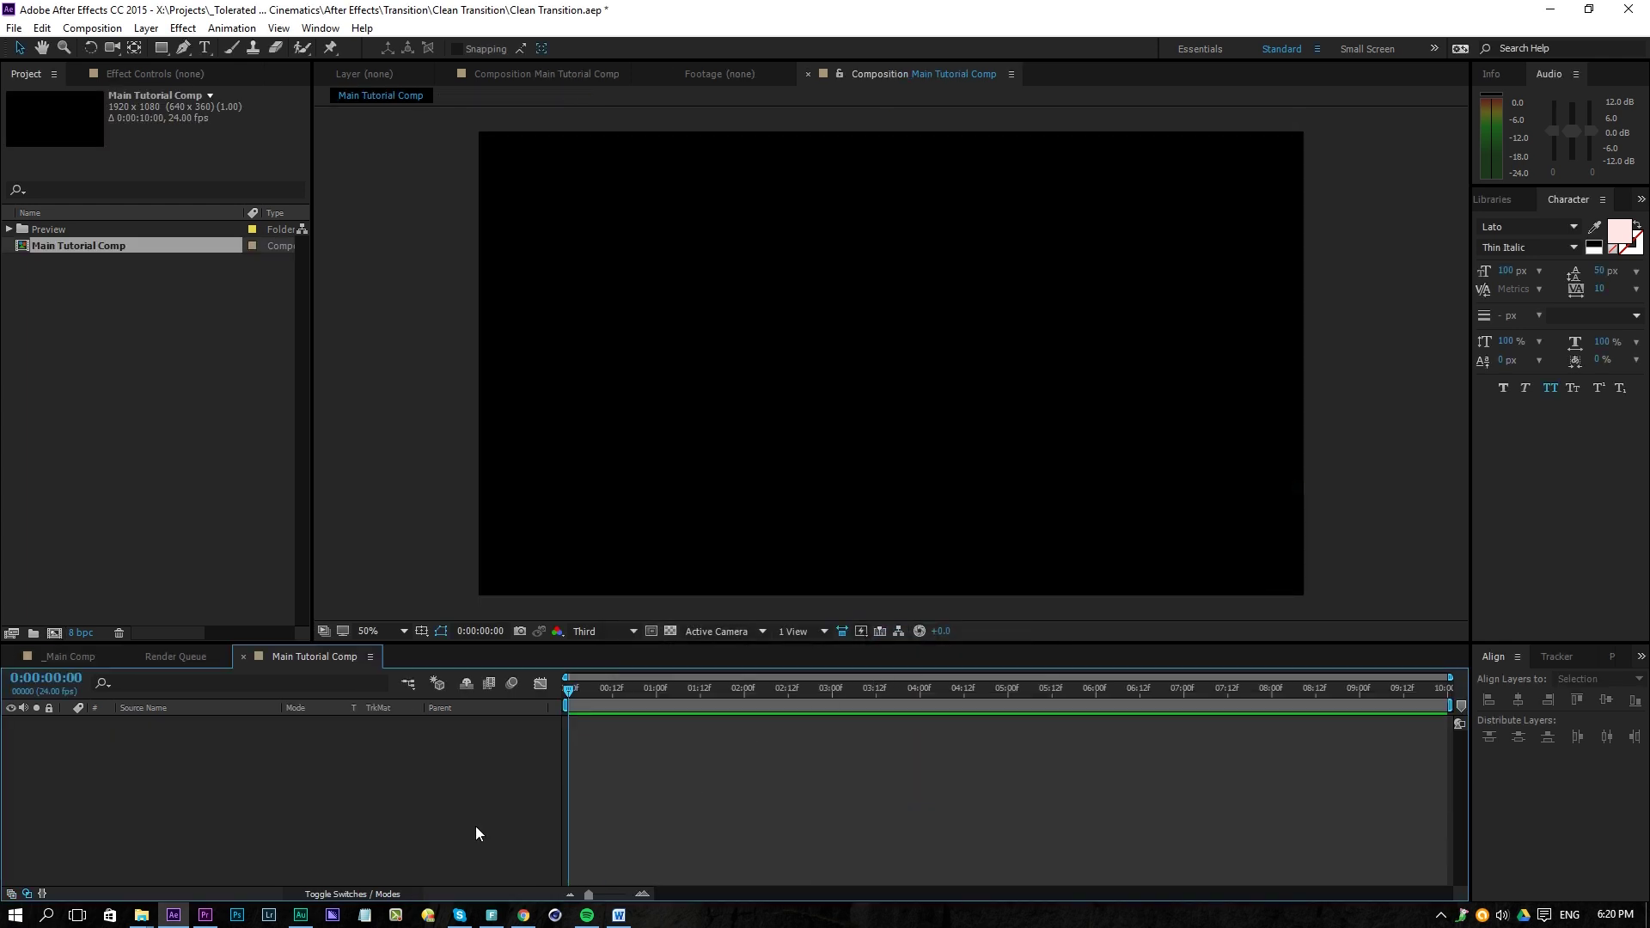
- Add a white full-frame solid named White to the comp
right_click(301, 851)
mouse_move(361, 688)
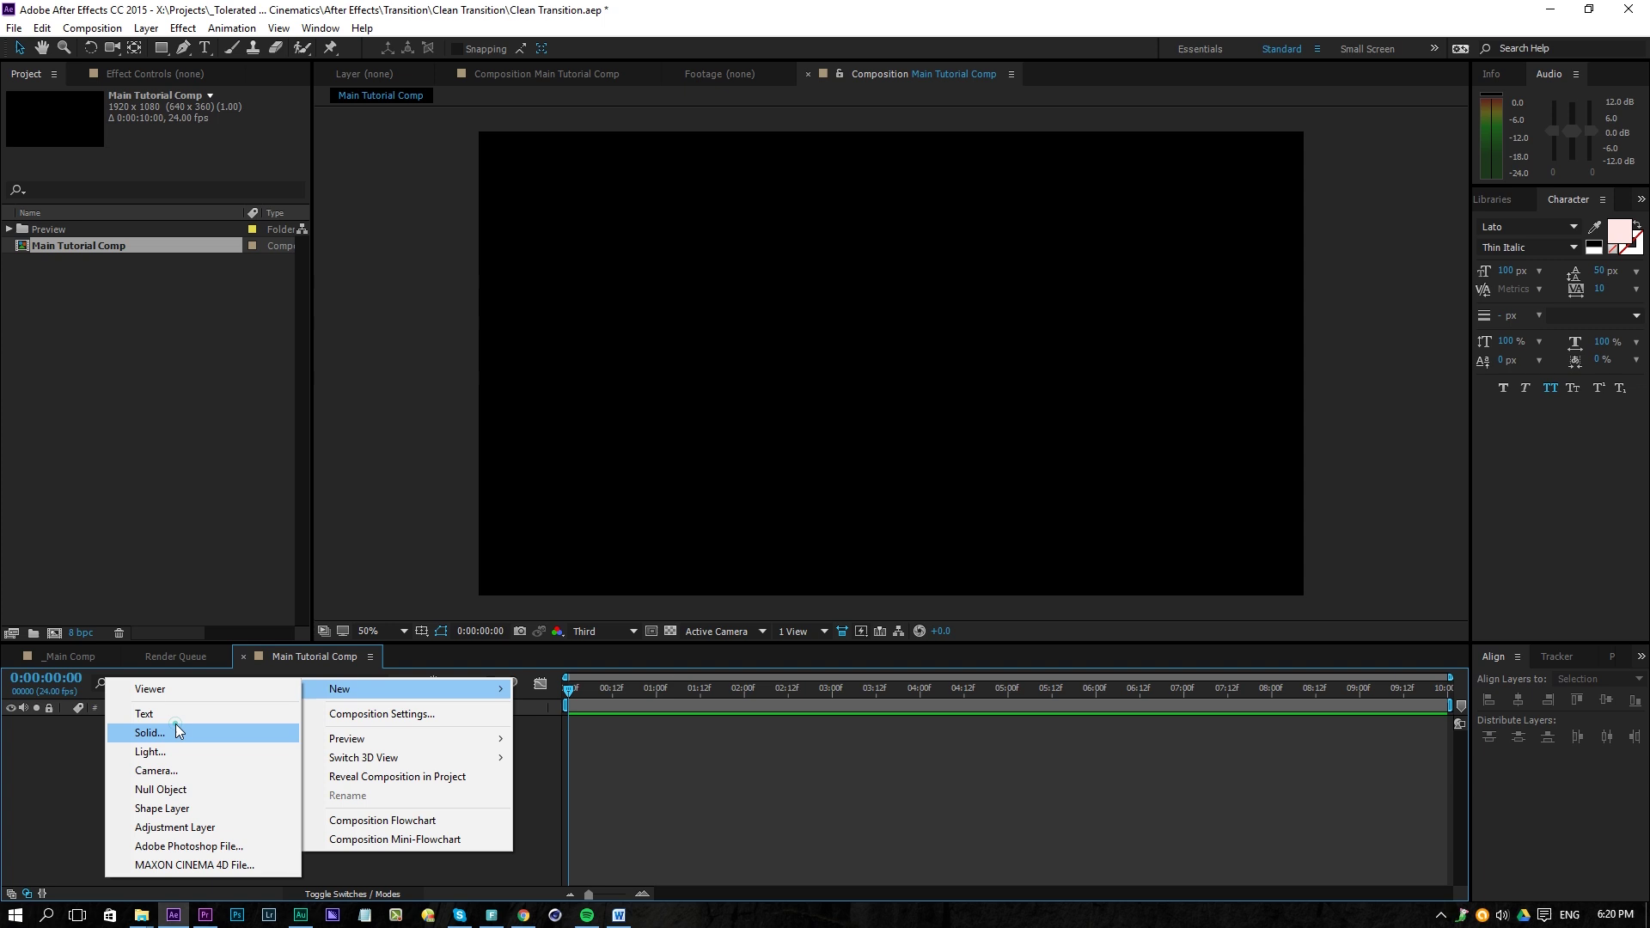
left_click(178, 731)
left_click(718, 681)
left_click(1236, 332)
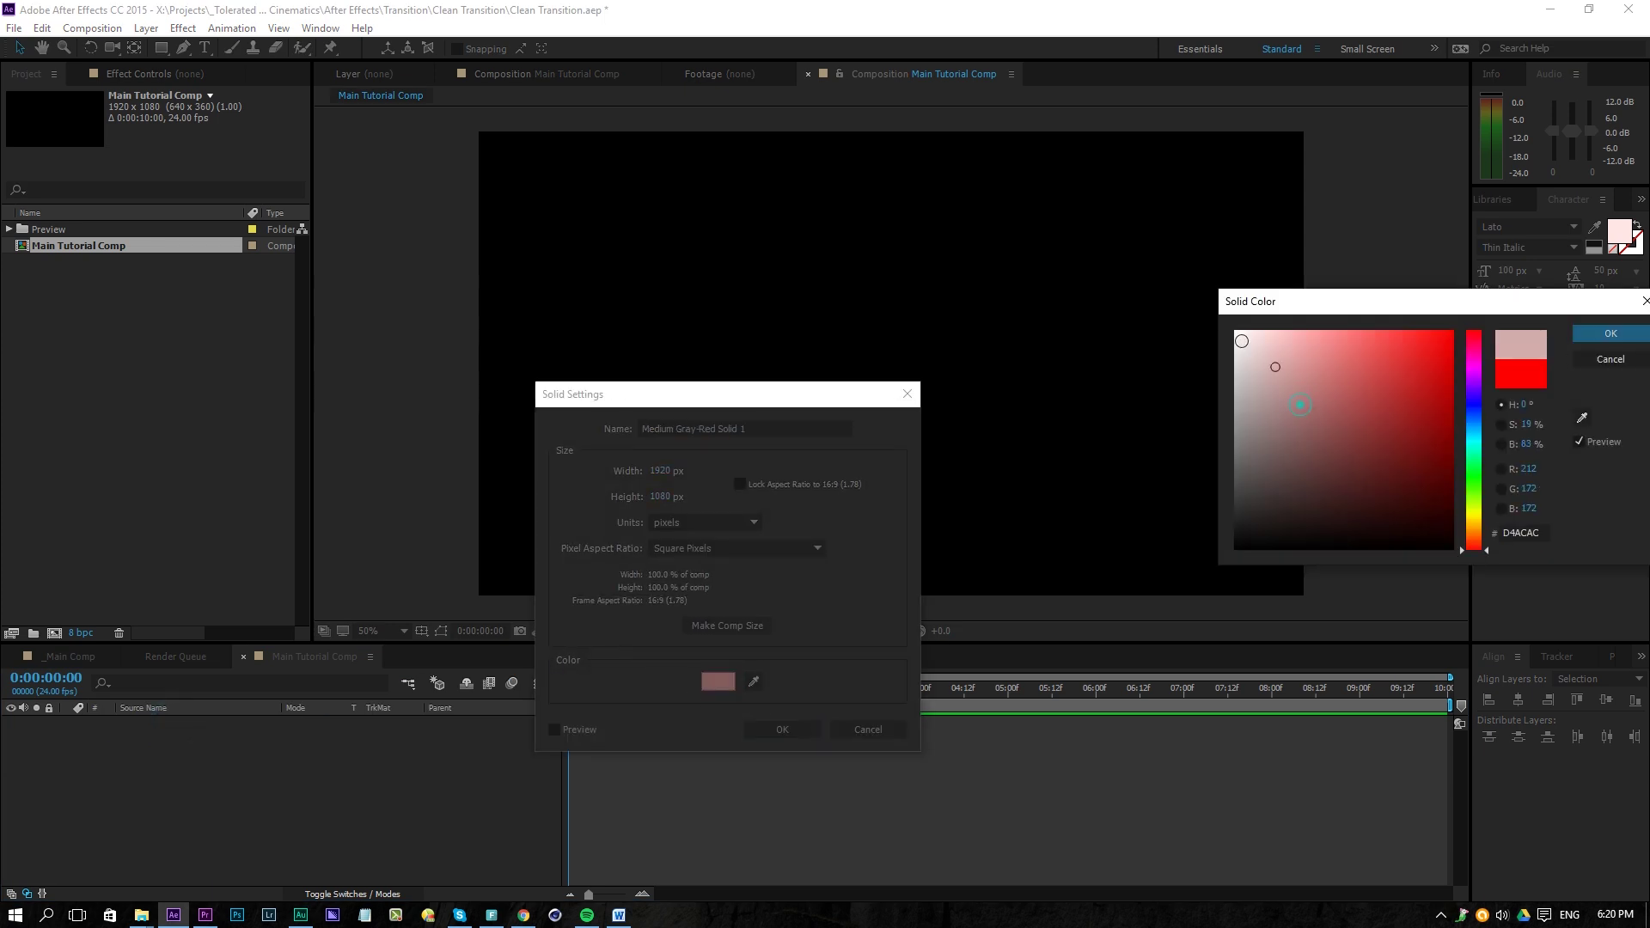
key("Return")
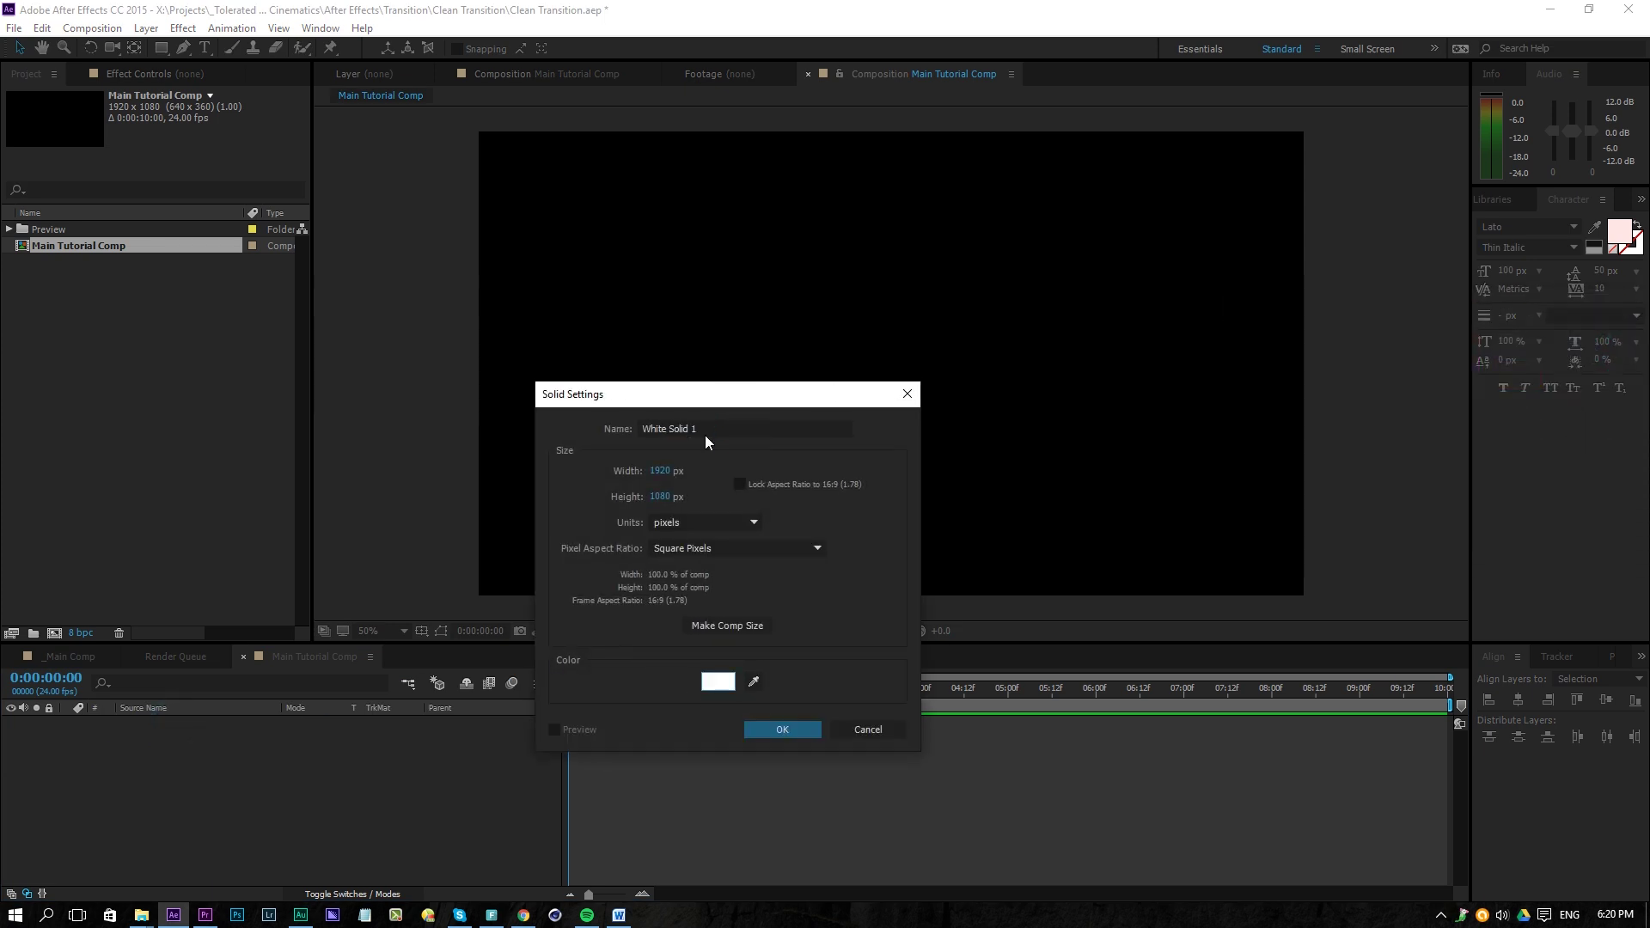
left_click_drag(702, 429, 669, 418)
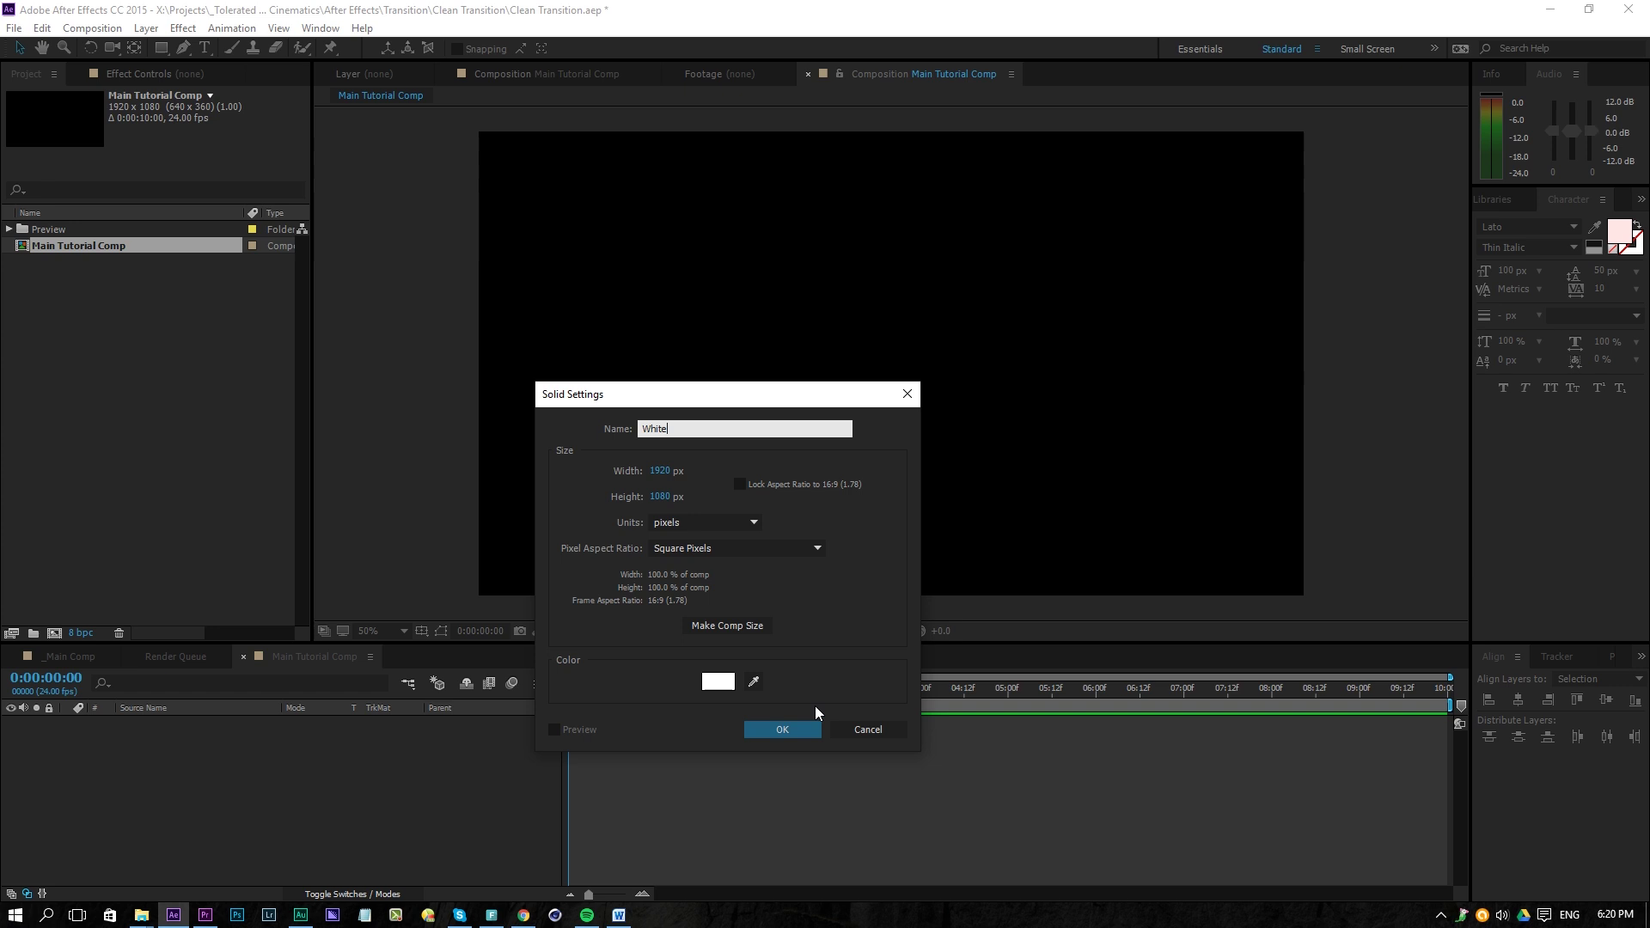
left_click(796, 736)
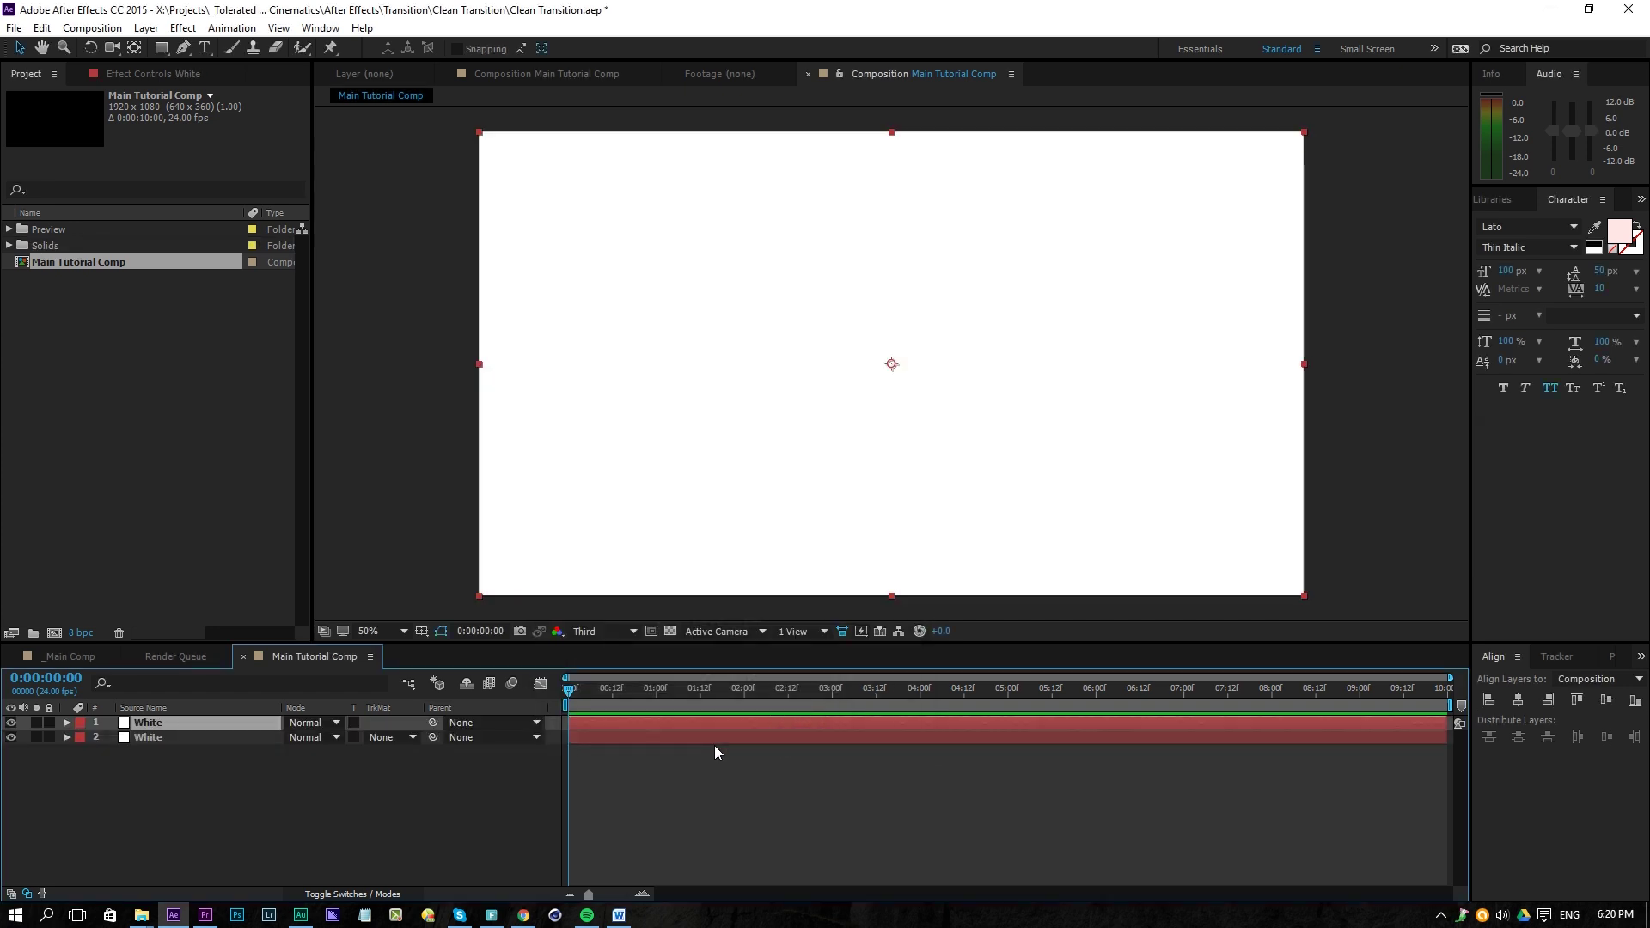
- Rename the top solid 'Red 1' and recolour it a medium red in Solid Settings
key("Return")
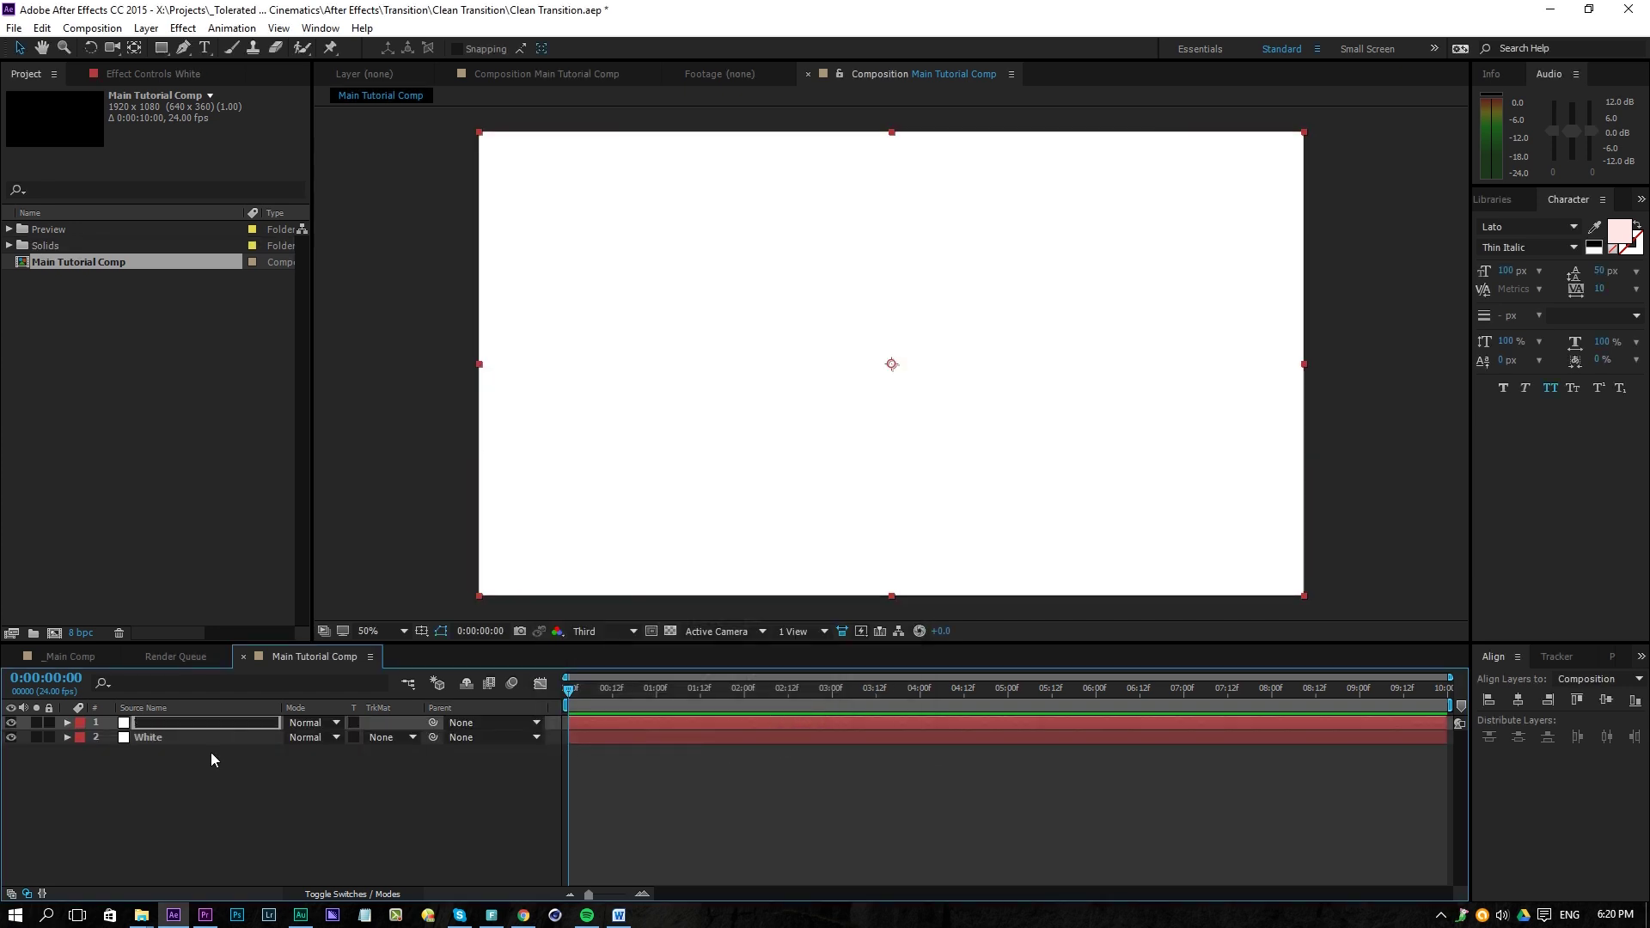
type("Red 1")
key("Return")
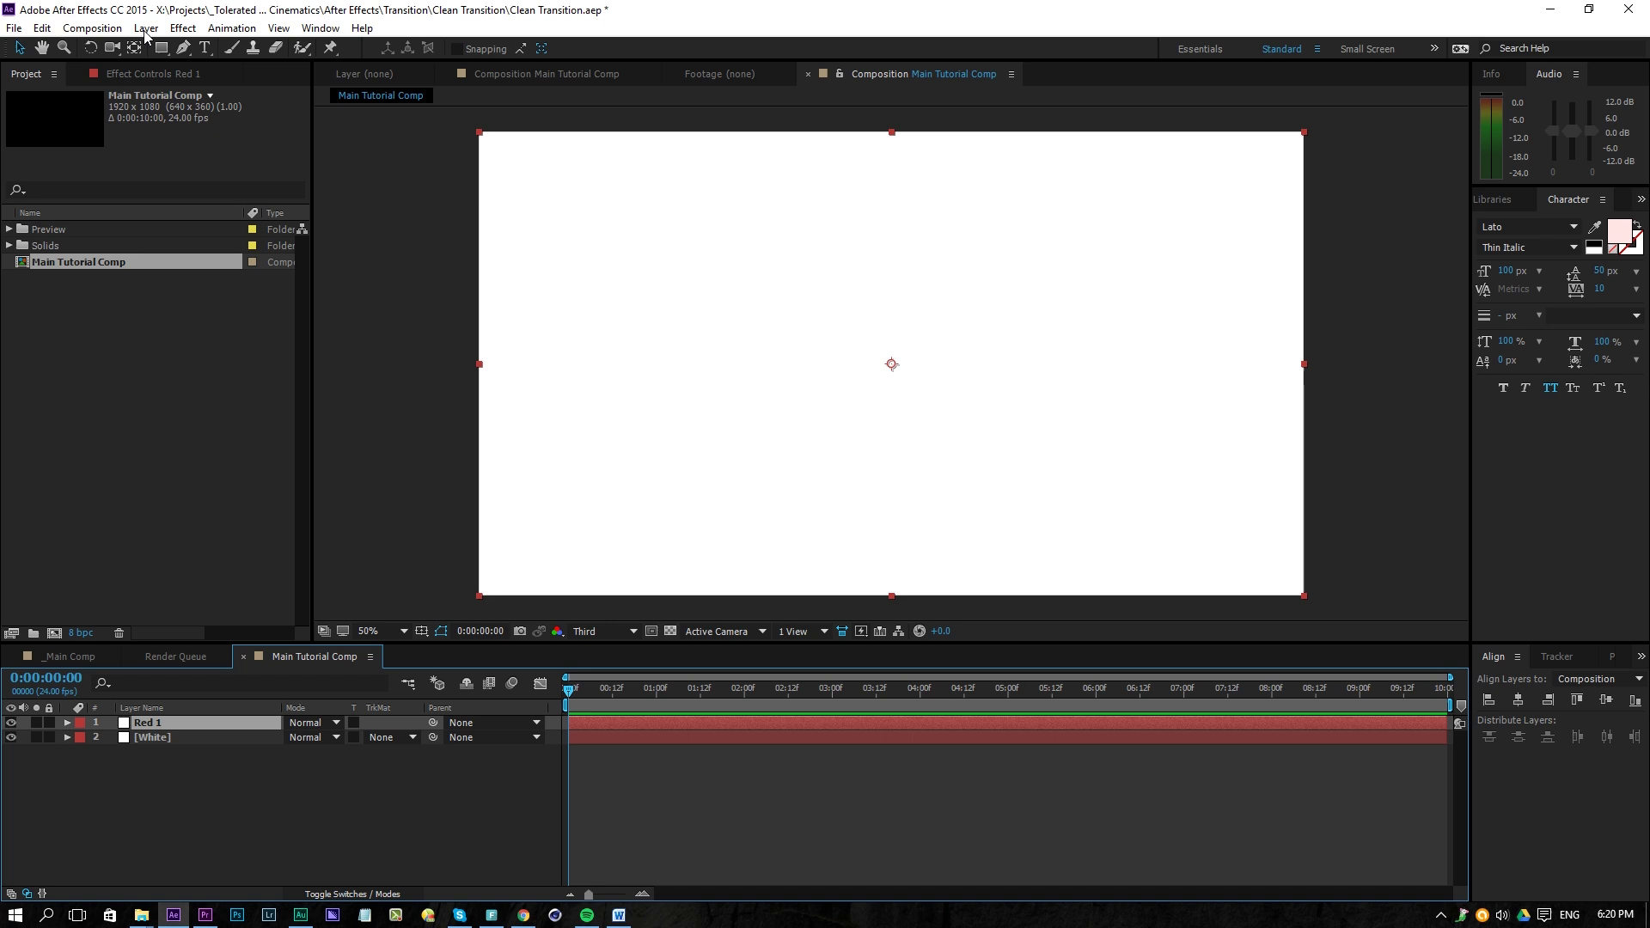
left_click(146, 28)
left_click(141, 66)
left_click(313, 543)
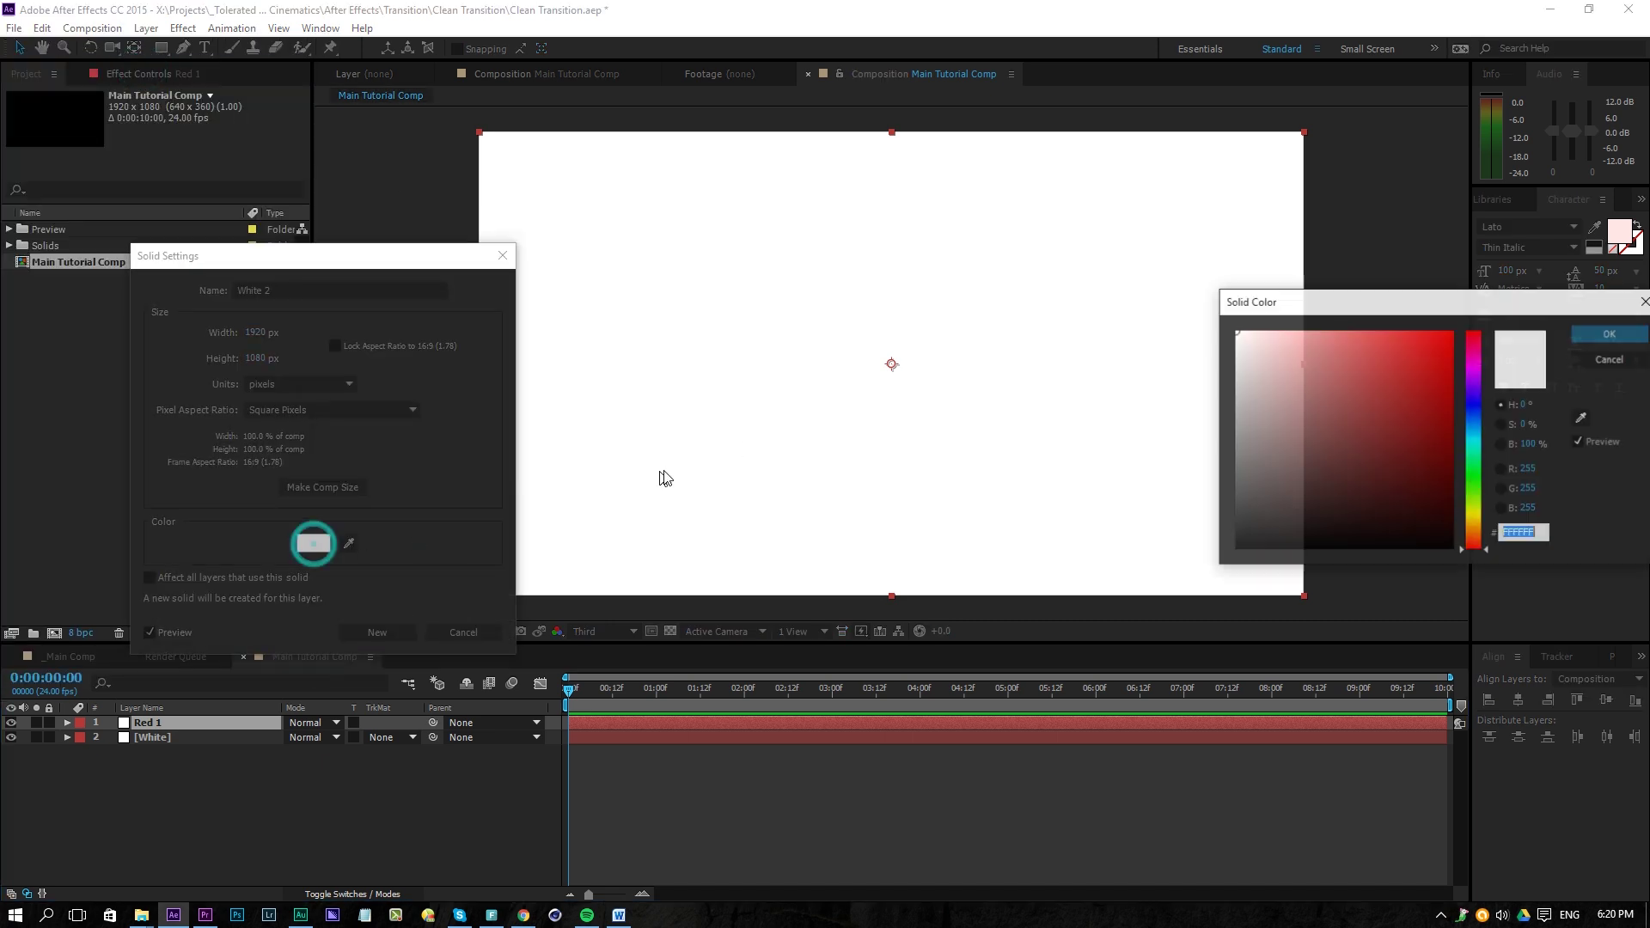
left_click_drag(1402, 366, 1383, 368)
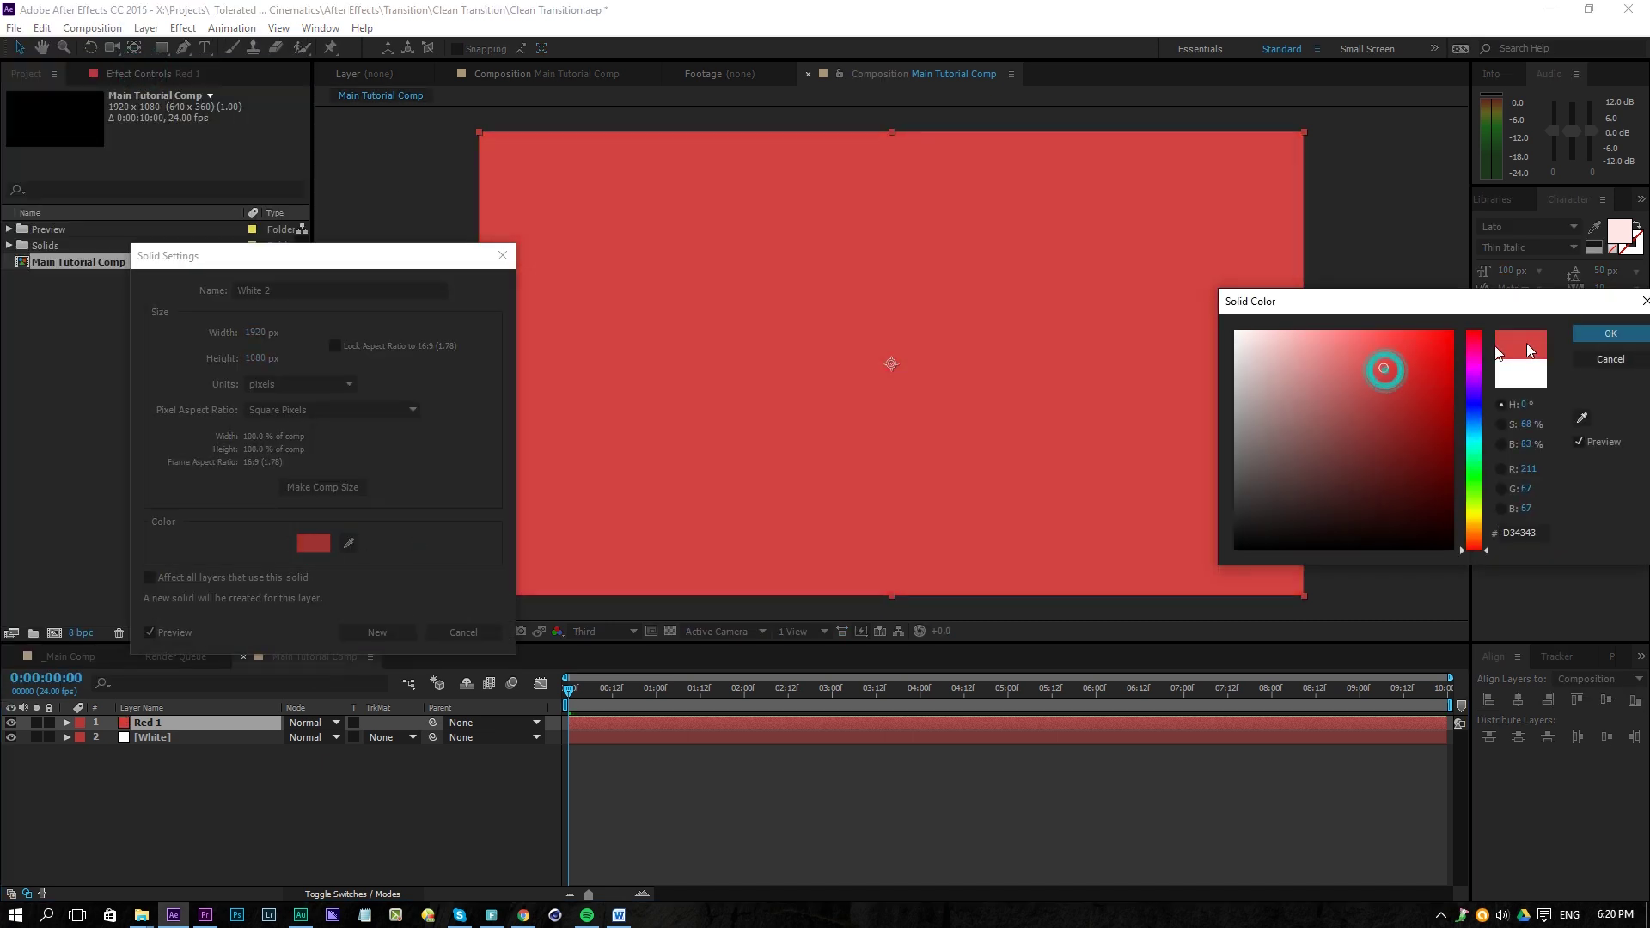
left_click(1608, 335)
left_click(368, 632)
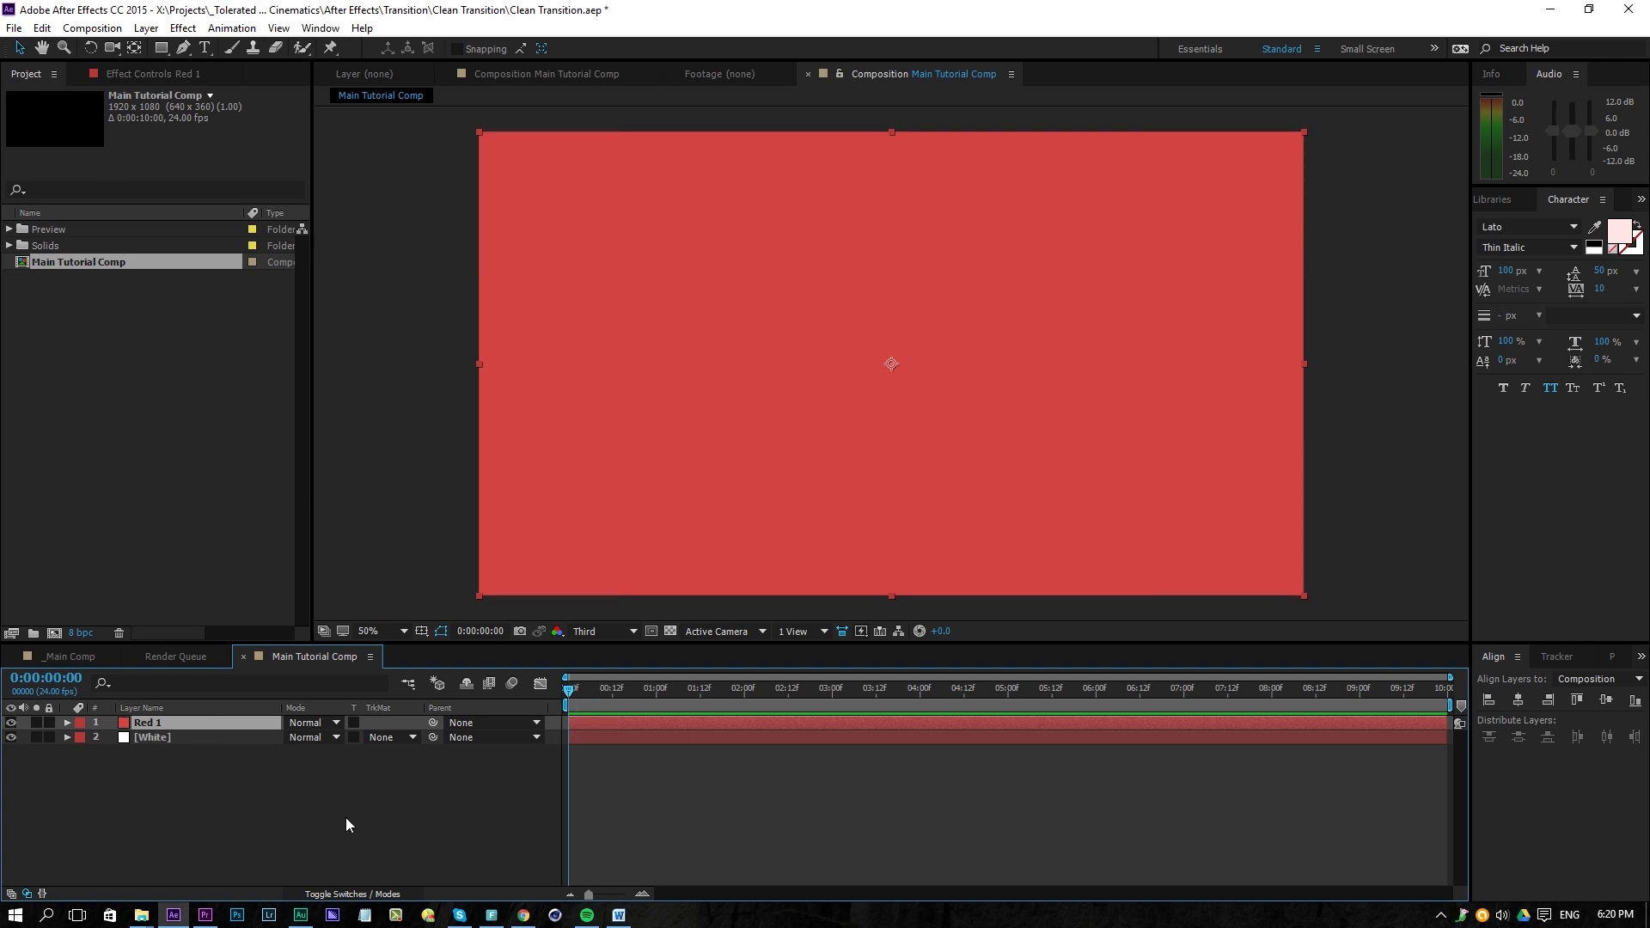
- Duplicate Red 1 as Red 2 and recolour it a deeper, brighter red (#CF0E0E)
key("ctrl+d")
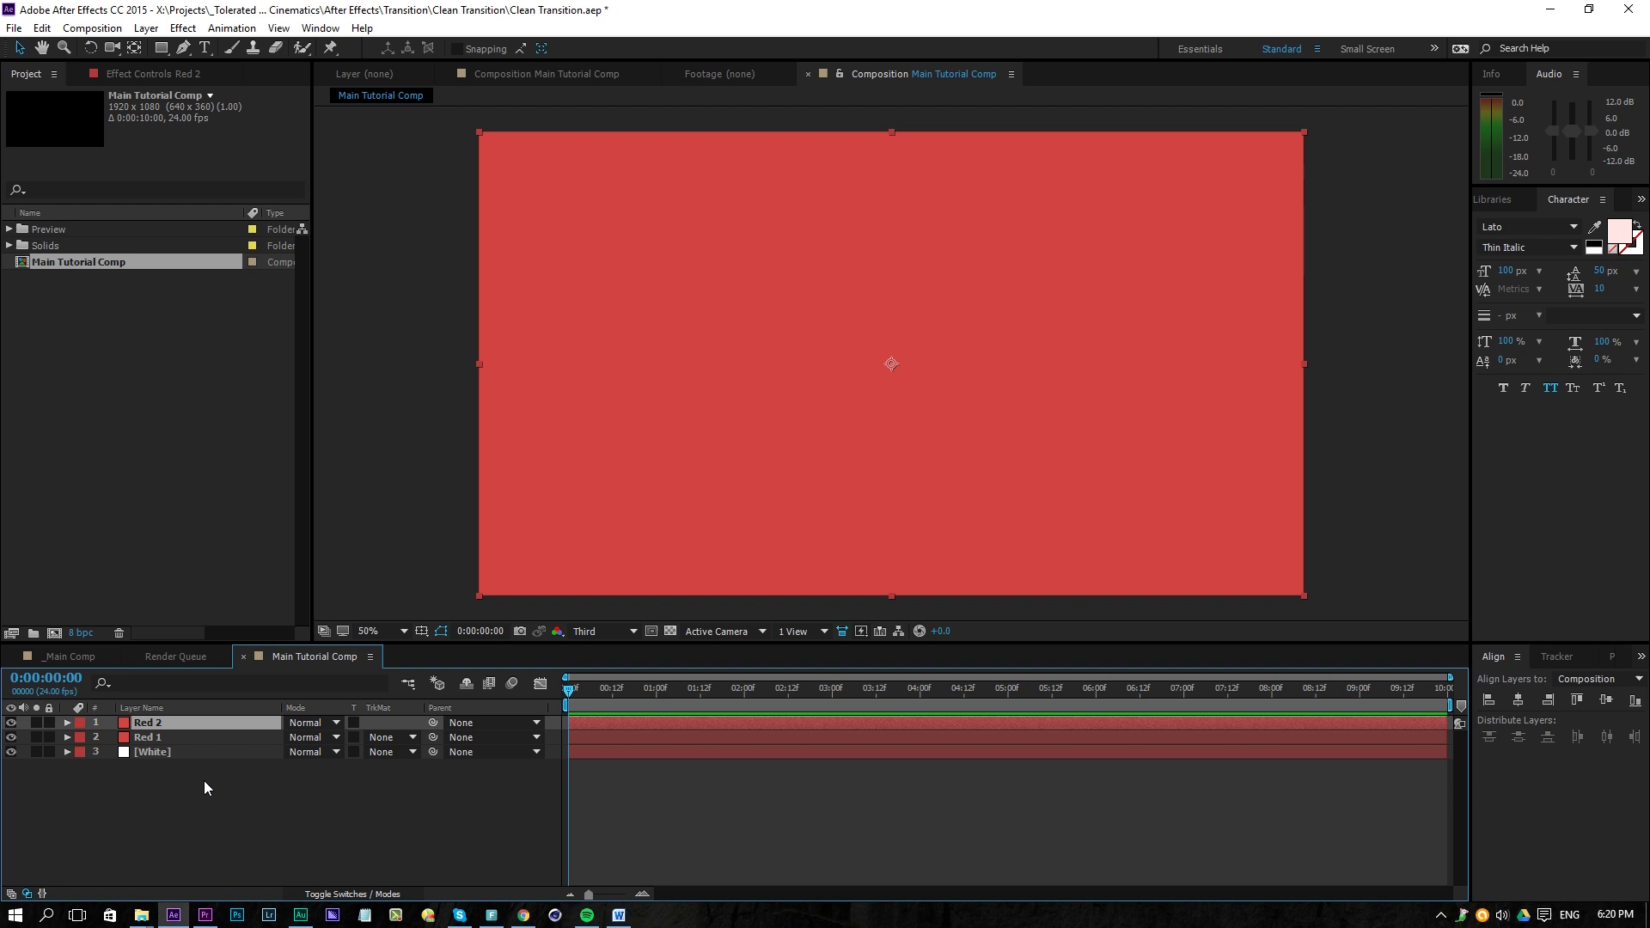
left_click(146, 28)
left_click(126, 65)
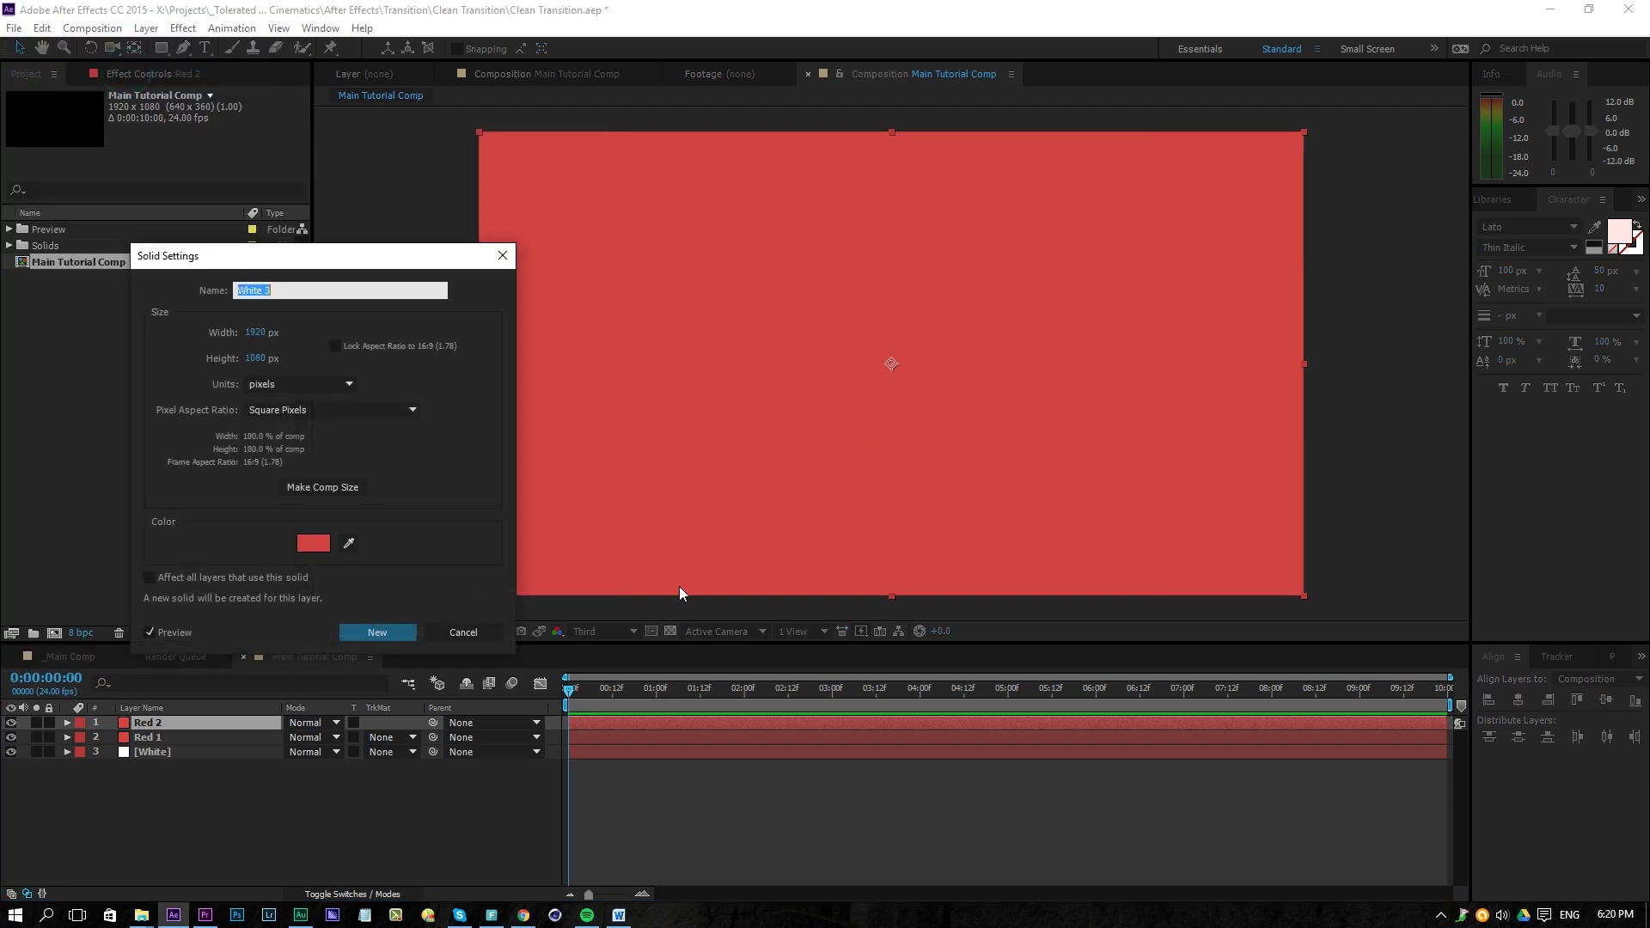
left_click(309, 550)
mouse_move(1418, 425)
left_mouse_down()
mouse_move(1404, 427)
mouse_move(1439, 373)
left_mouse_up()
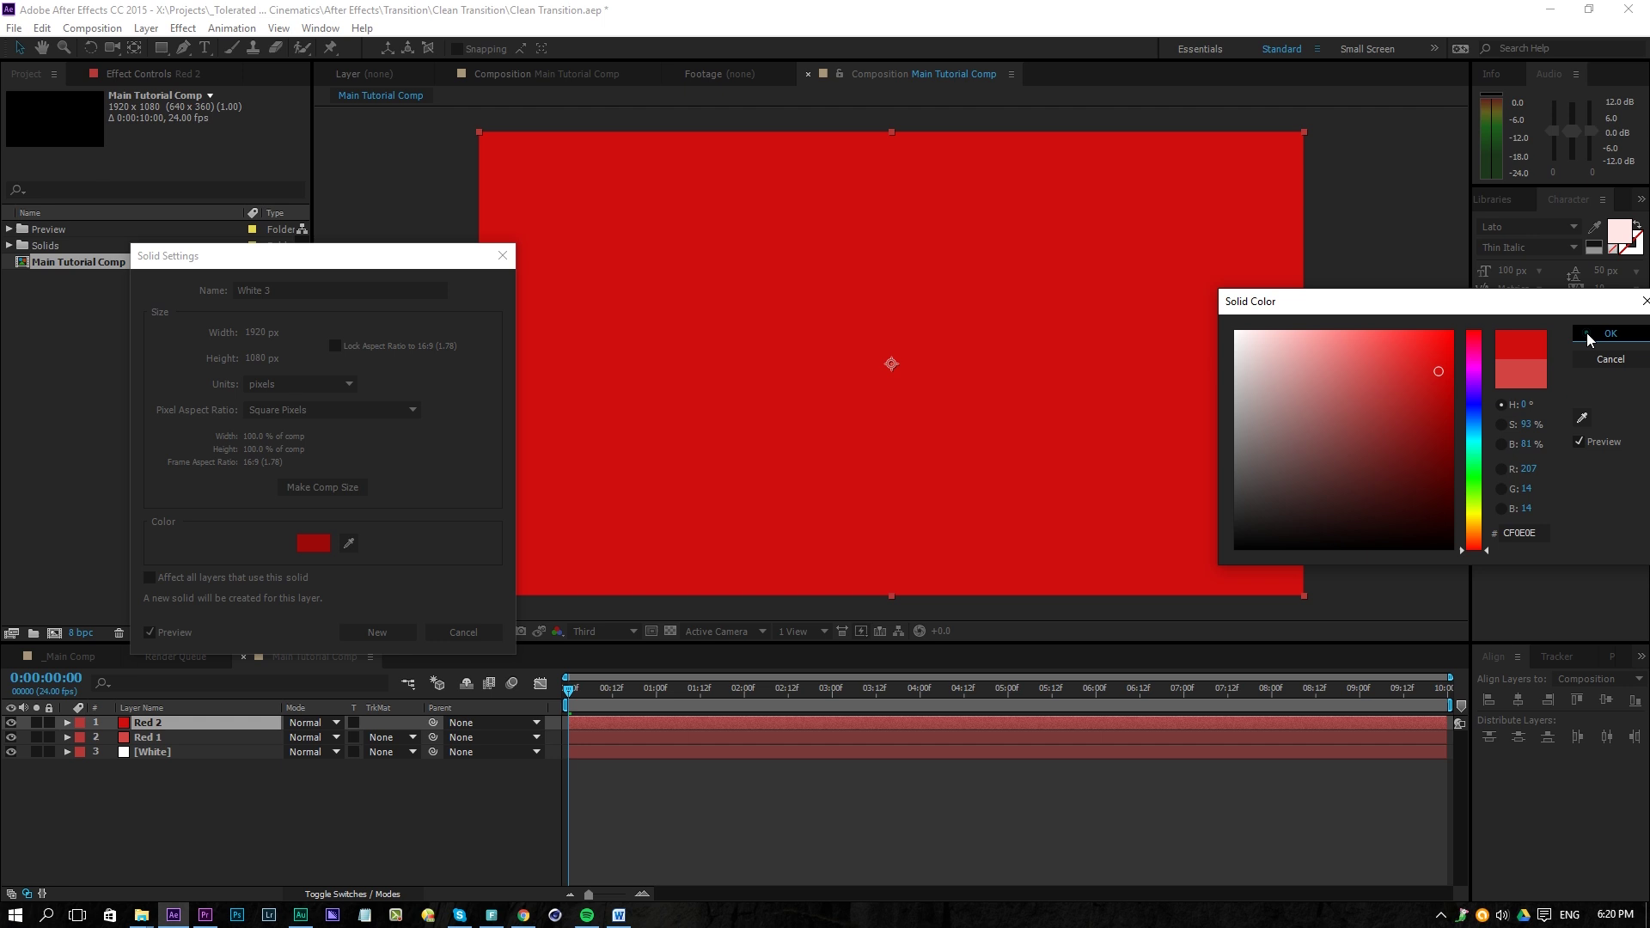
left_click(1610, 333)
left_click(378, 632)
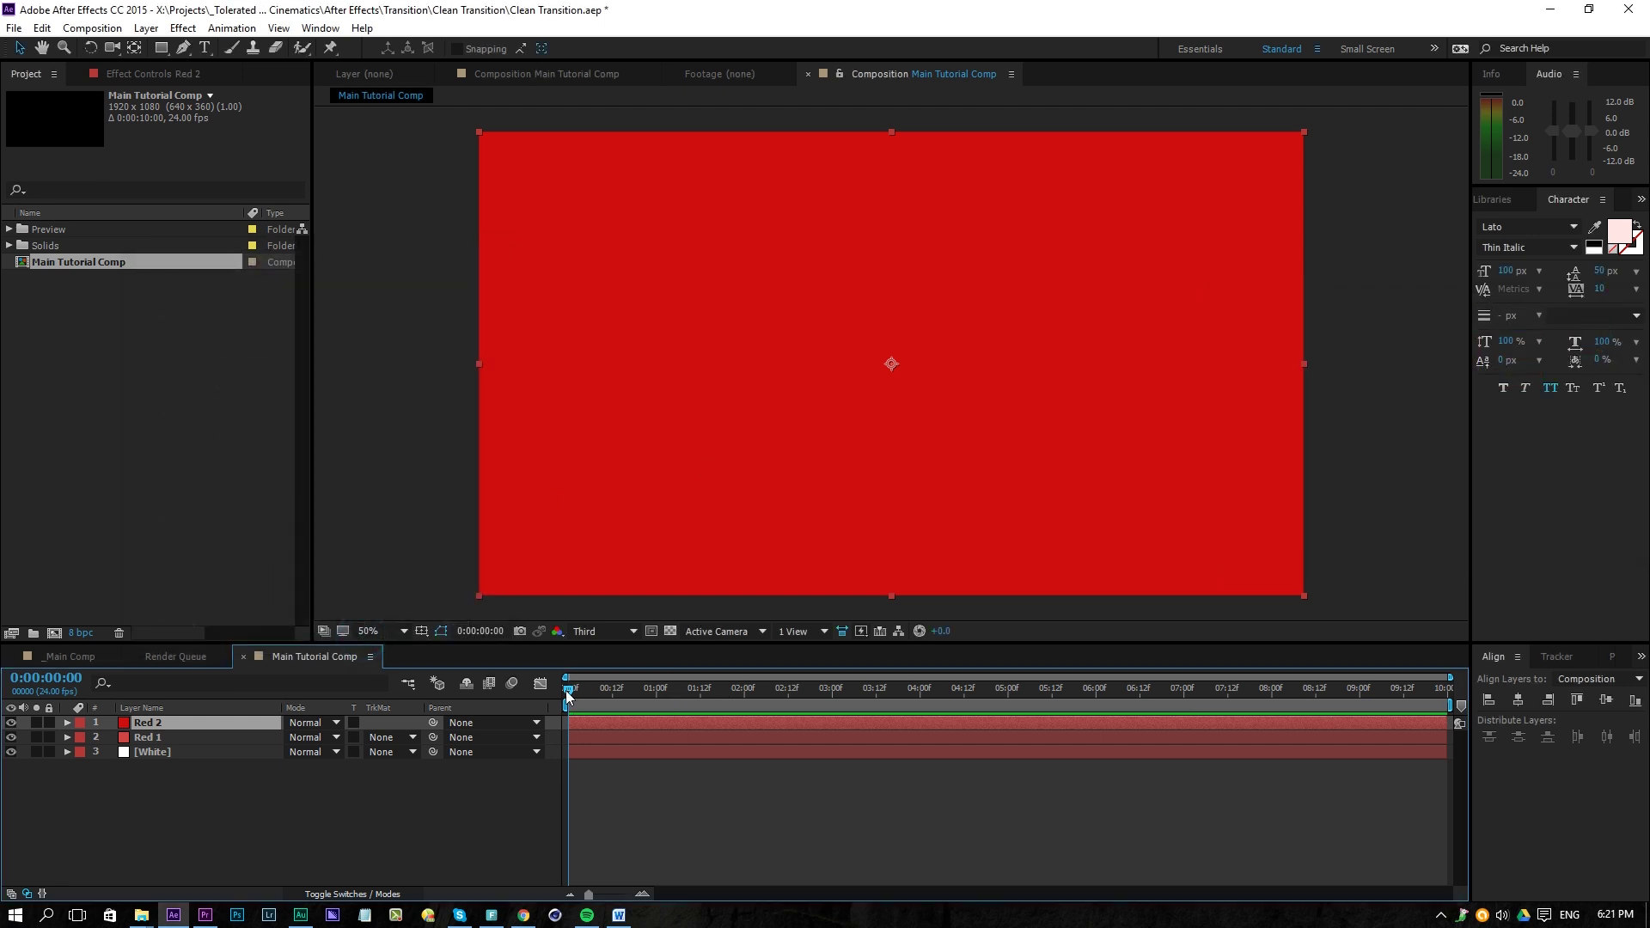
- Solo the White layer, apply Linear Wipe, and set Wipe Angle -60° with Transition Completion 100%
left_click(36, 751)
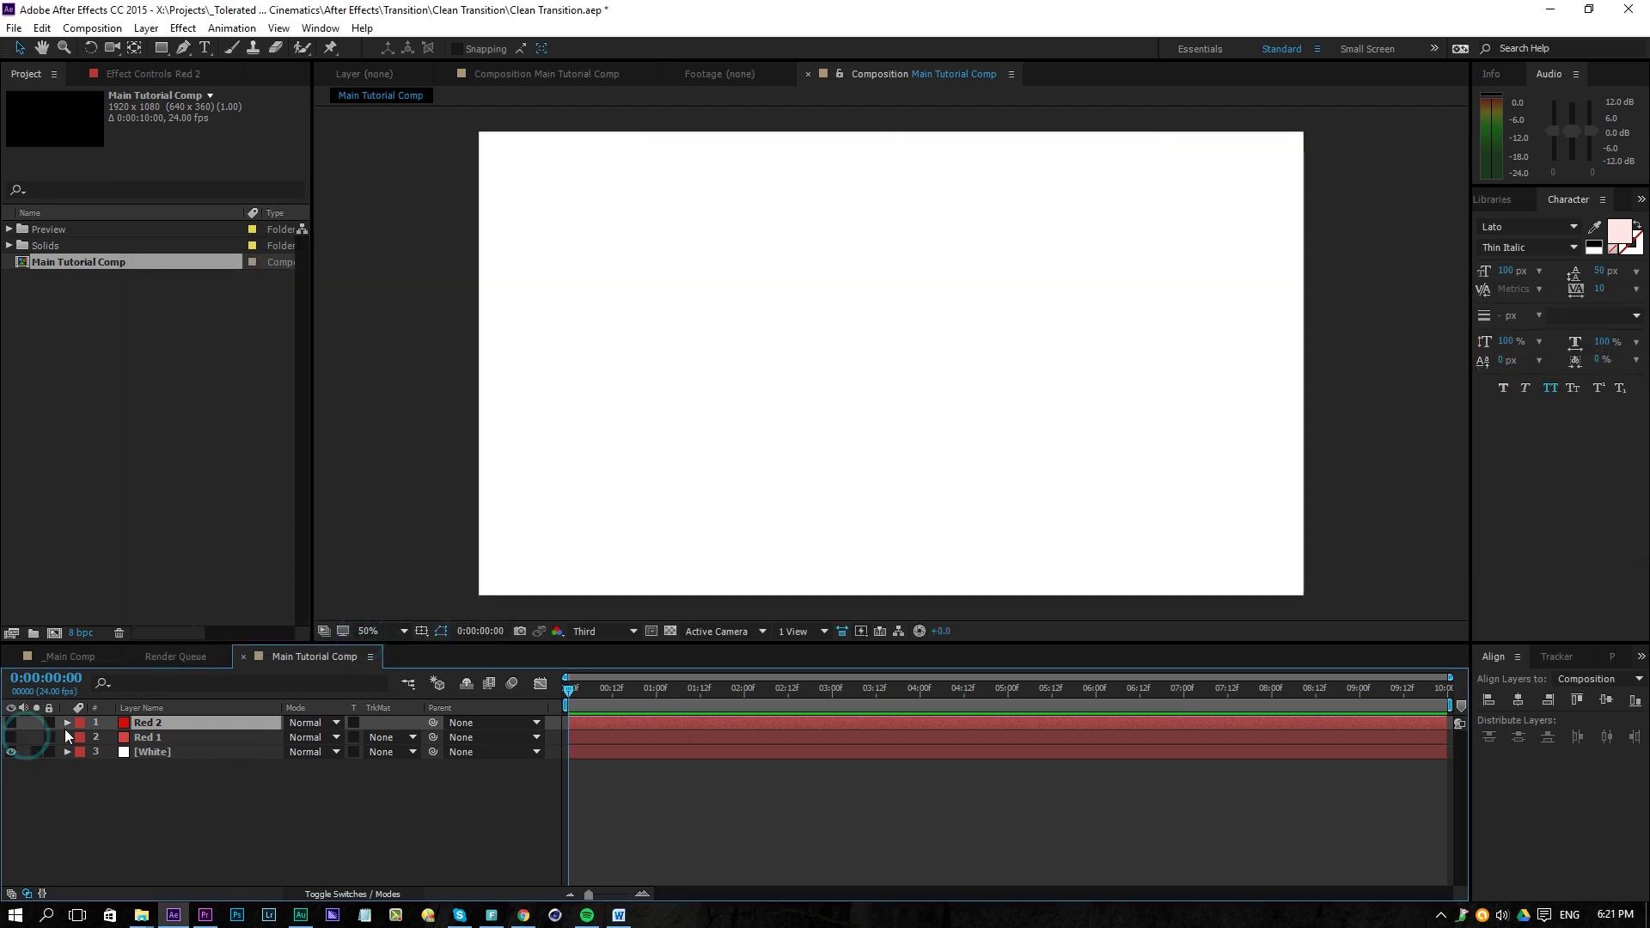
left_click(151, 751)
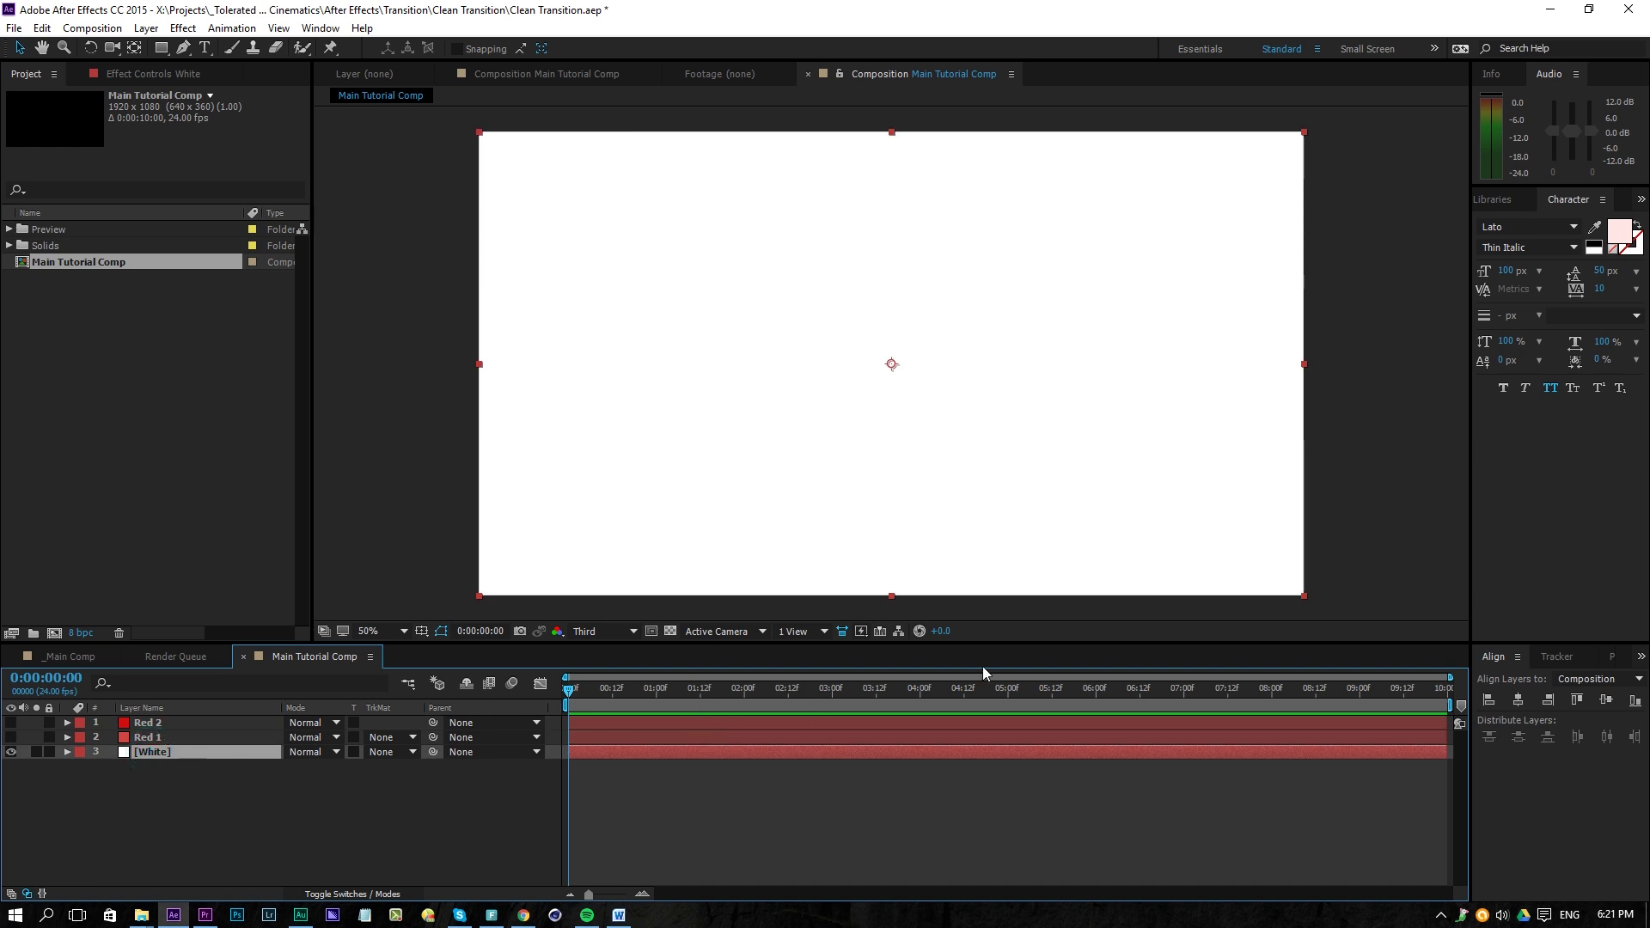
scroll(1490, 206, "up", 4)
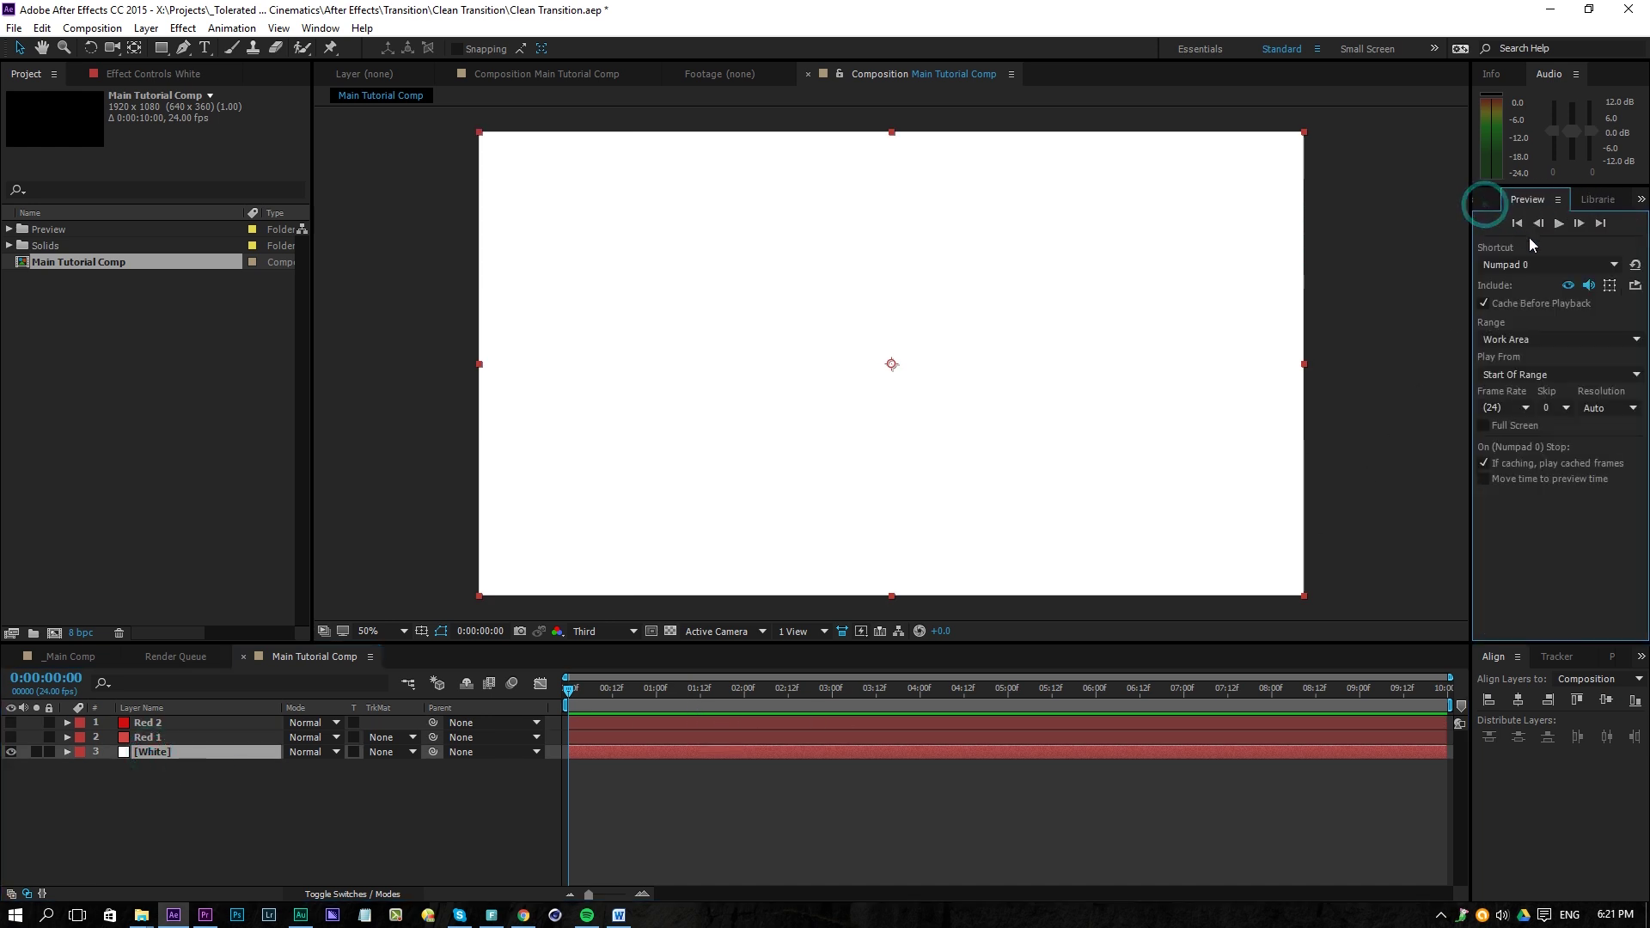
left_click(1538, 222)
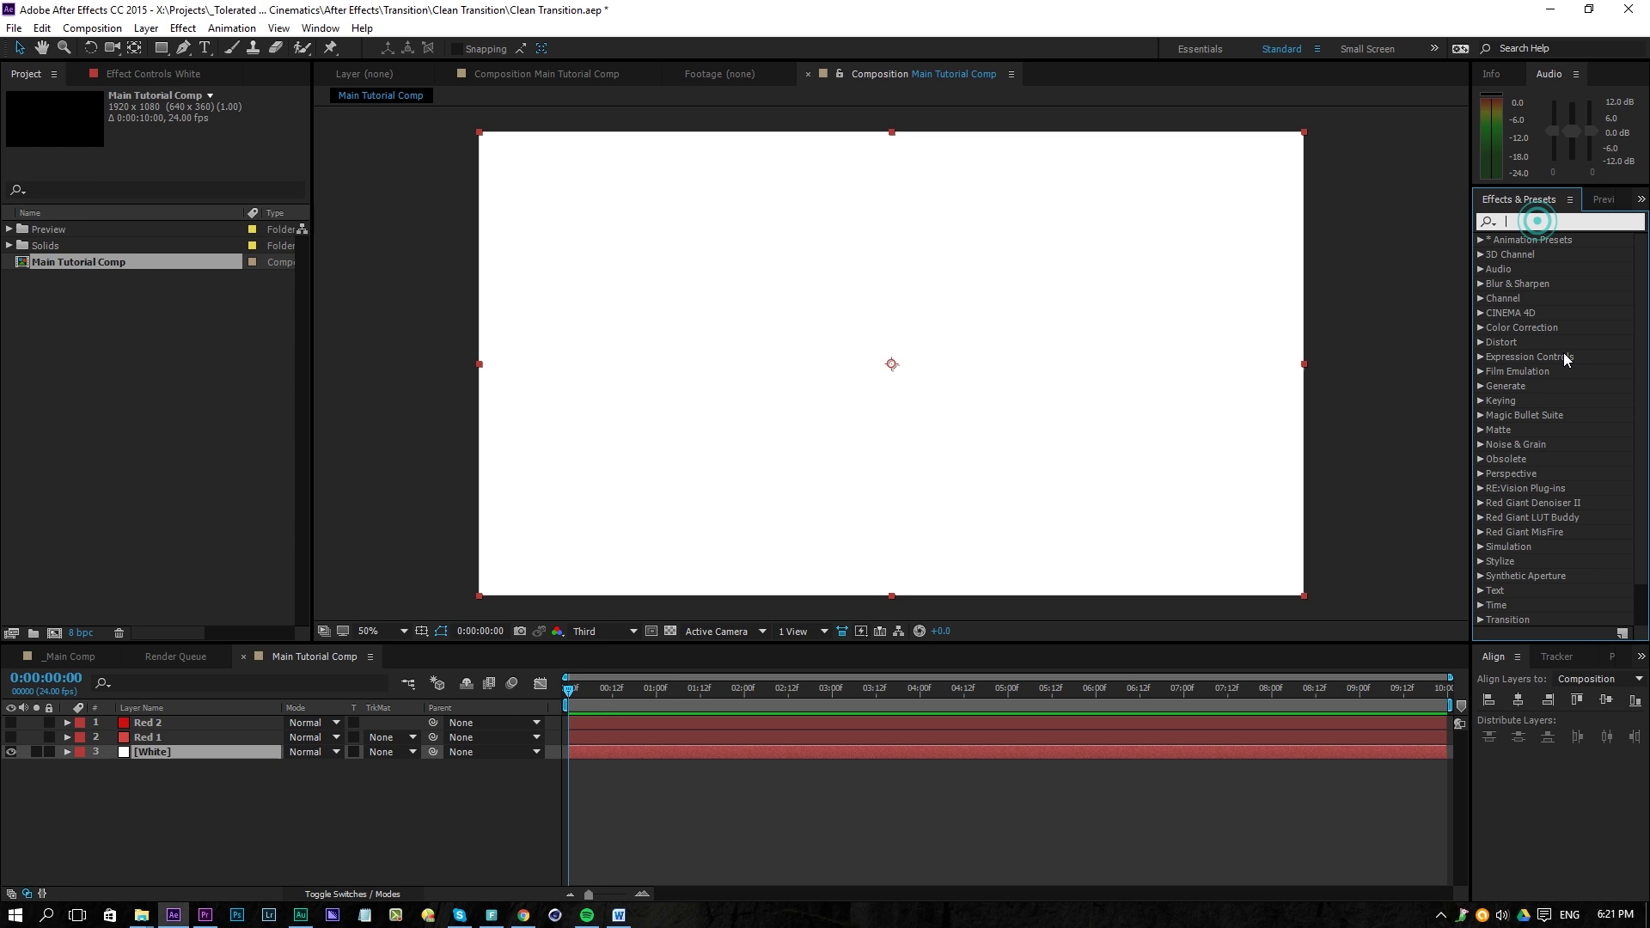
type("linea")
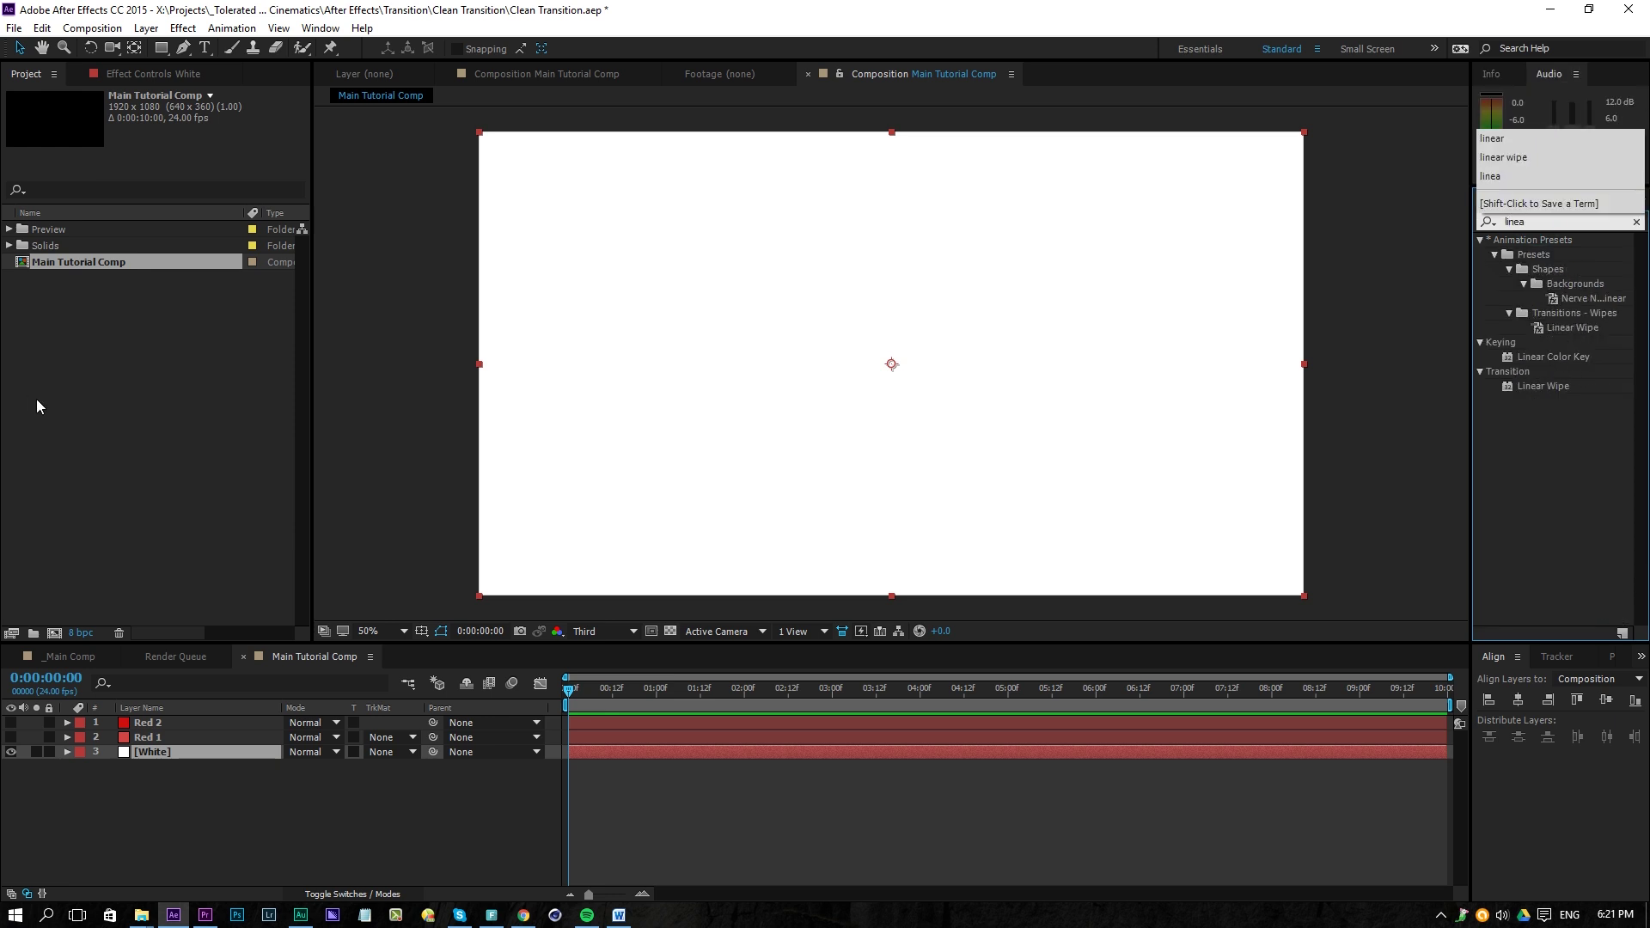
left_click_drag(1543, 386, 830, 753)
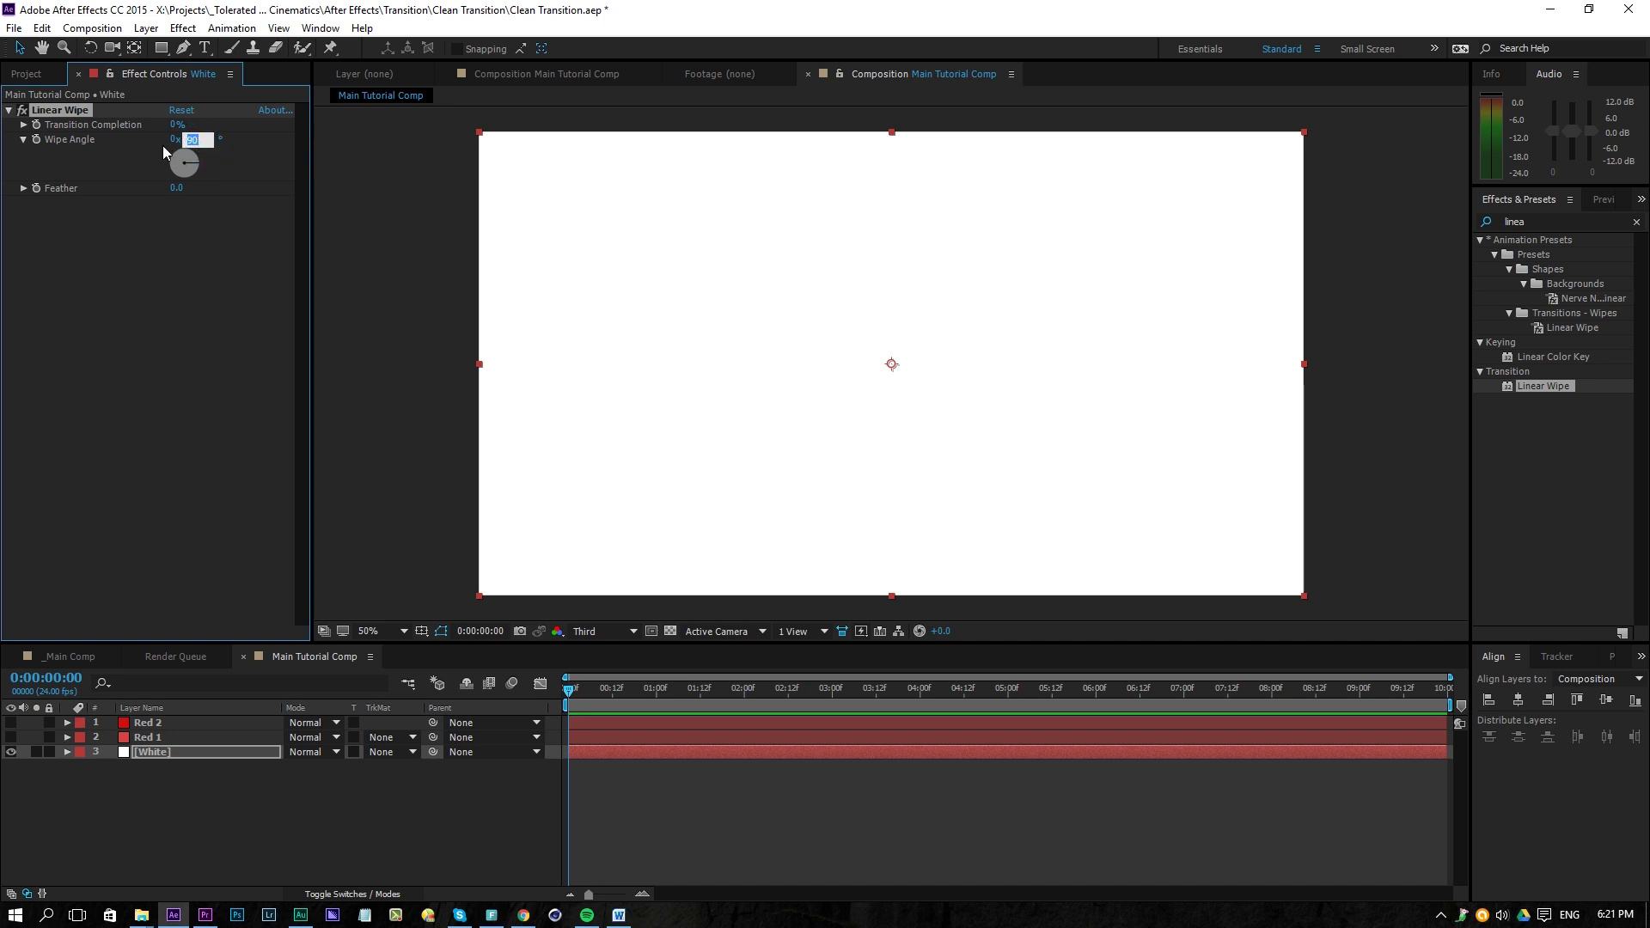
type("-60")
left_click_drag(172, 129, 378, 137)
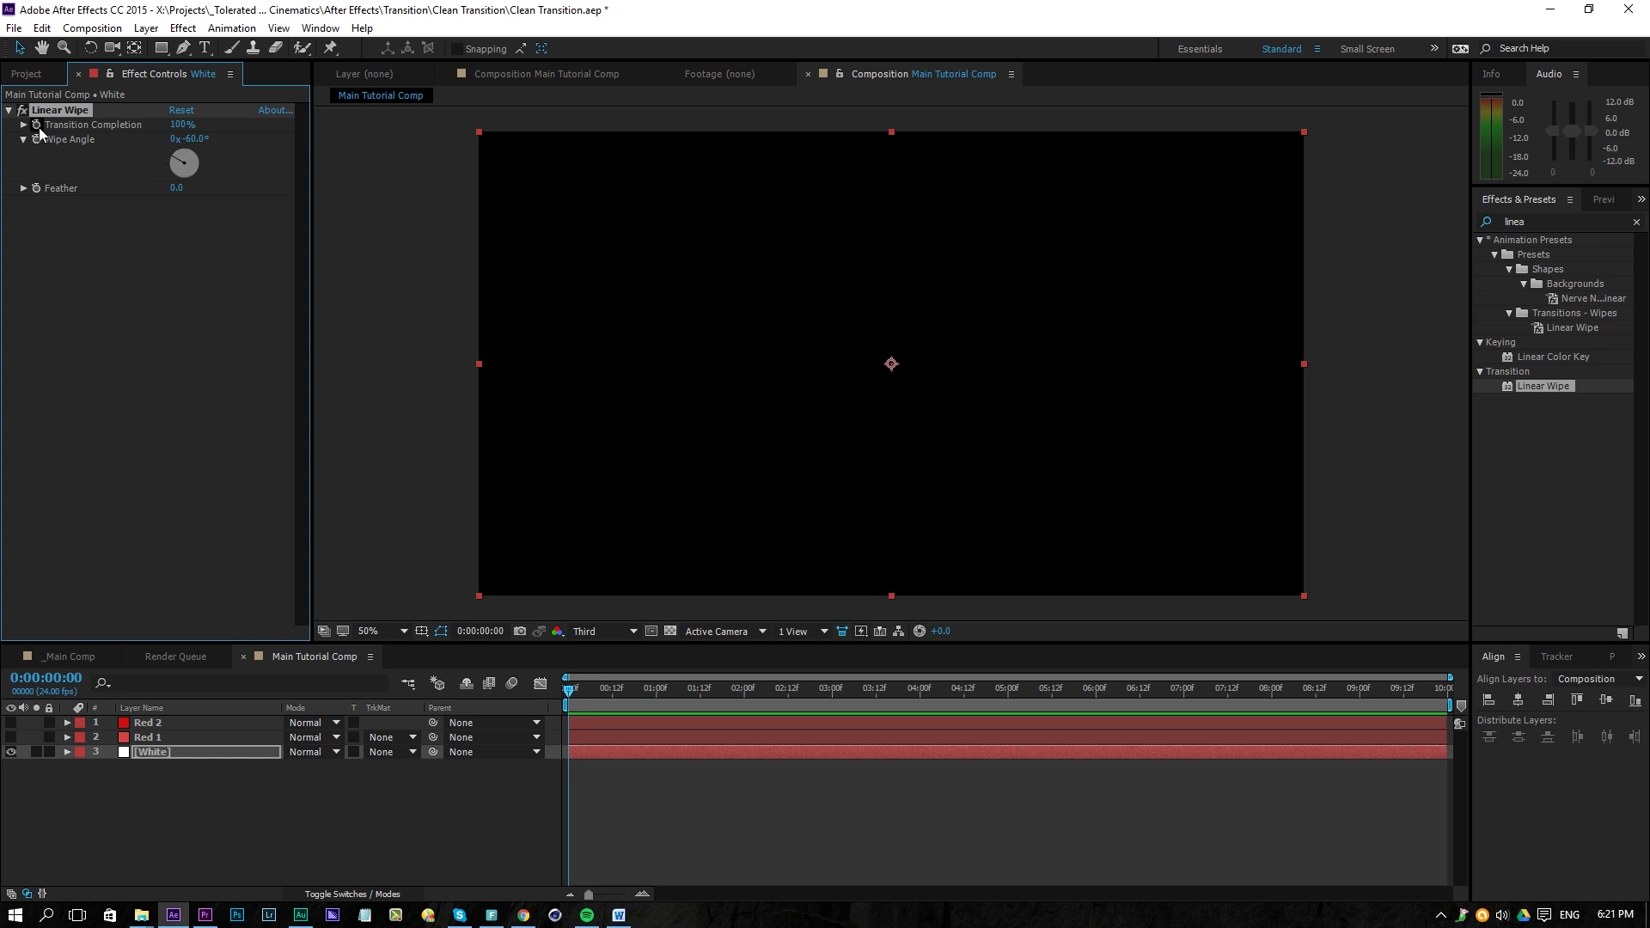
- Keyframe Transition Completion at 100% on frame 0 and 0% at about one second
left_click(37, 126)
left_click_drag(574, 689, 622, 698)
left_click(605, 751)
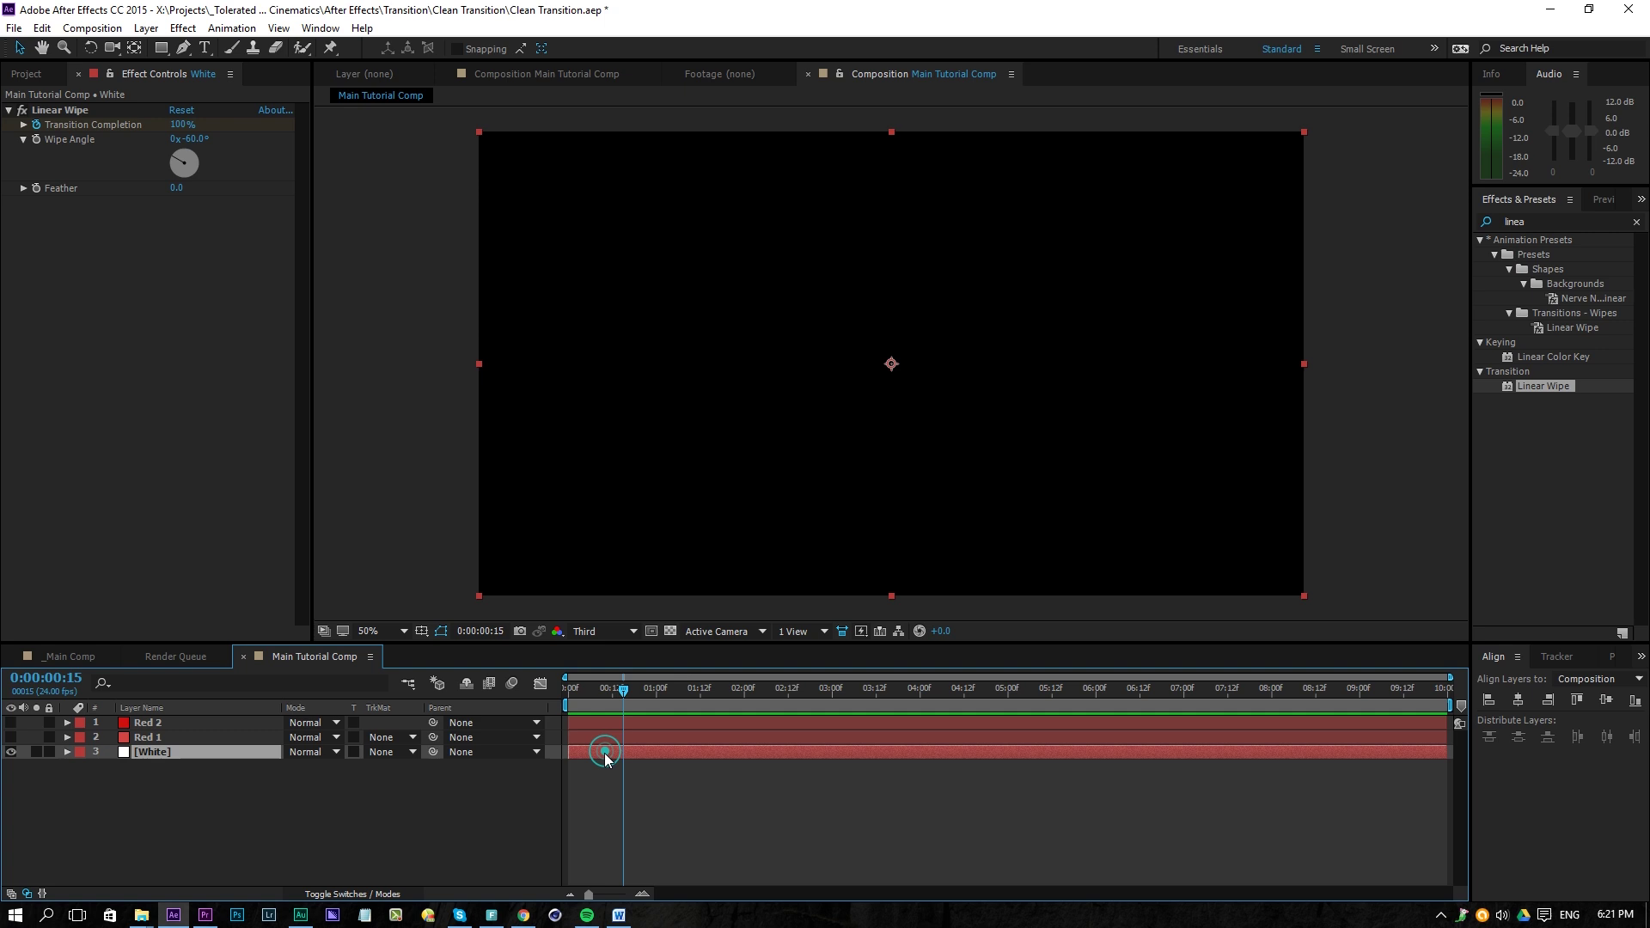
key("u")
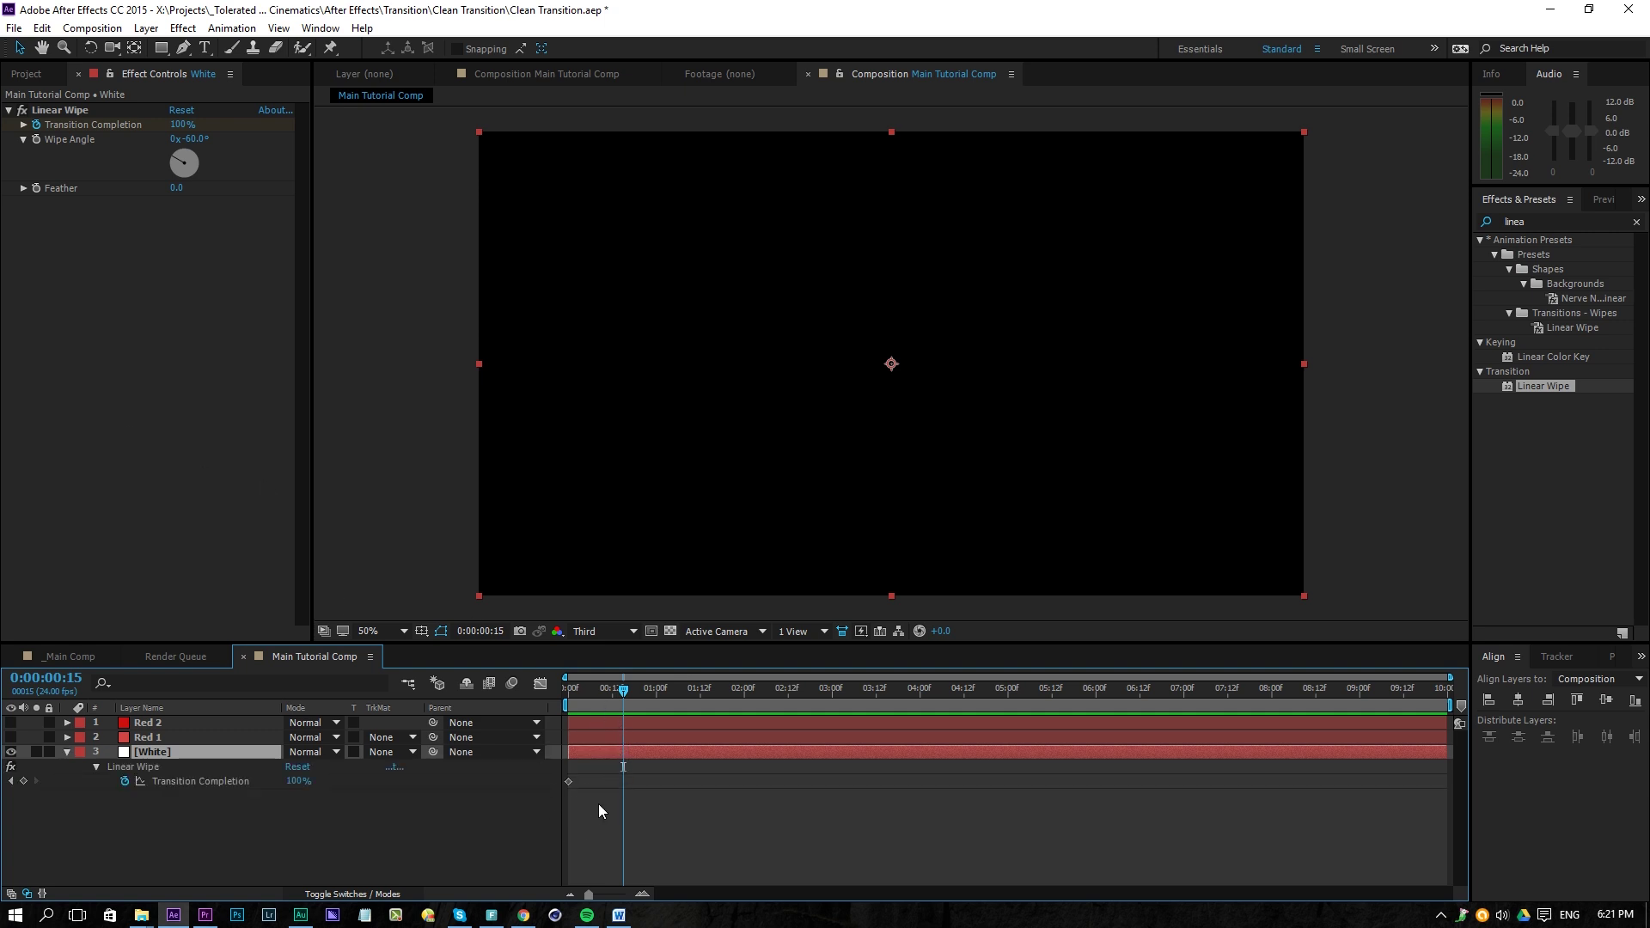
left_click(643, 893)
left_click(642, 894)
left_click_drag(729, 890, 605, 890)
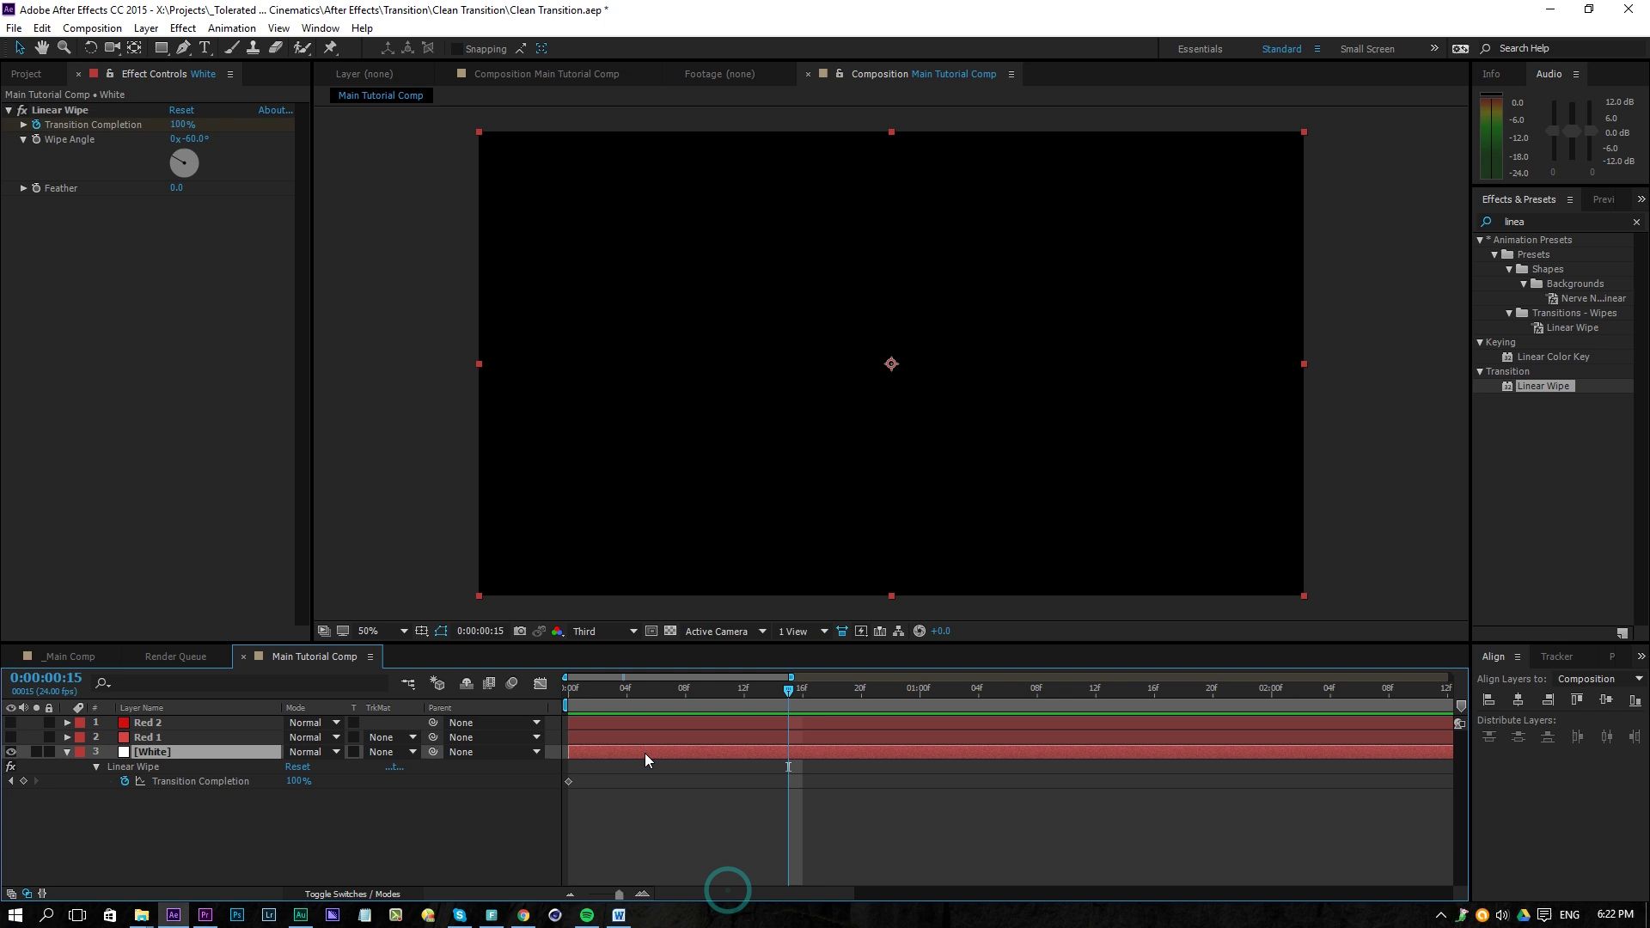
left_click_drag(606, 693, 579, 693)
key("space")
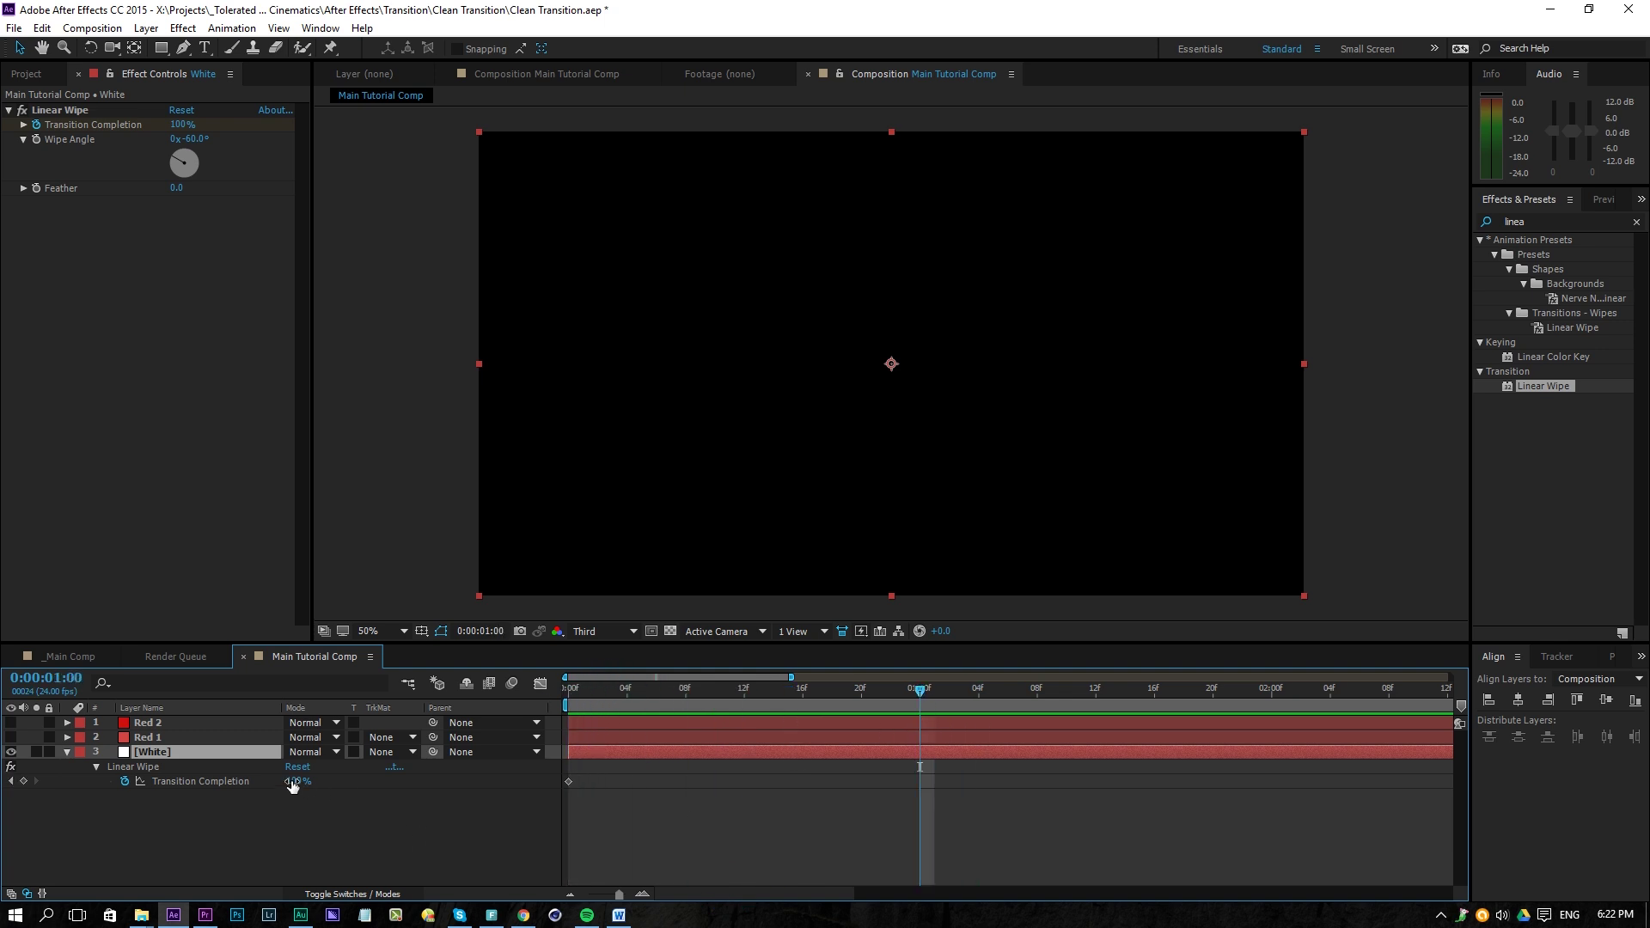
type("0")
key("Return")
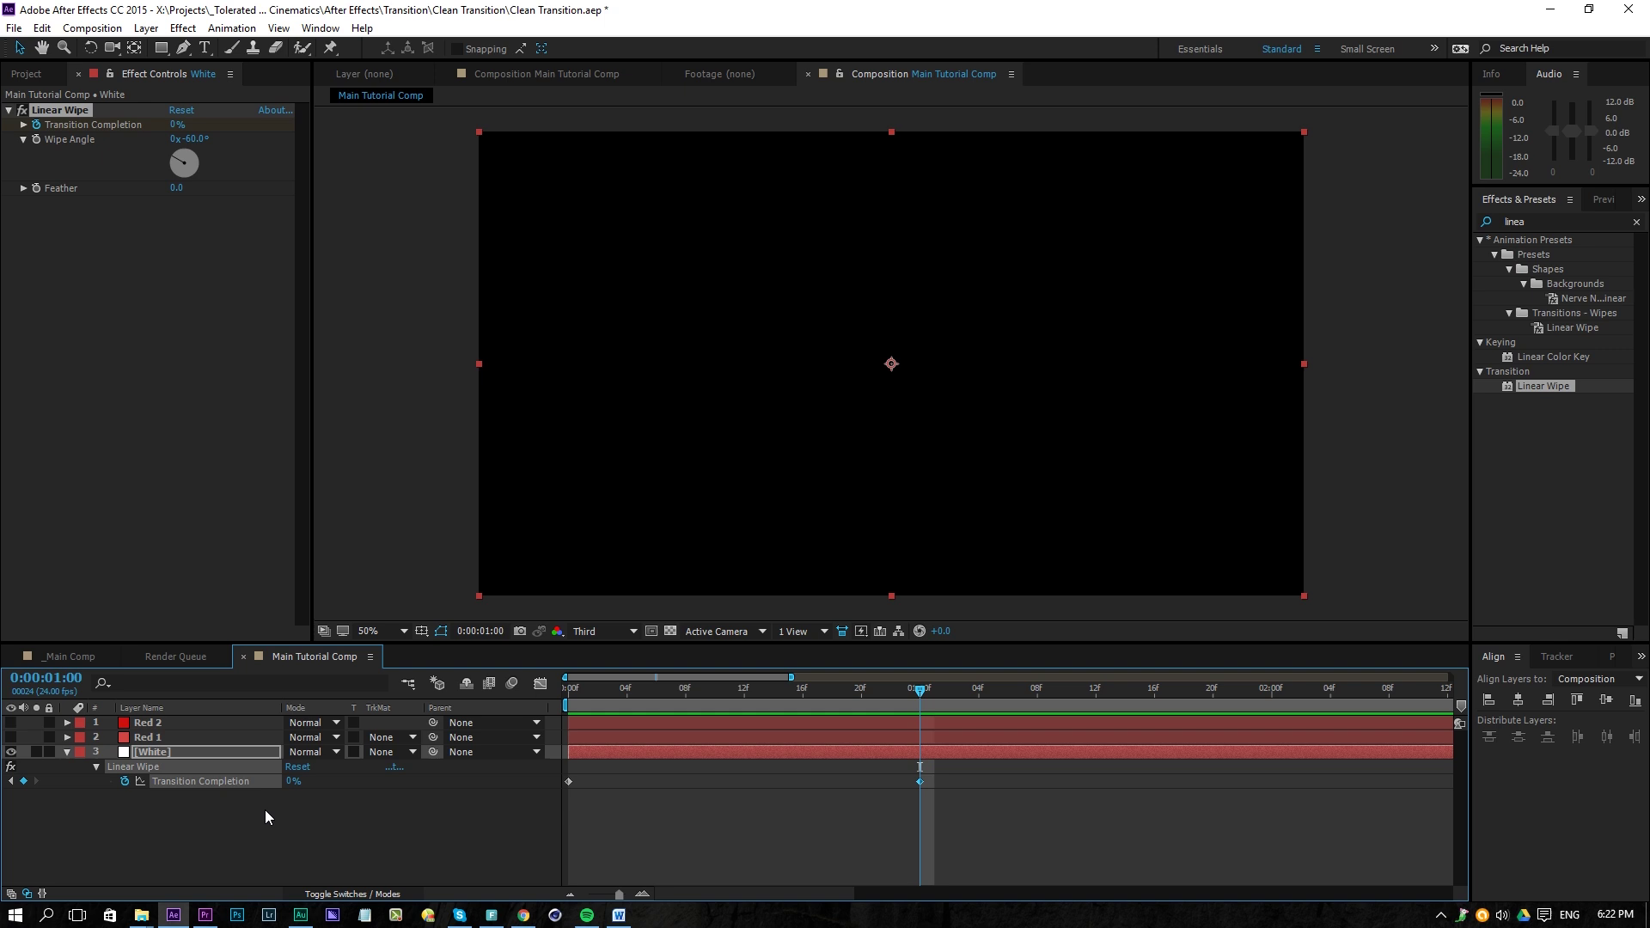
- Preview the wipe and slide the 0% keyframe earlier to about 0:00:00:13
left_click_drag(768, 690, 744, 690)
key("space")
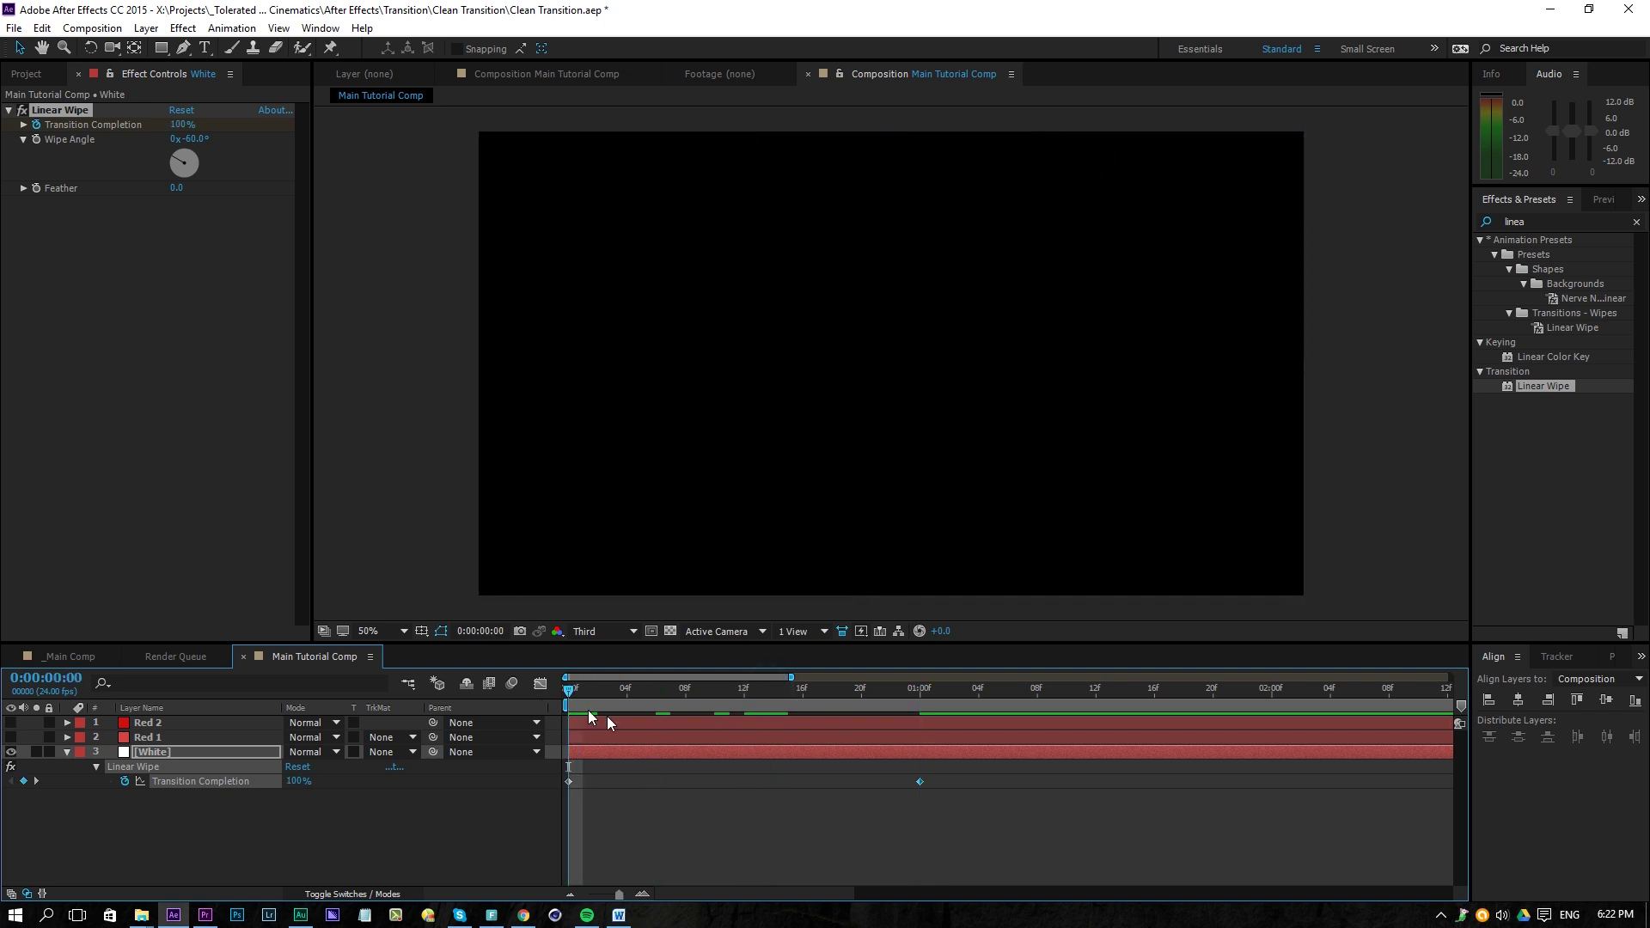
left_click_drag(908, 788, 567, 784)
right_click(570, 782)
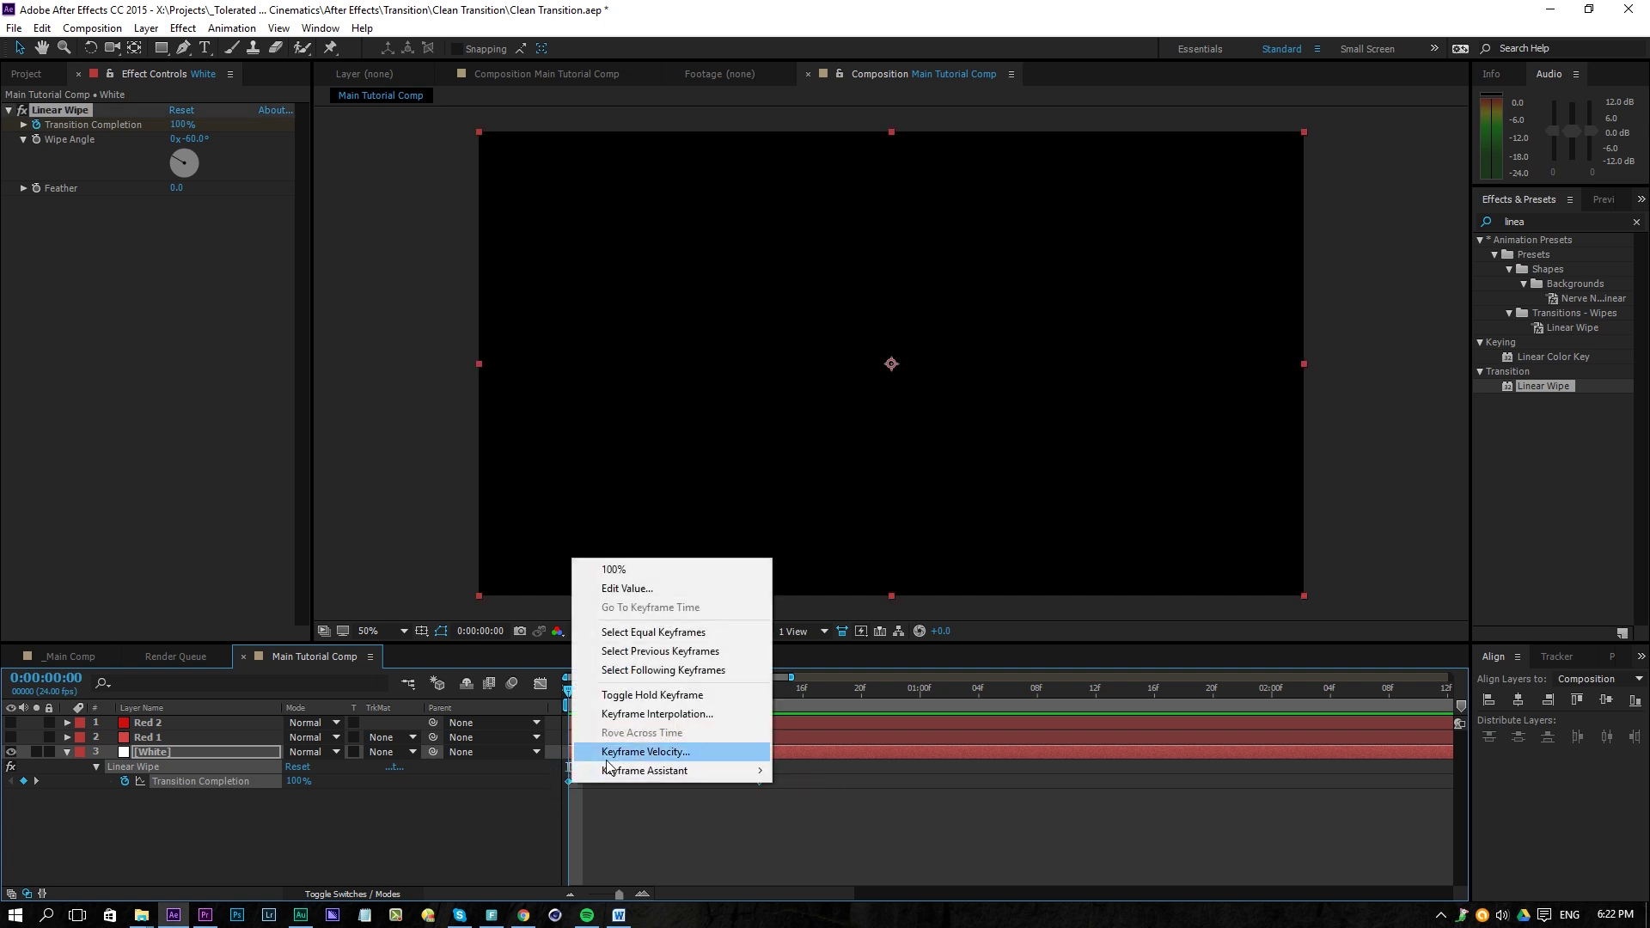
mouse_move(653, 770)
right_click(746, 813)
left_click(687, 820)
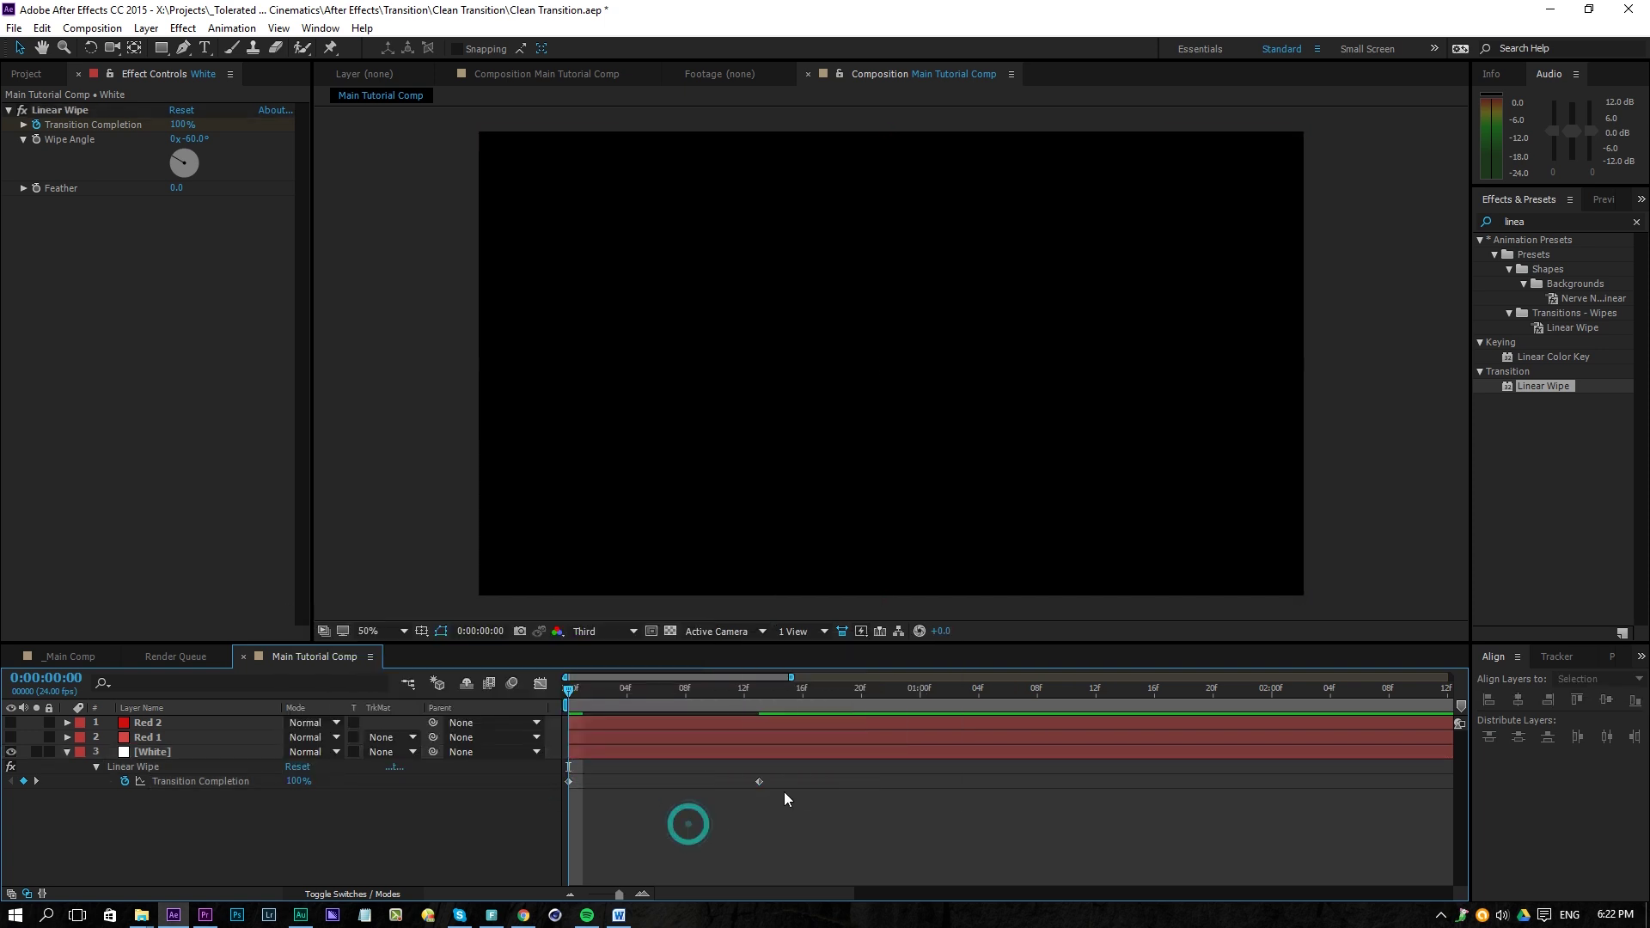
- Apply Easy Ease to both Transition Completion keyframes and preview the eased wipe
left_click_drag(780, 791, 517, 786)
right_click(760, 782)
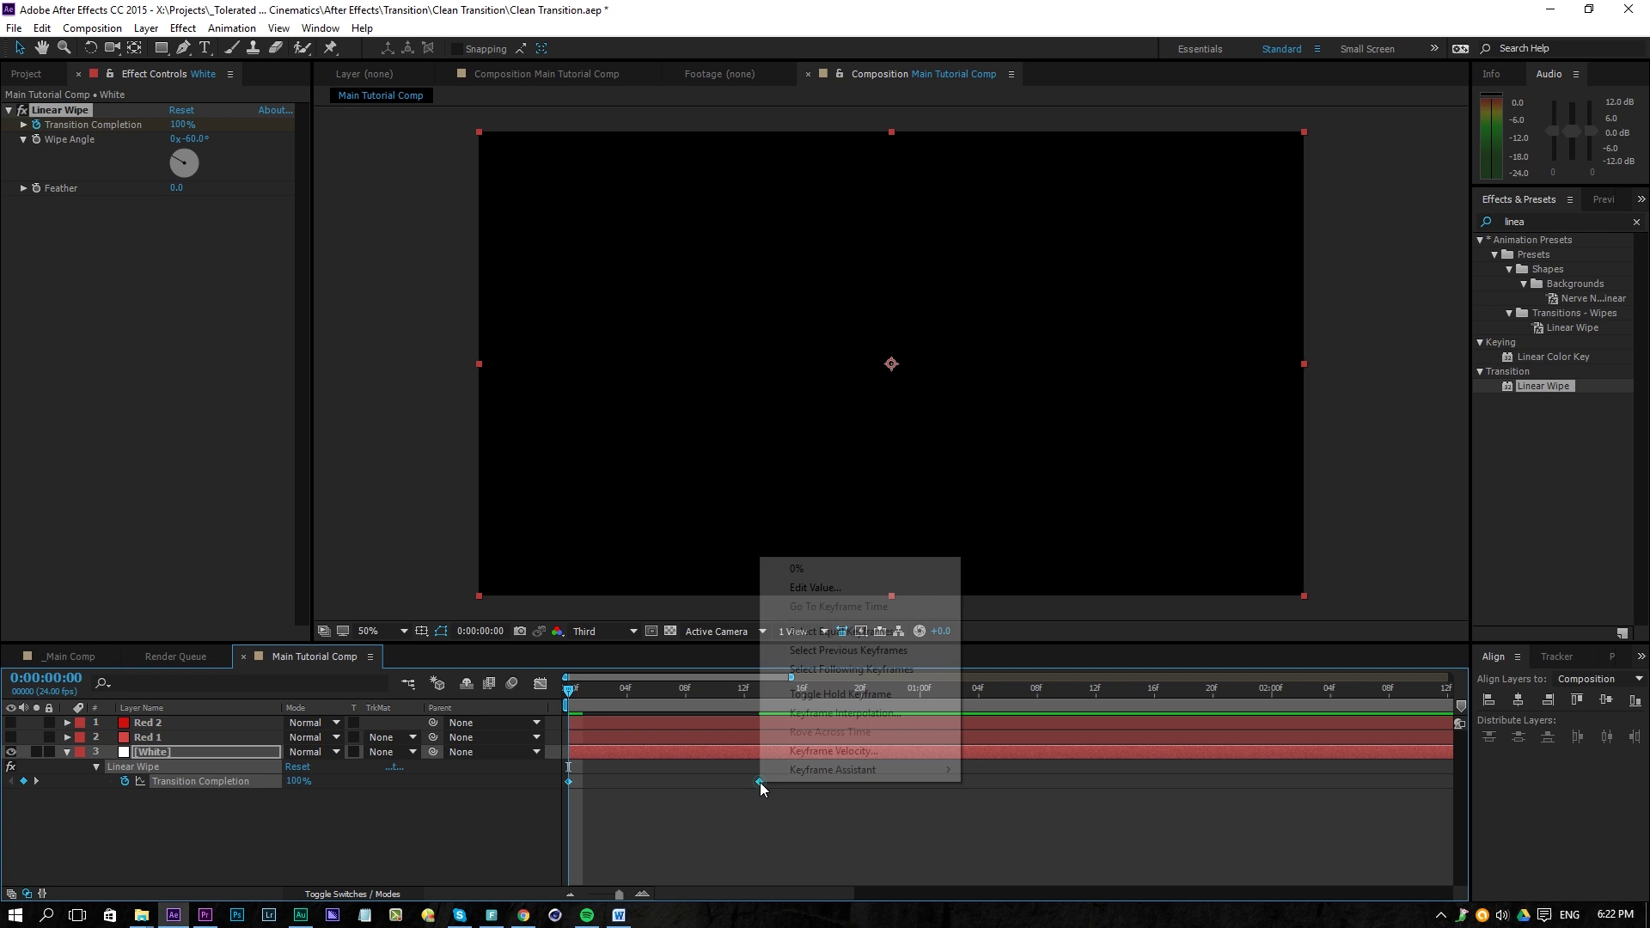
mouse_move(815, 772)
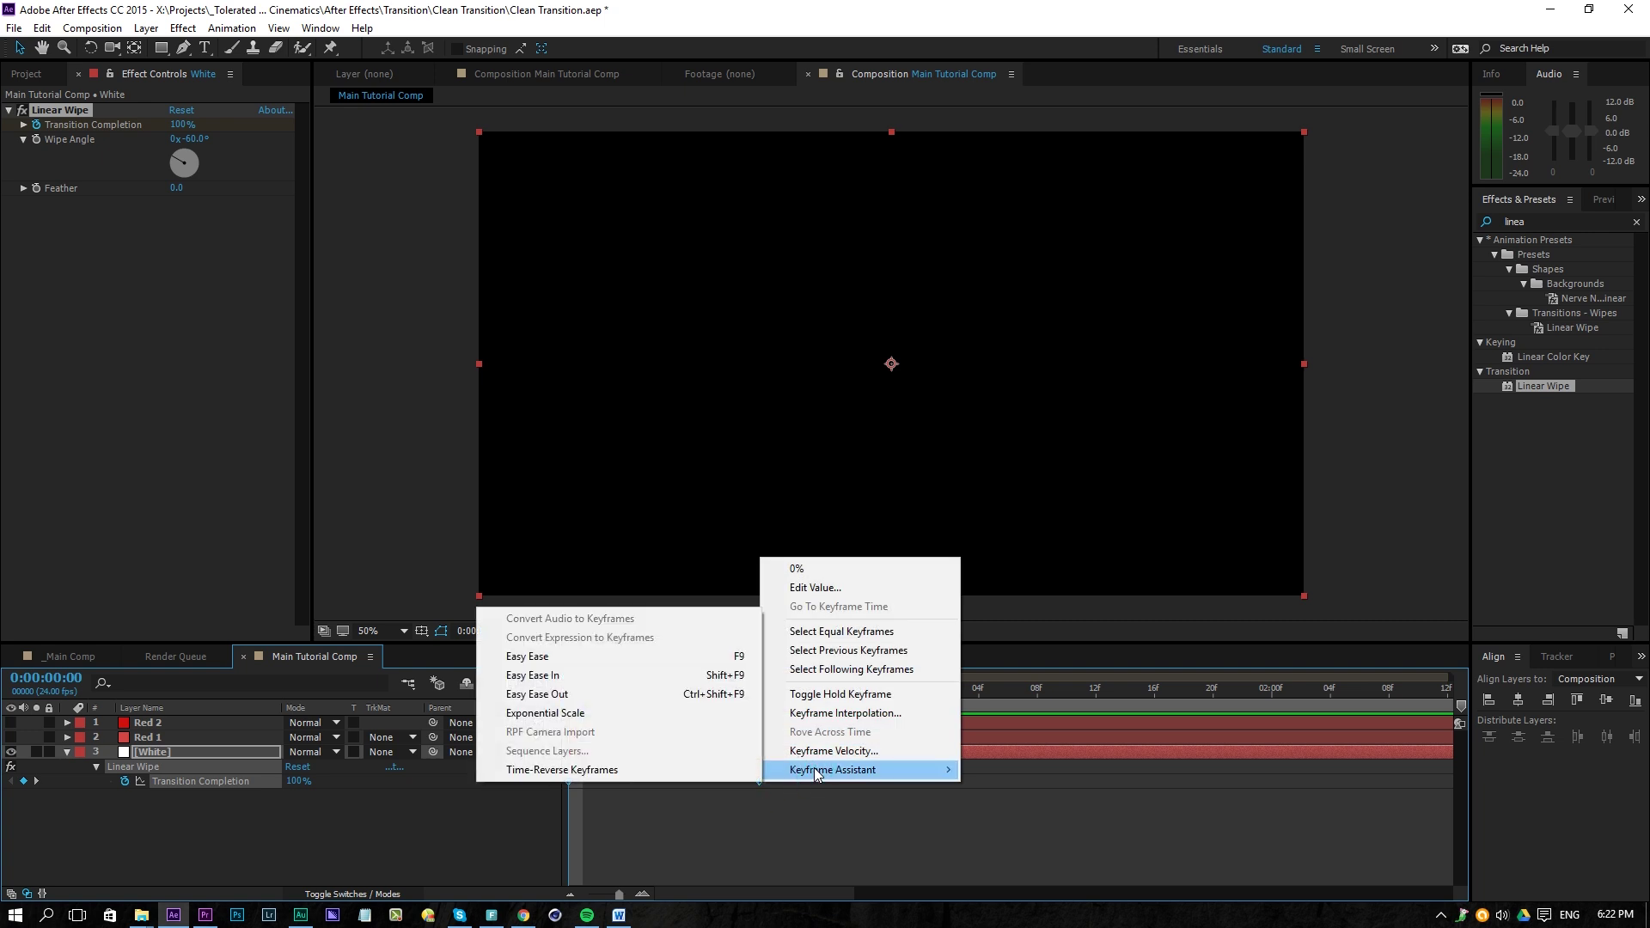
left_click(565, 656)
left_click(672, 805)
key("space")
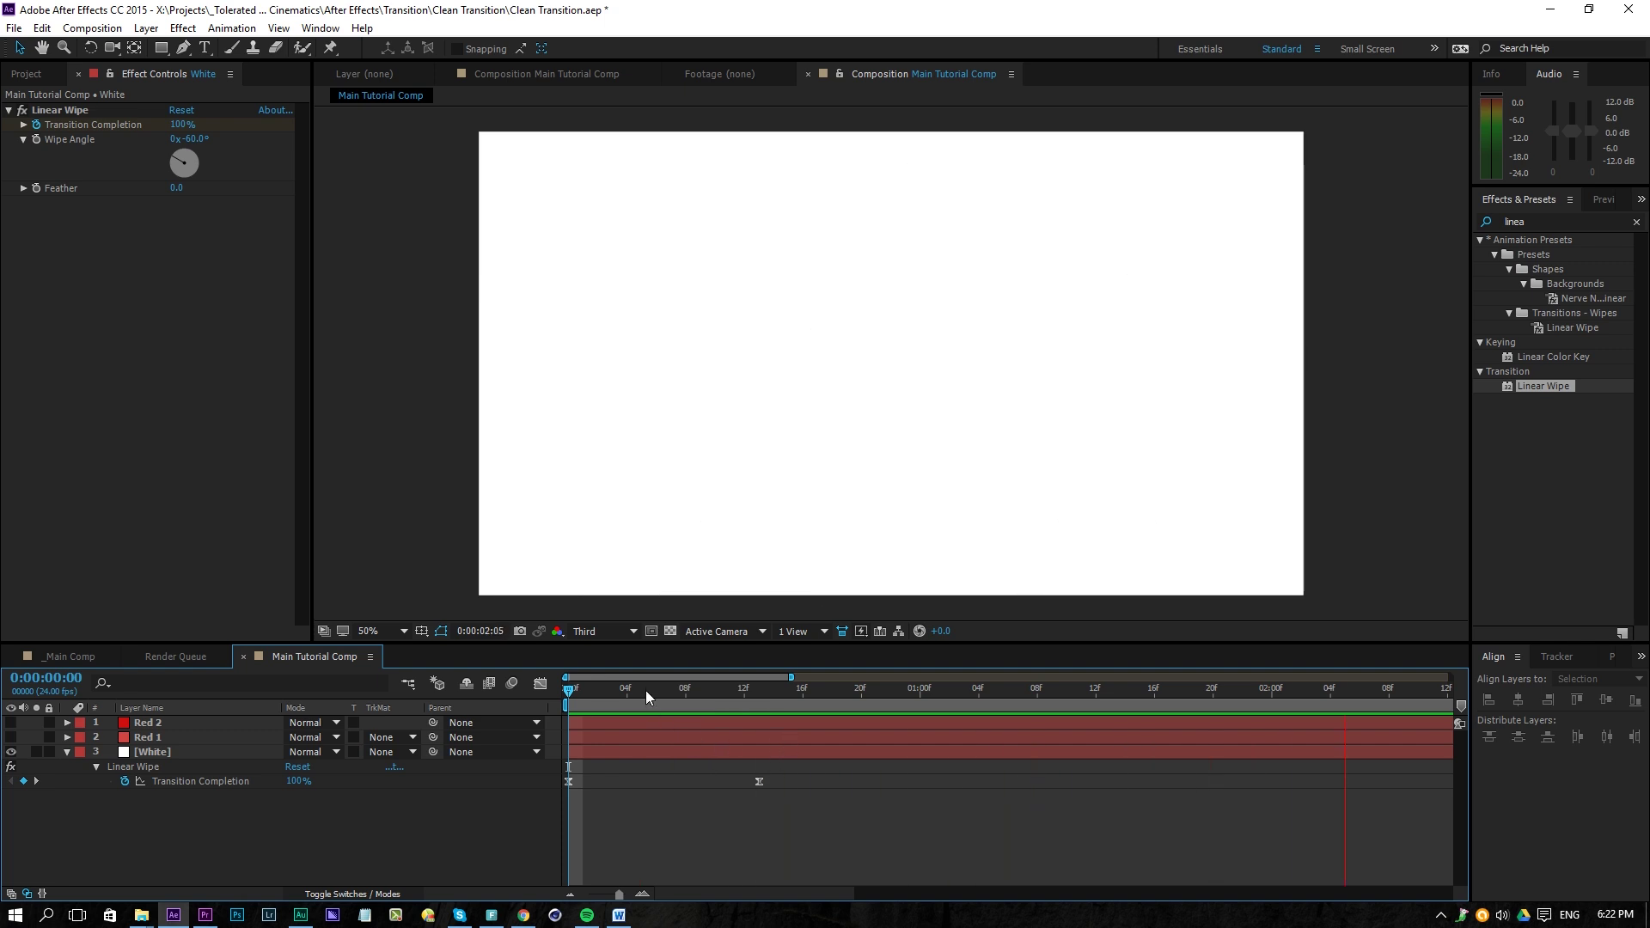
left_click(646, 688)
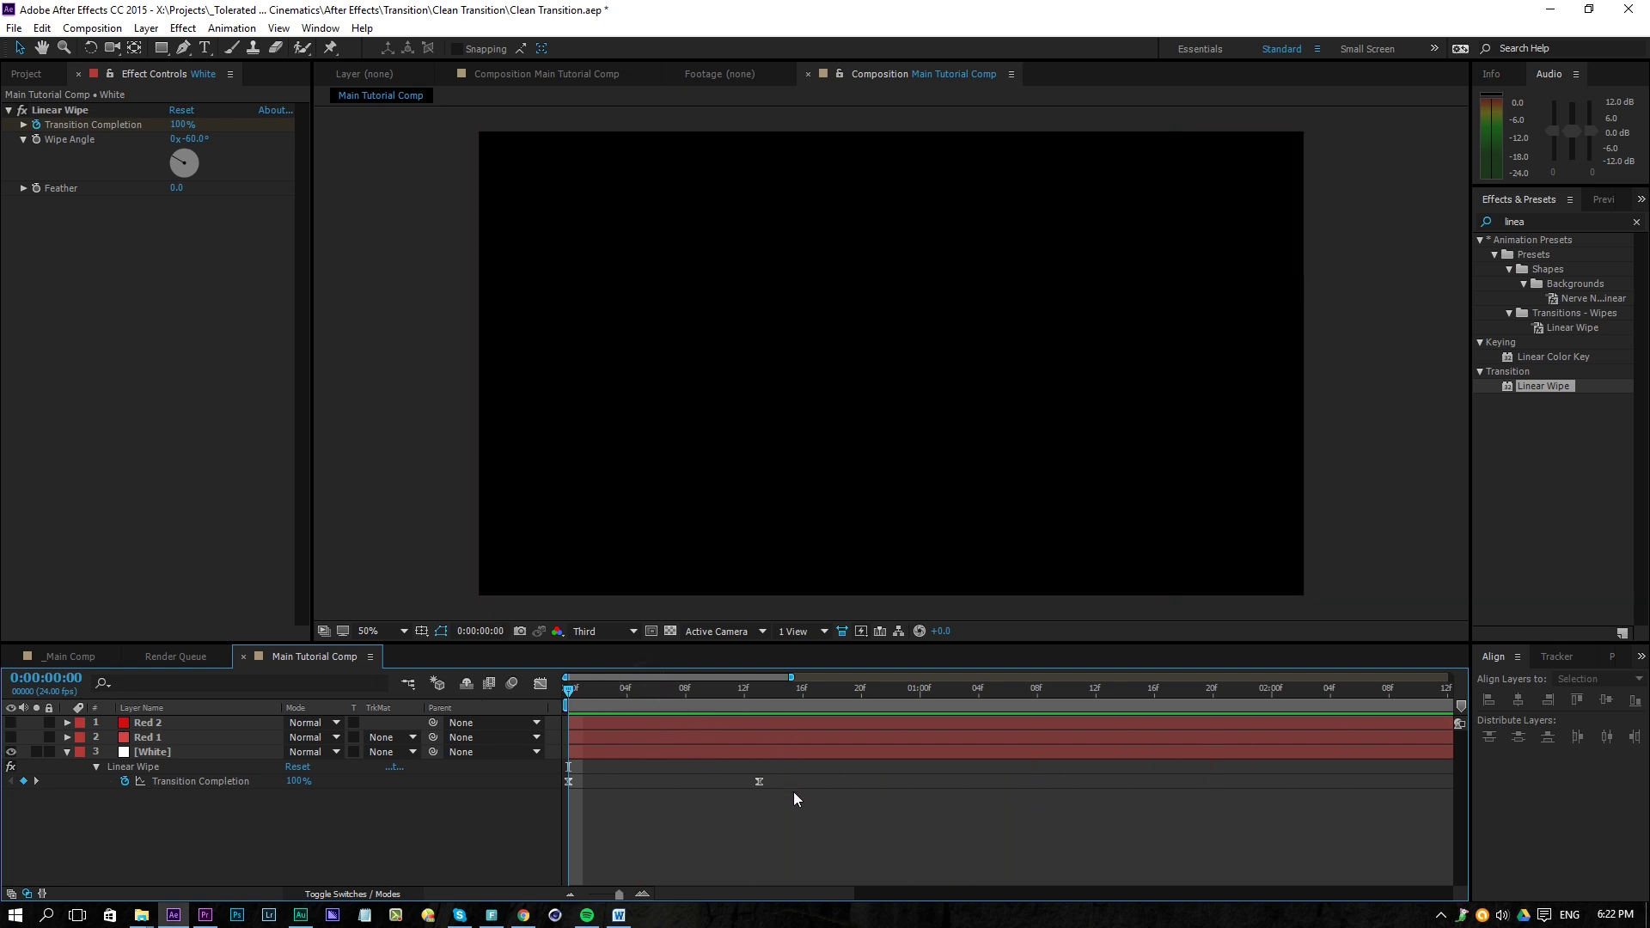
key("space")
left_click_drag(678, 688, 639, 691)
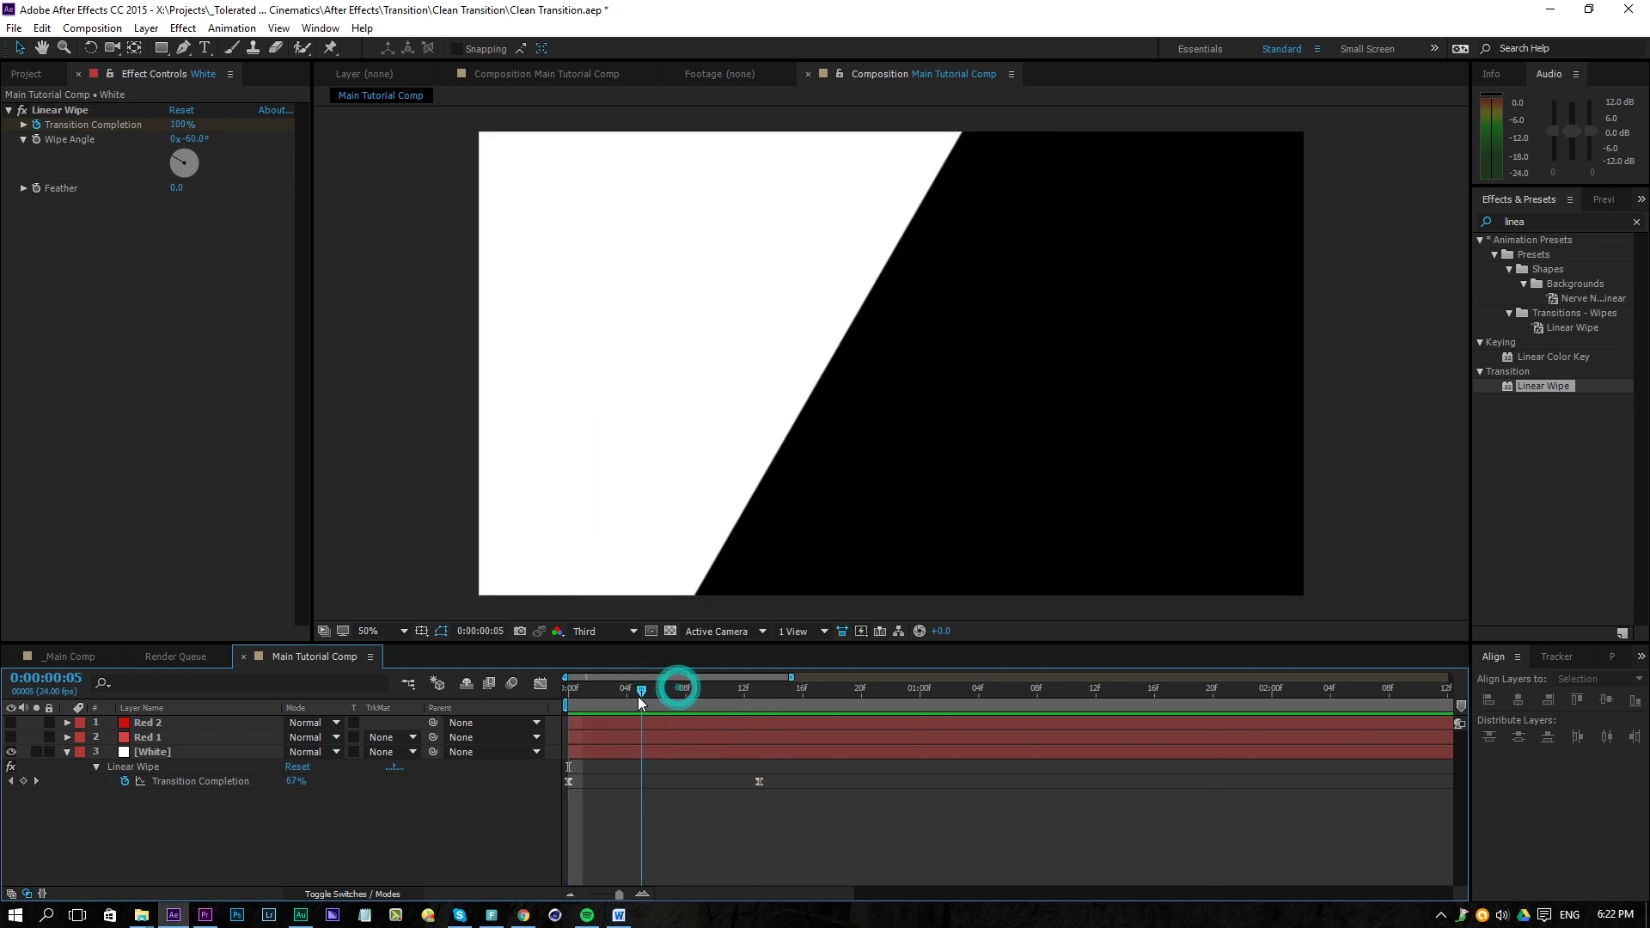
- Adjust the wipe keyframes on the Graph Editor speed curve and preview the sharper sweep
left_click(647, 751)
left_click(219, 778)
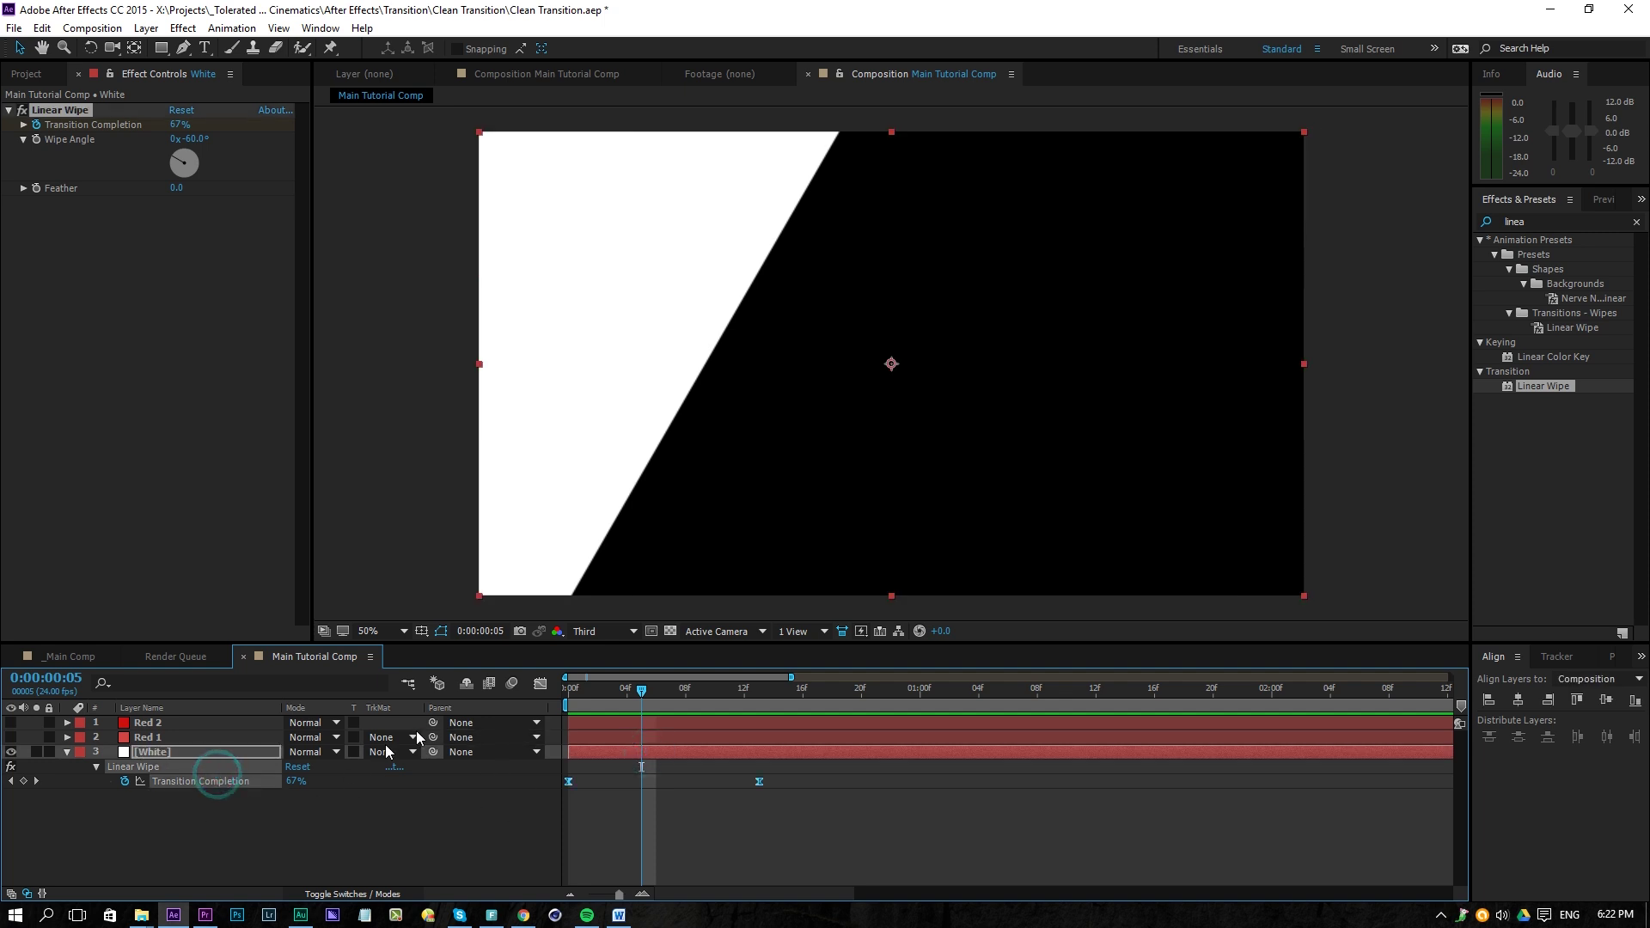
left_click(543, 684)
left_click_drag(593, 737, 683, 725)
left_click(747, 728)
key("space")
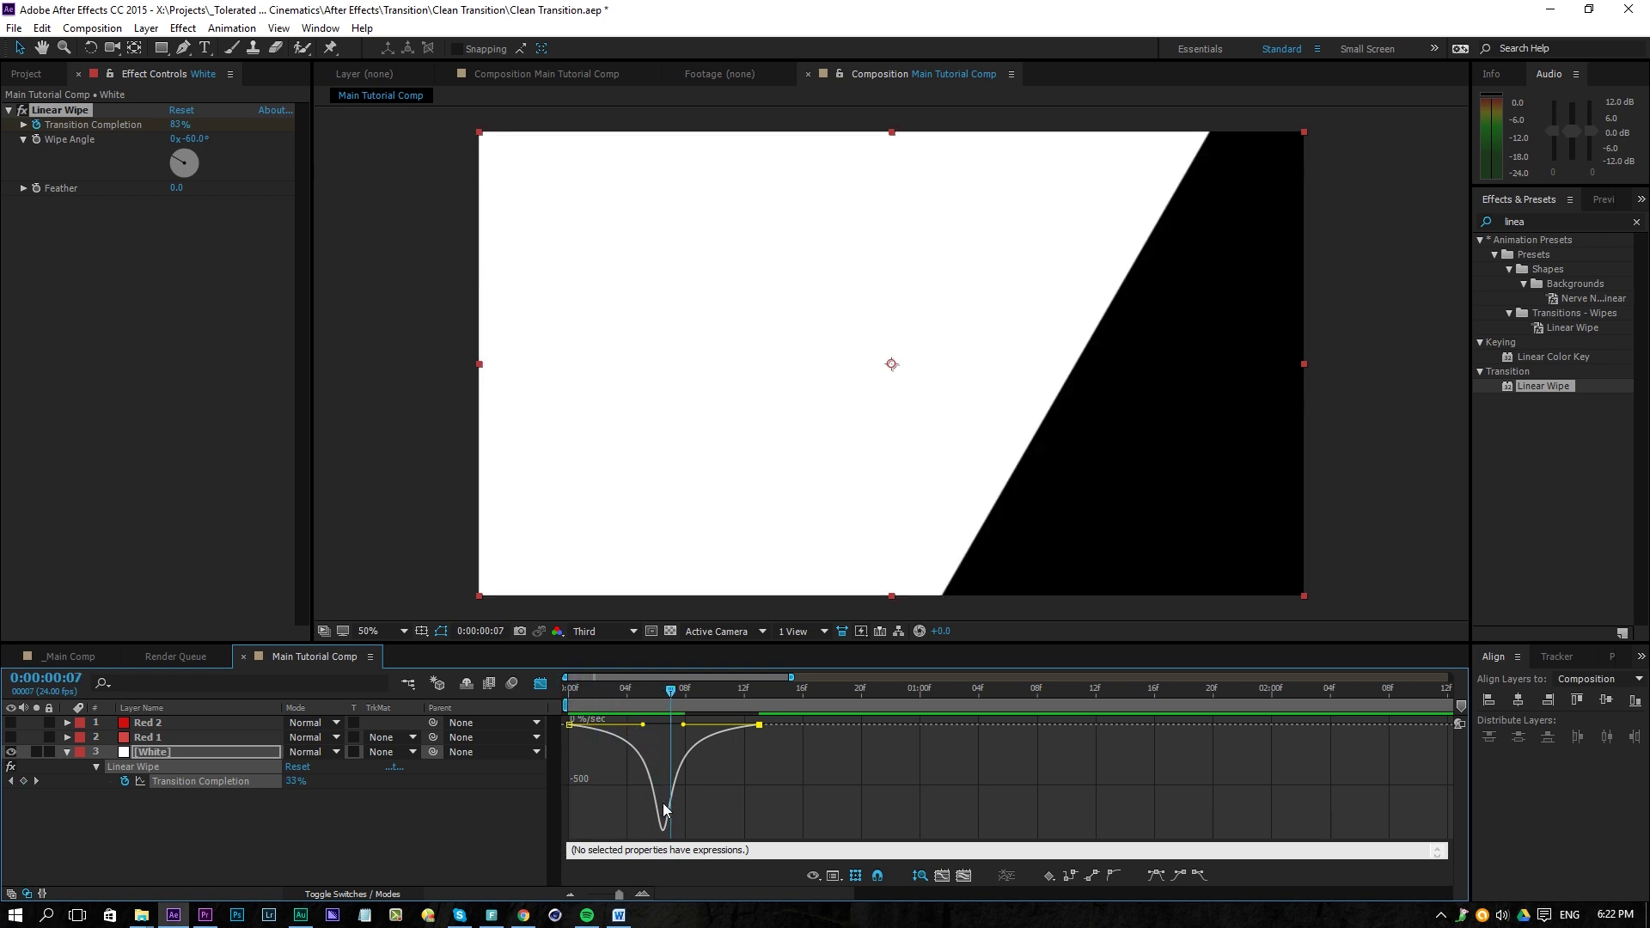
left_click(541, 683)
key("space")
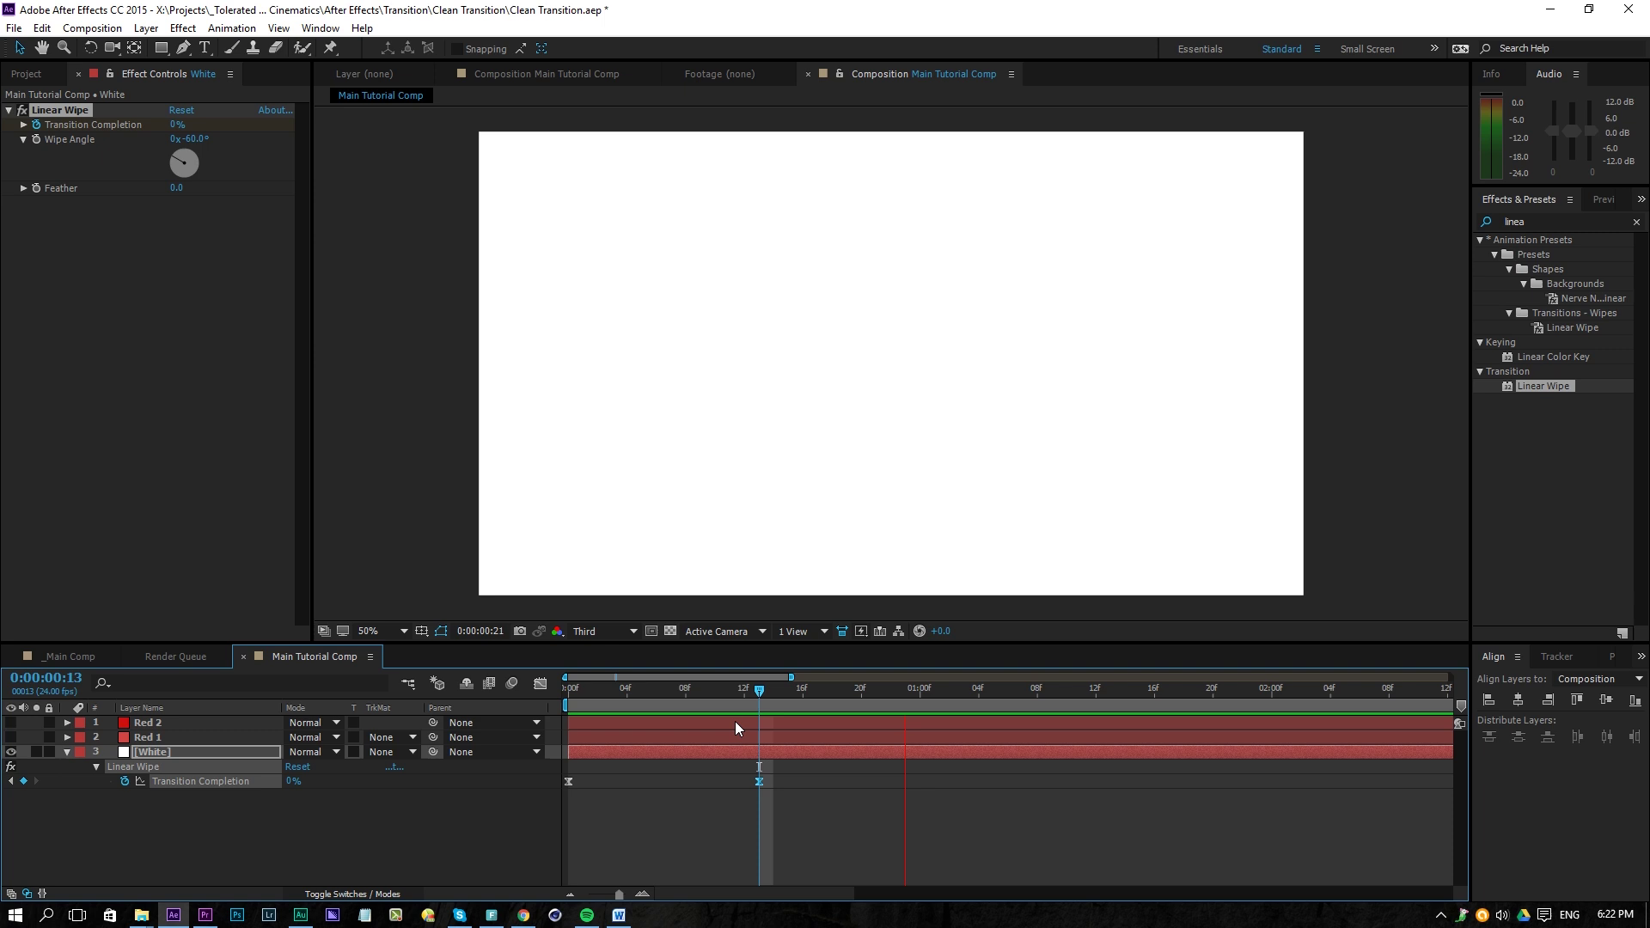
key("space")
- Make the Red 1 and Red 2 solids visible and move to frame 8
left_click_drag(817, 787, 526, 754)
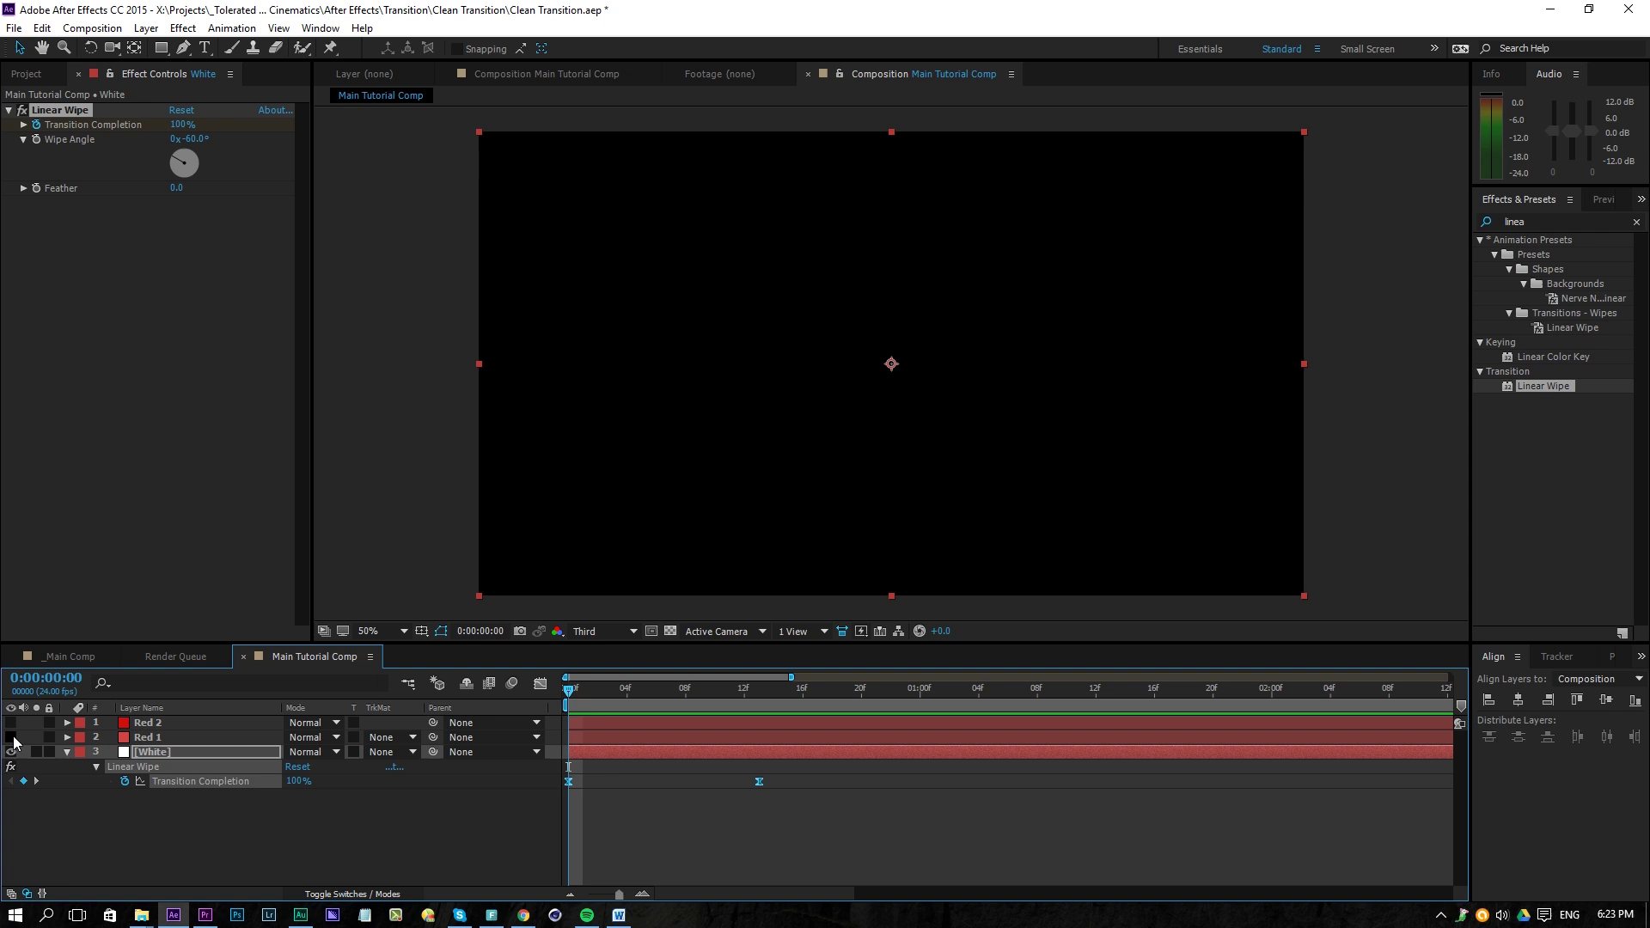
left_click(12, 737)
left_click(159, 739)
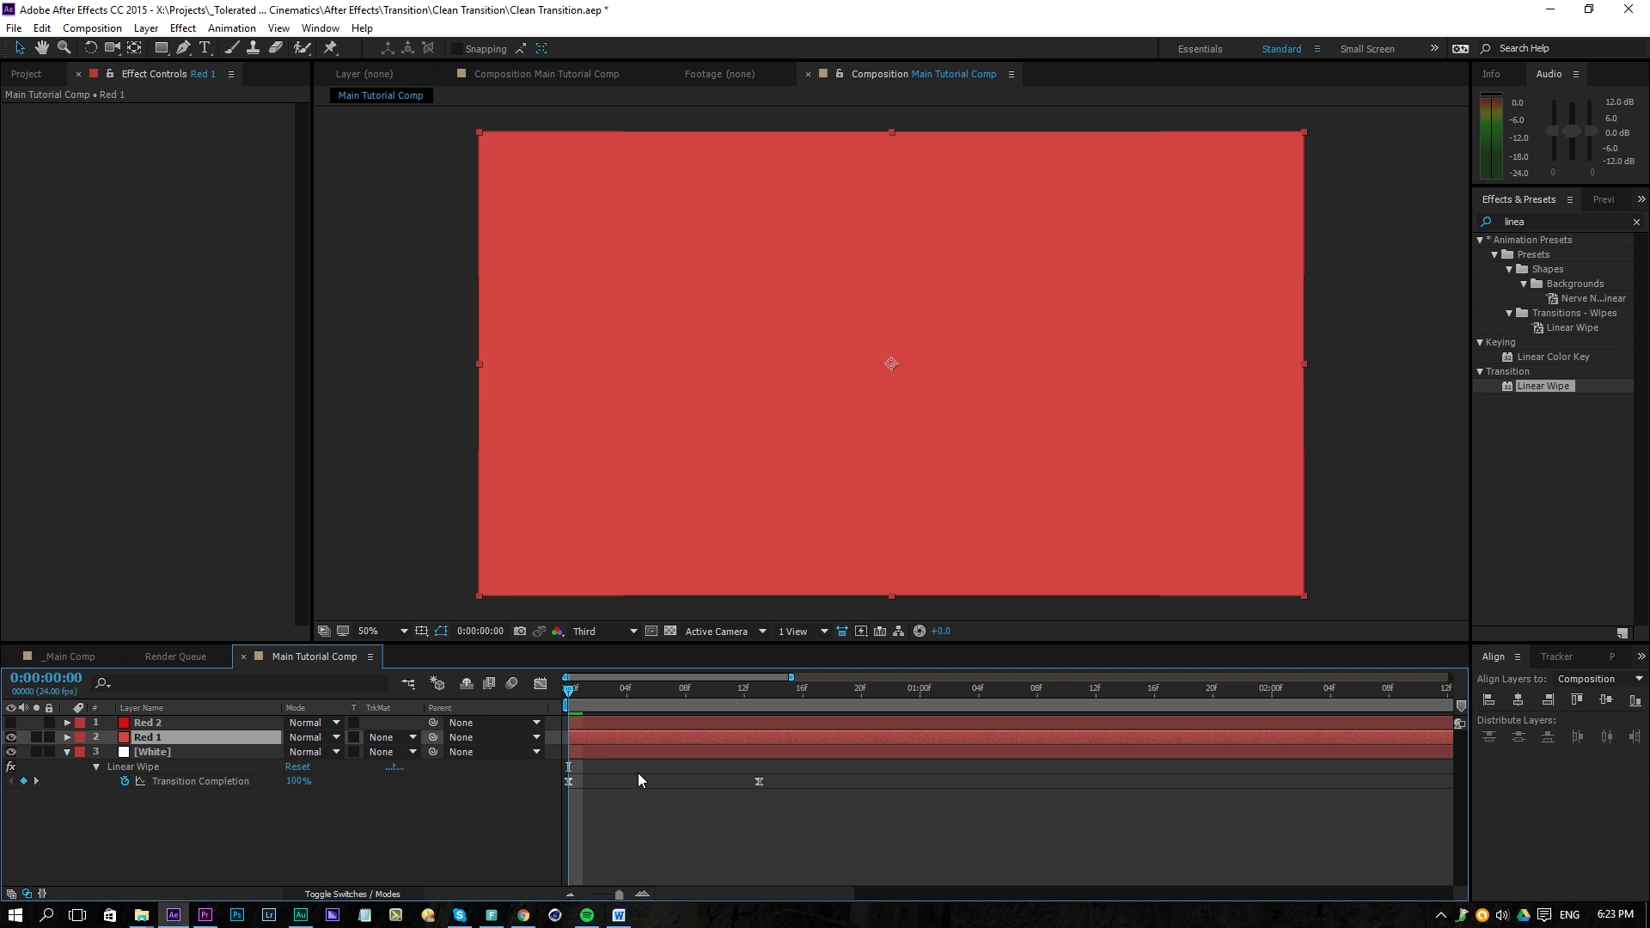
key("ctrl+z")
left_click(596, 724)
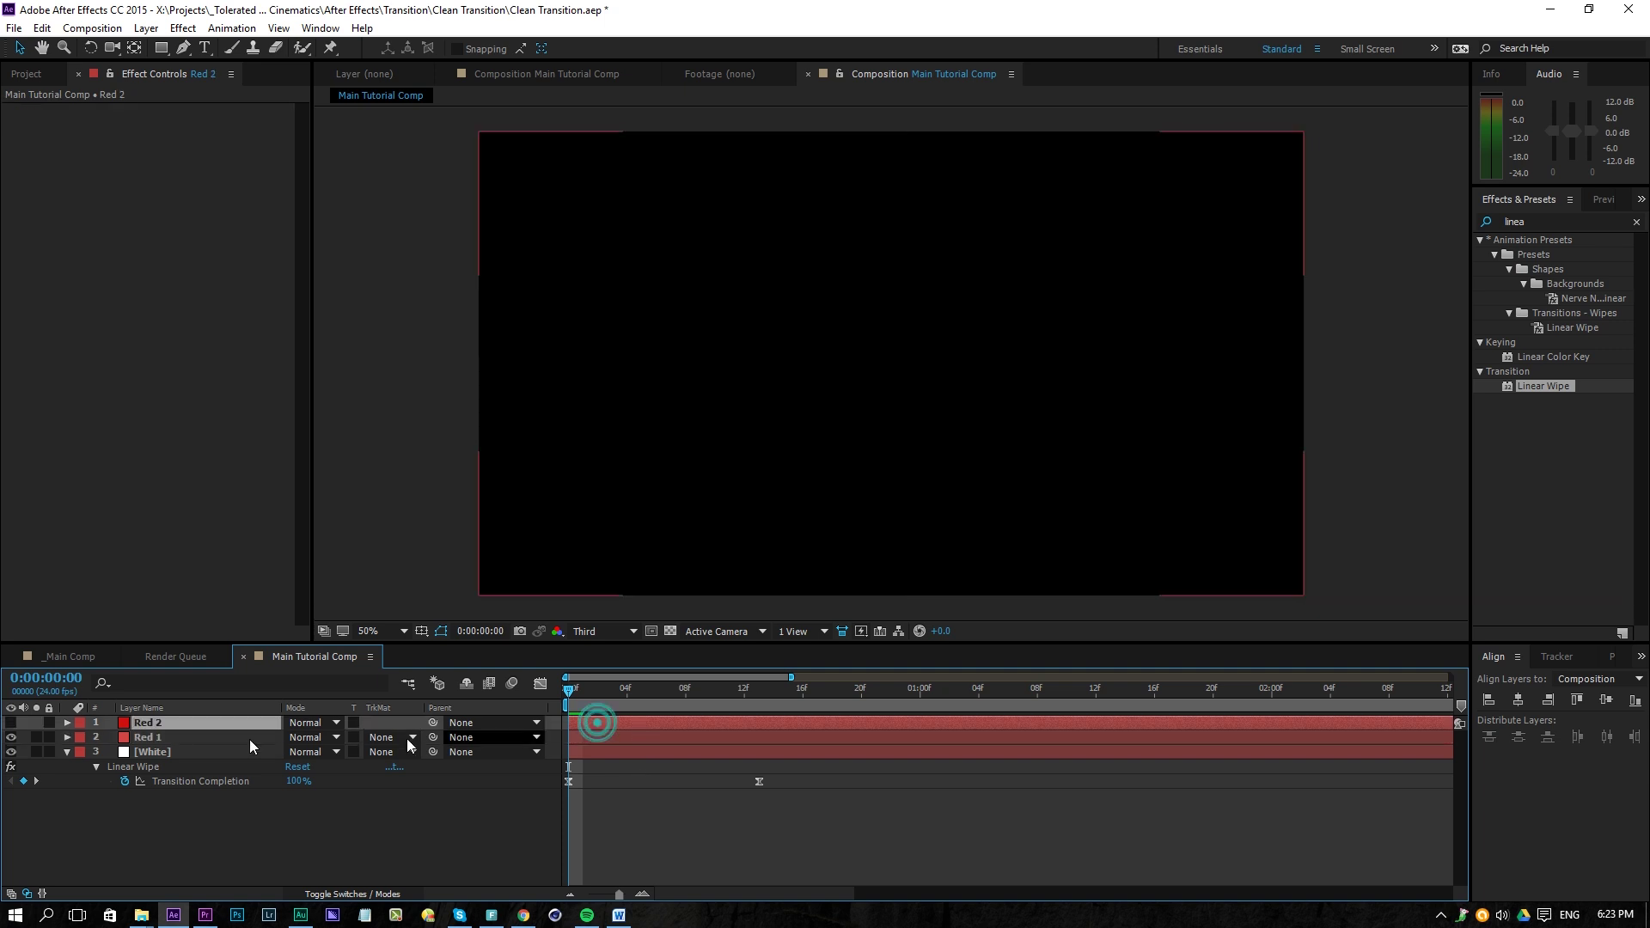
left_click(11, 736)
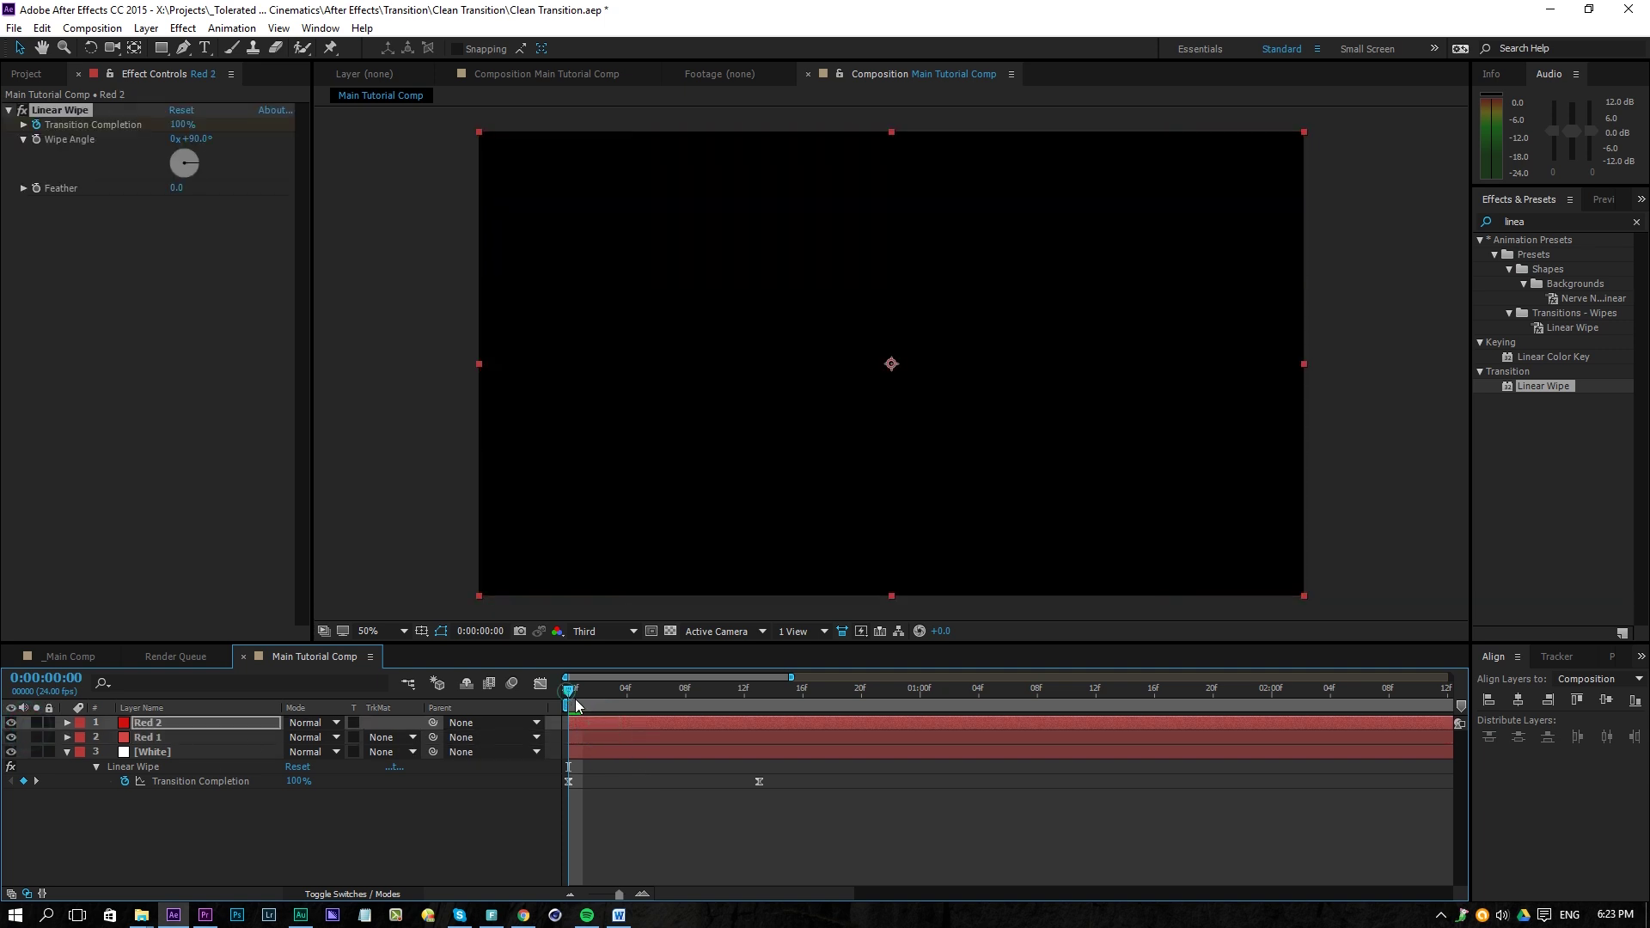
left_click_drag(575, 704, 684, 715)
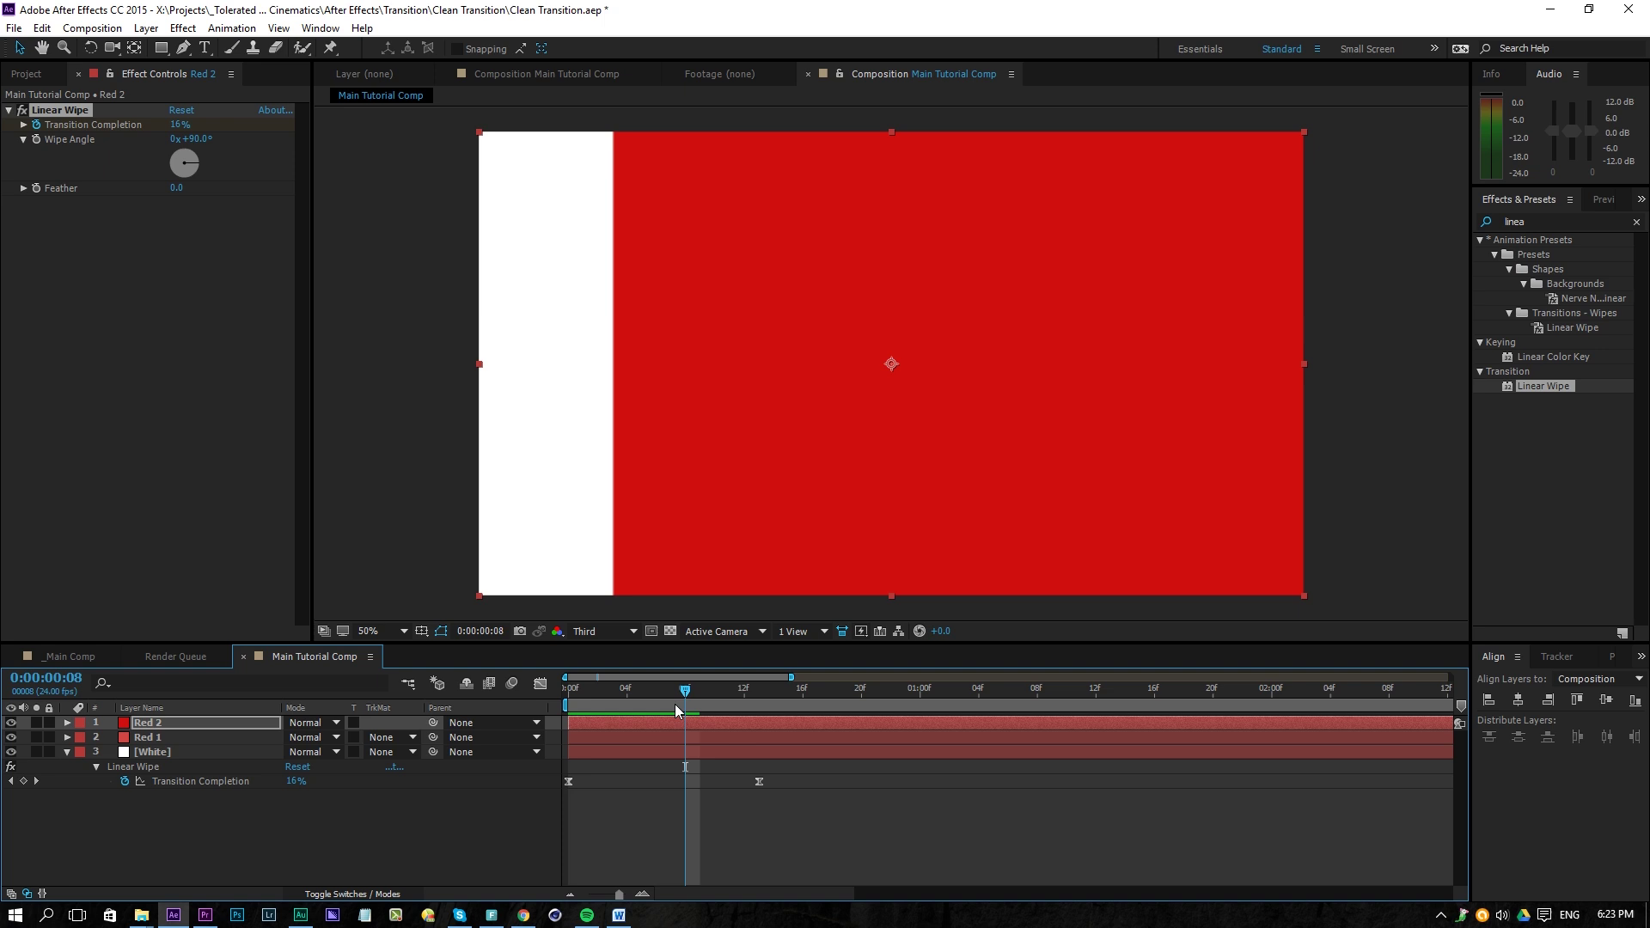
- Set the Linear Wipe angle to -60° on Red 1 and Red 2, then preview
left_click(669, 736)
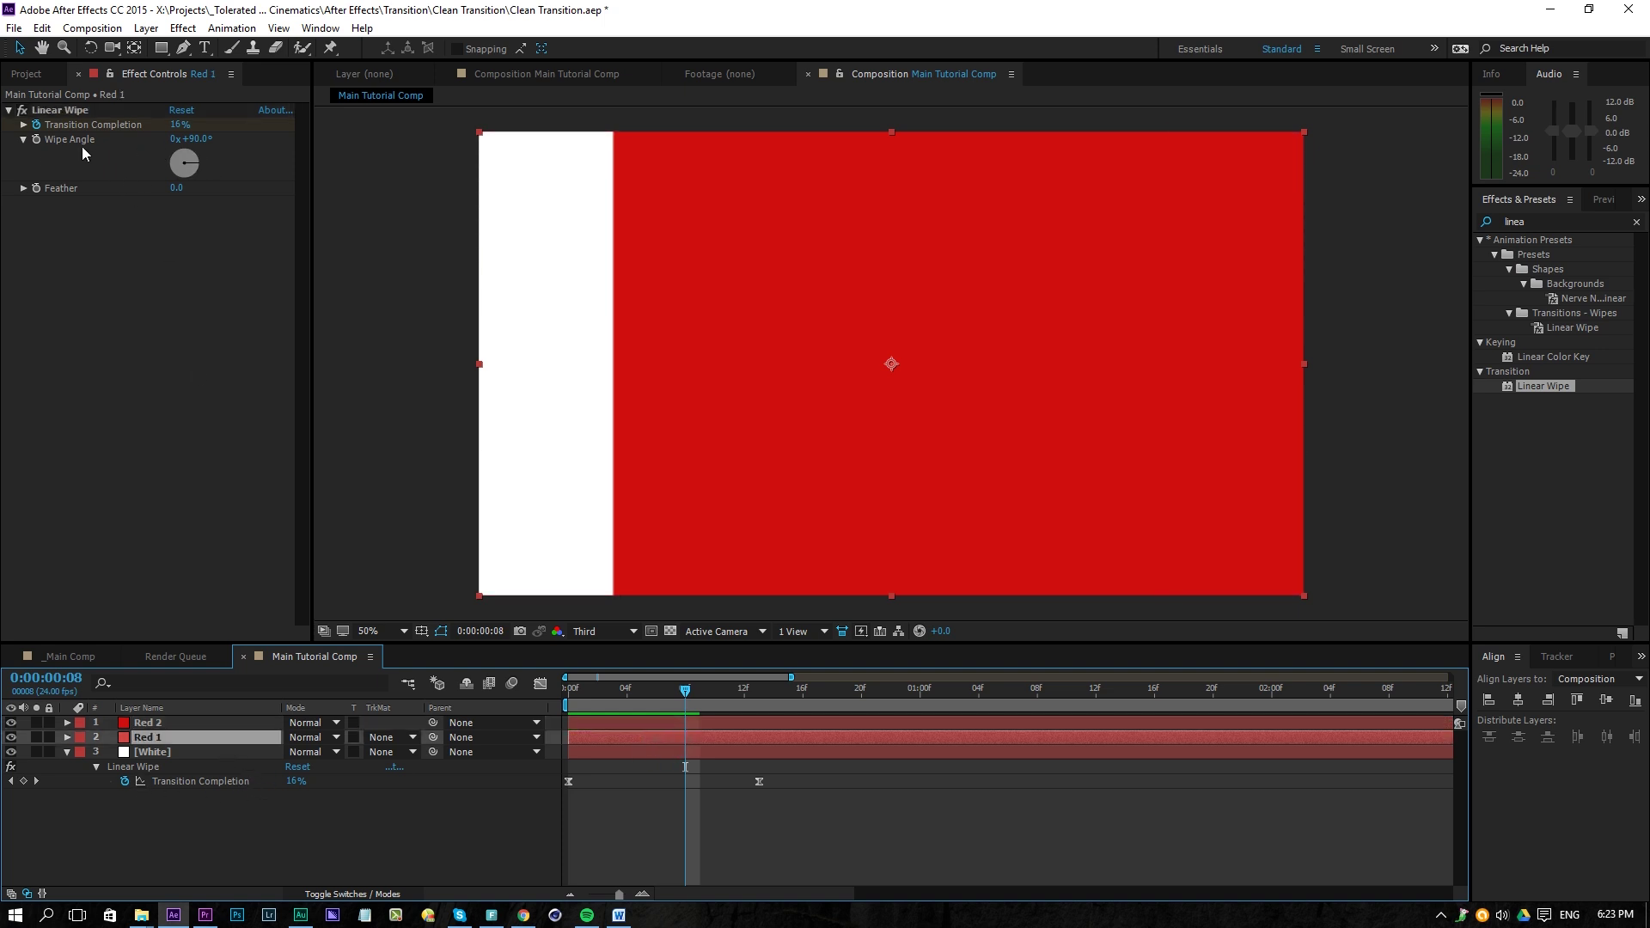
left_click(191, 141)
type("-")
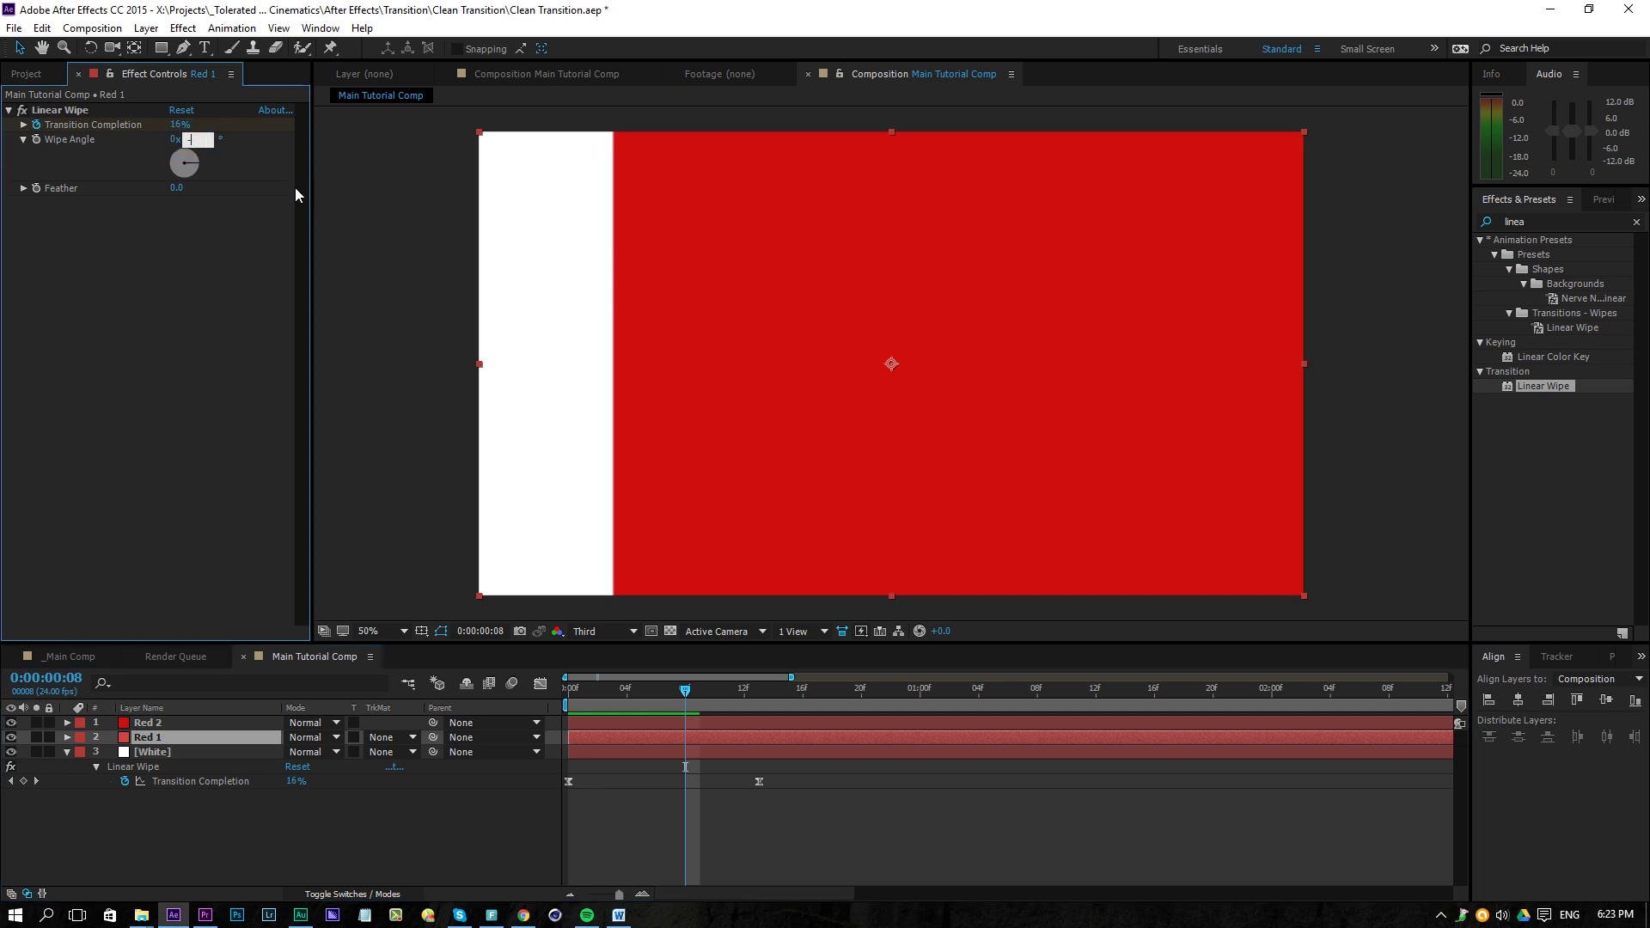
type("60")
key("Return")
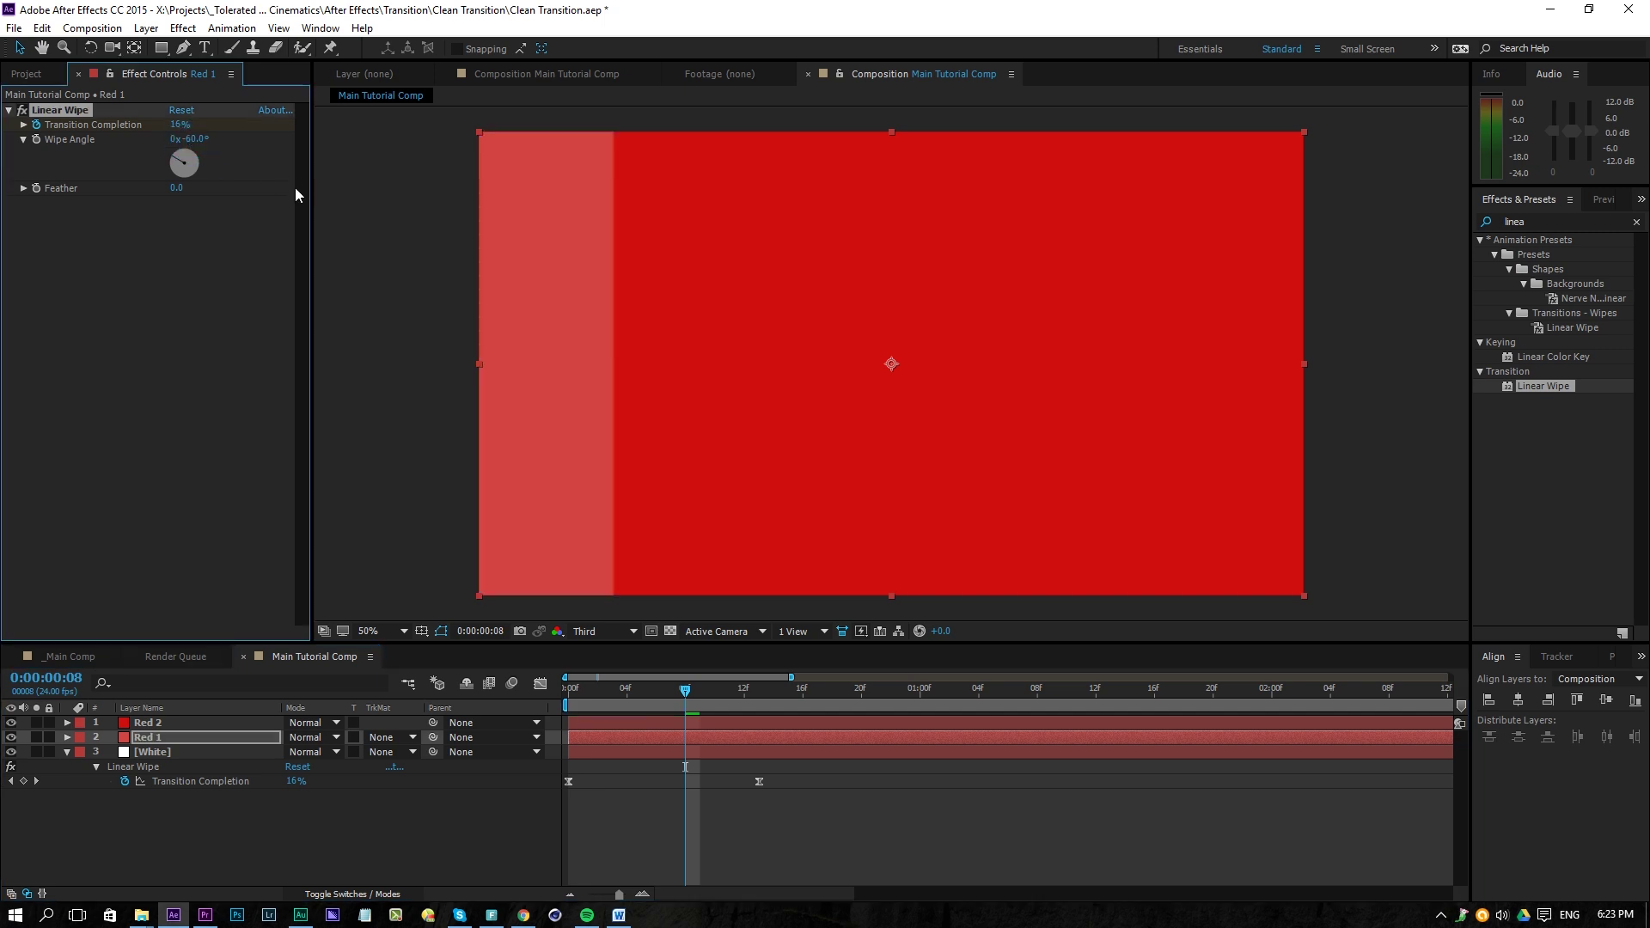
left_click(221, 720)
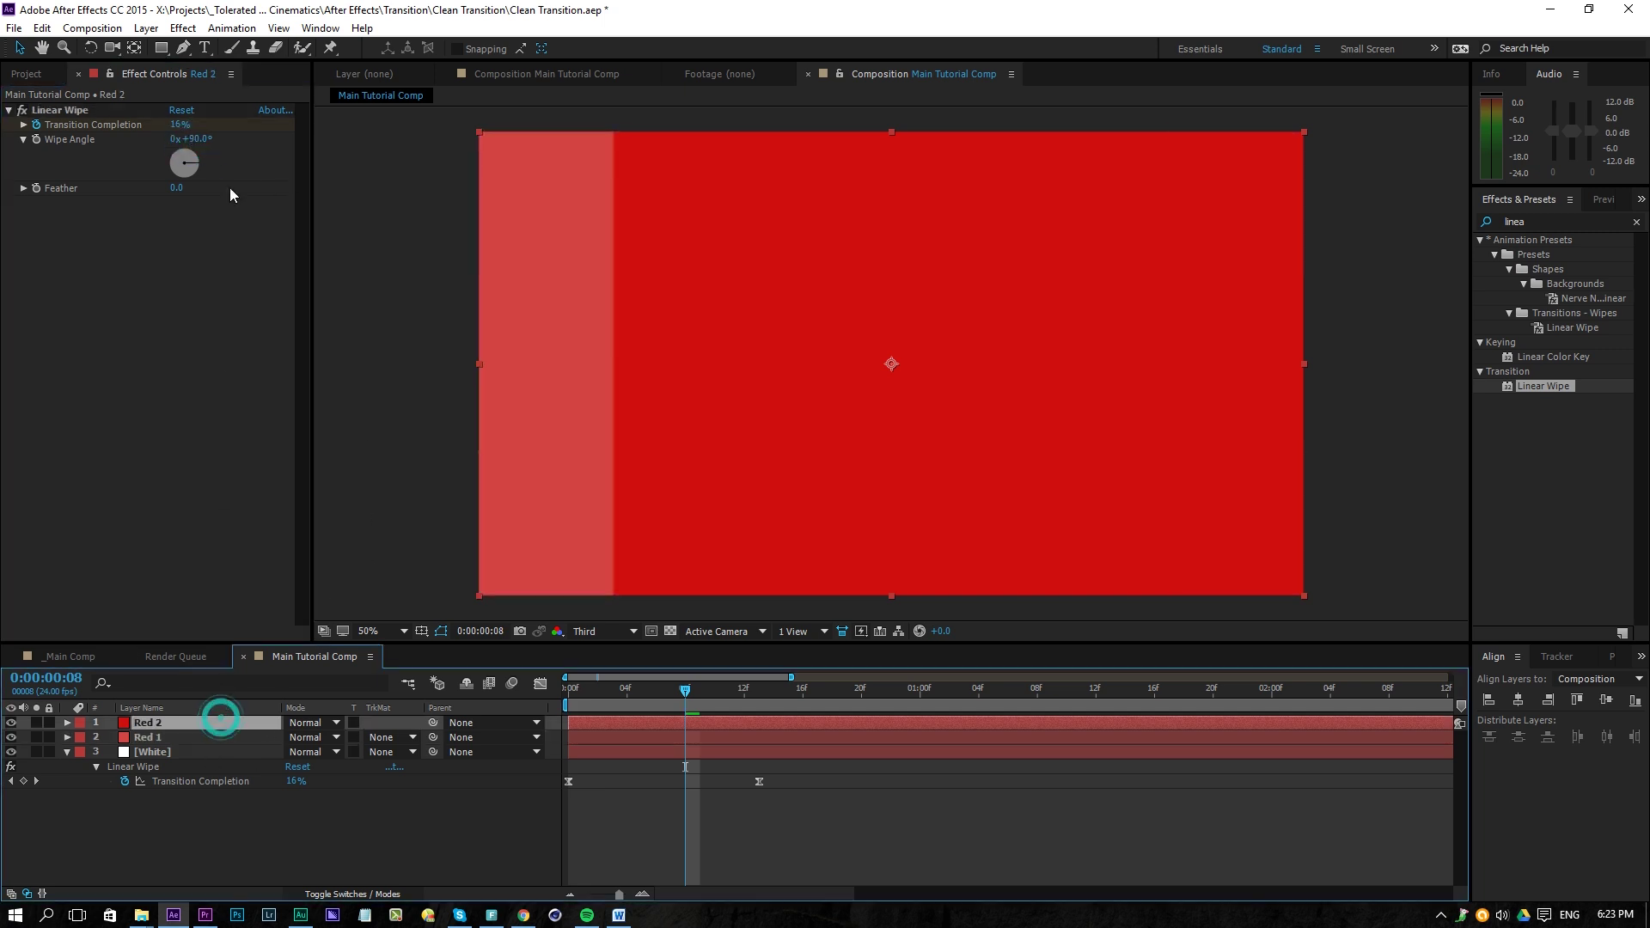
left_click(192, 139)
type("-60")
key("Return")
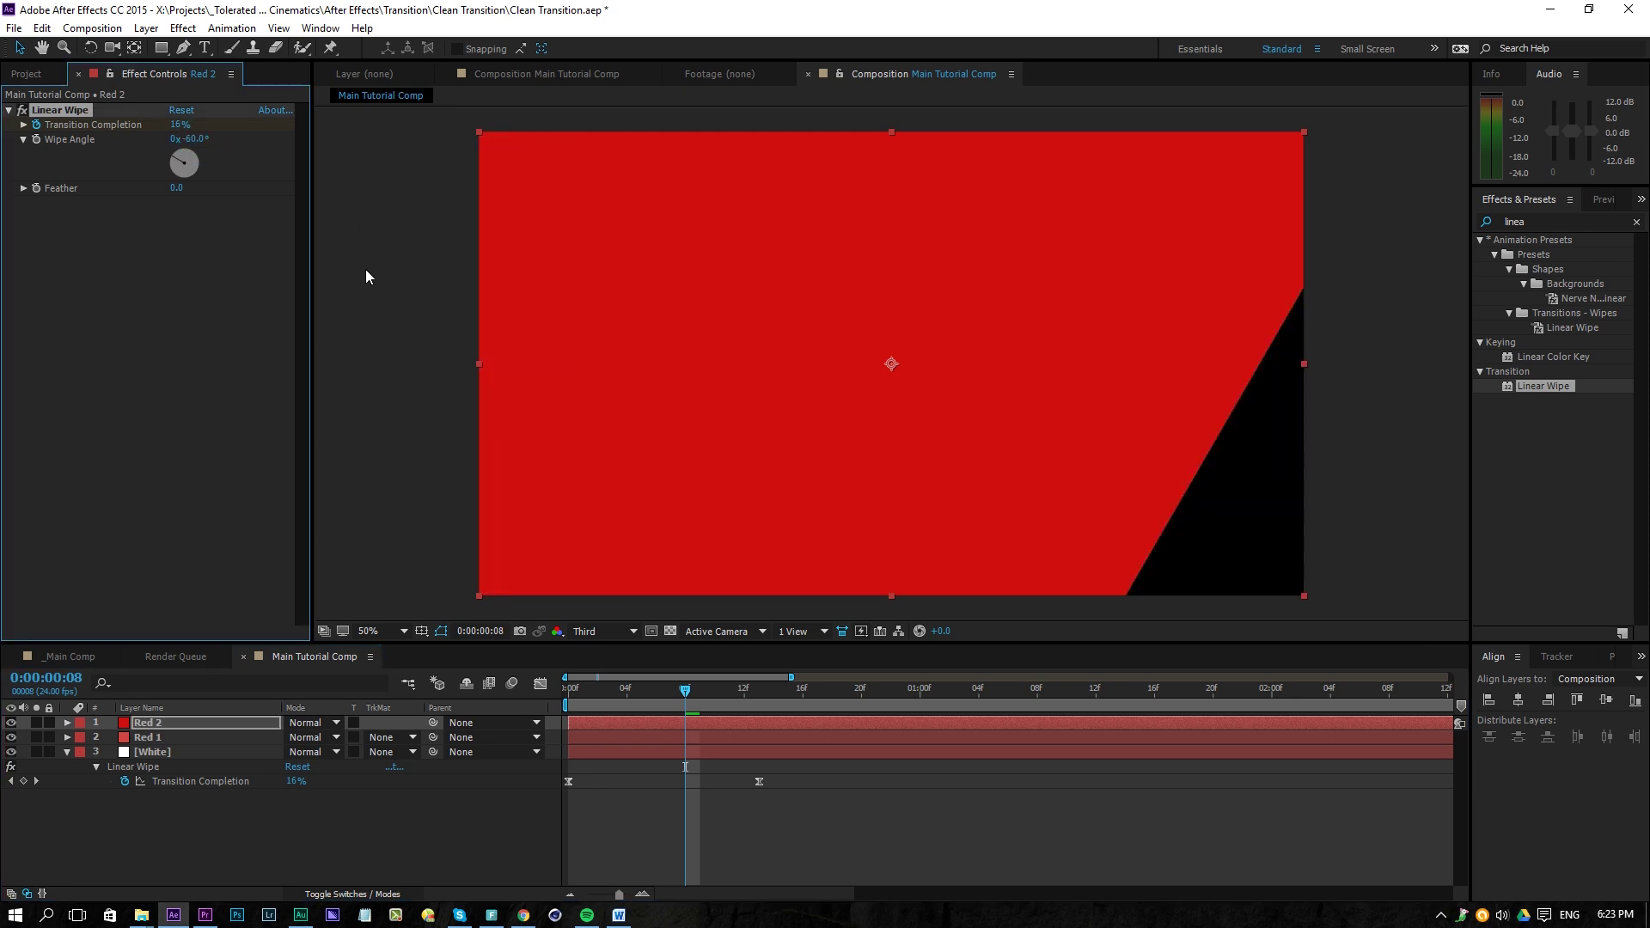
key("space")
left_click(634, 690)
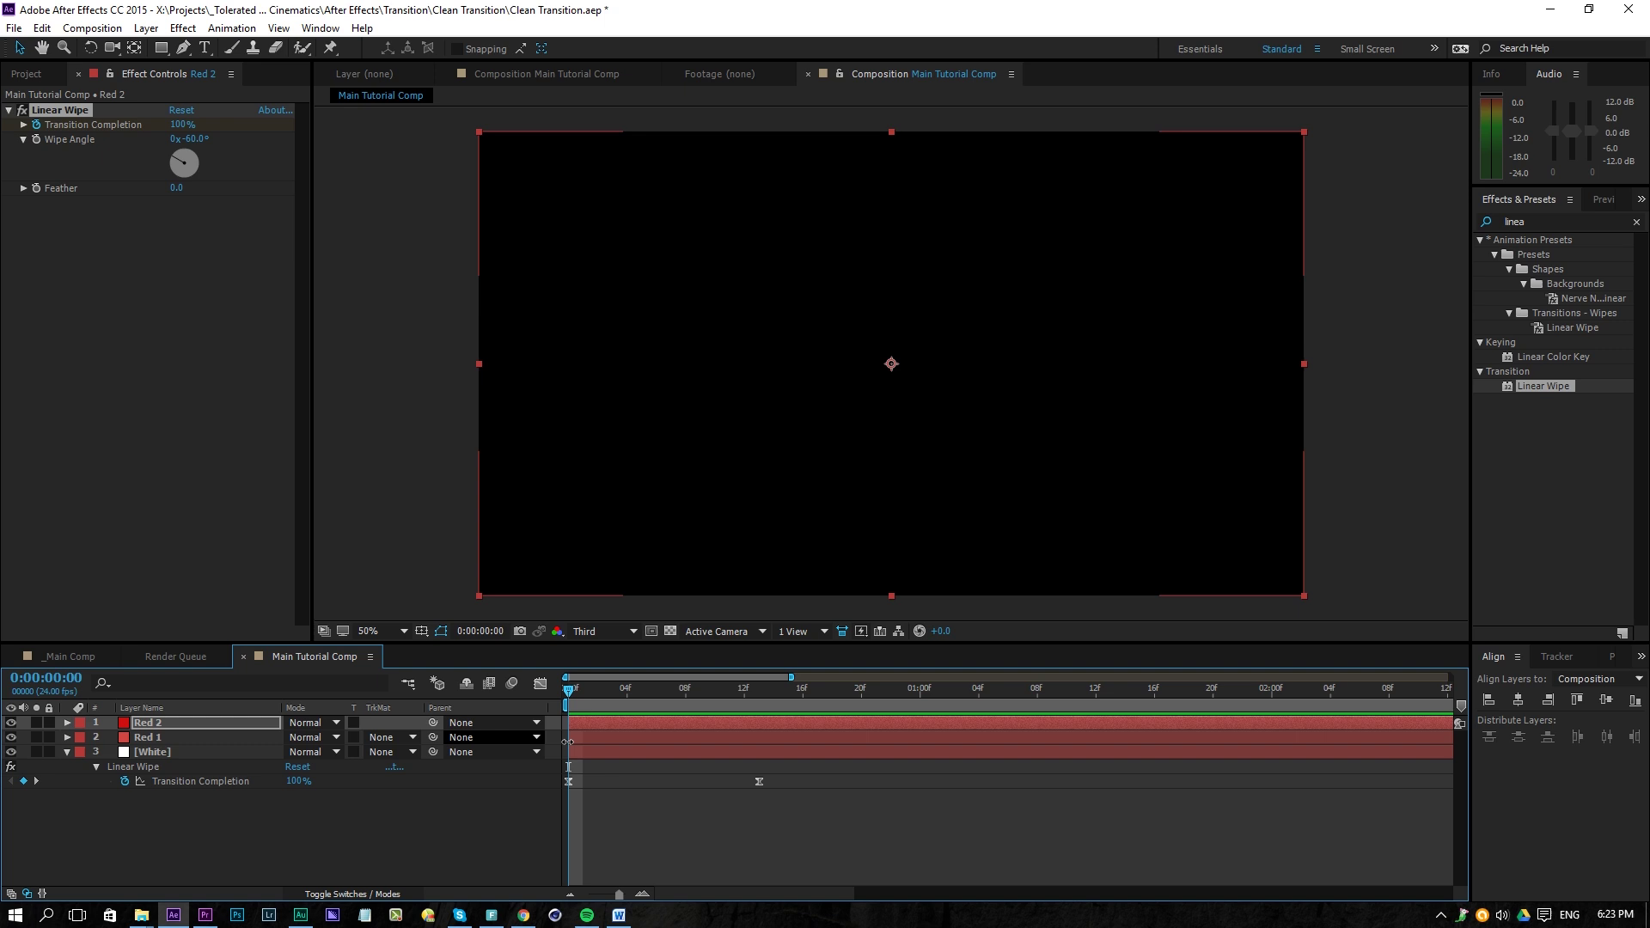
- Reveal Red 1 and Red 2 wipe keyframes, shift each pair later, then check frame 12
left_click(600, 739)
left_click(605, 721, "shift")
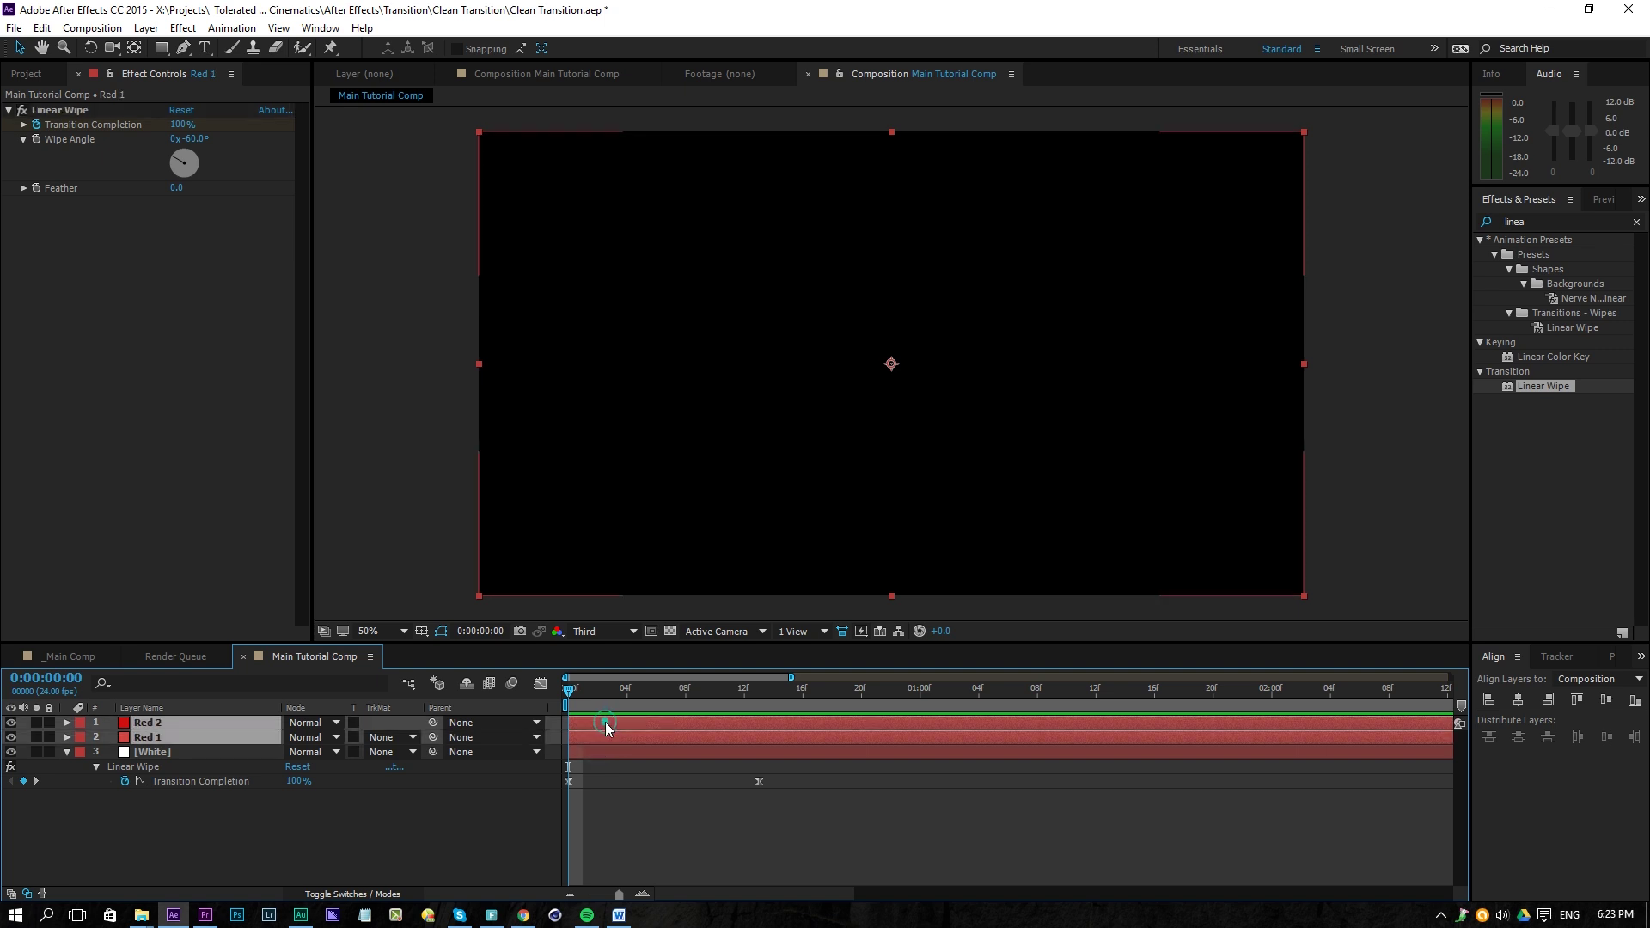
key("u")
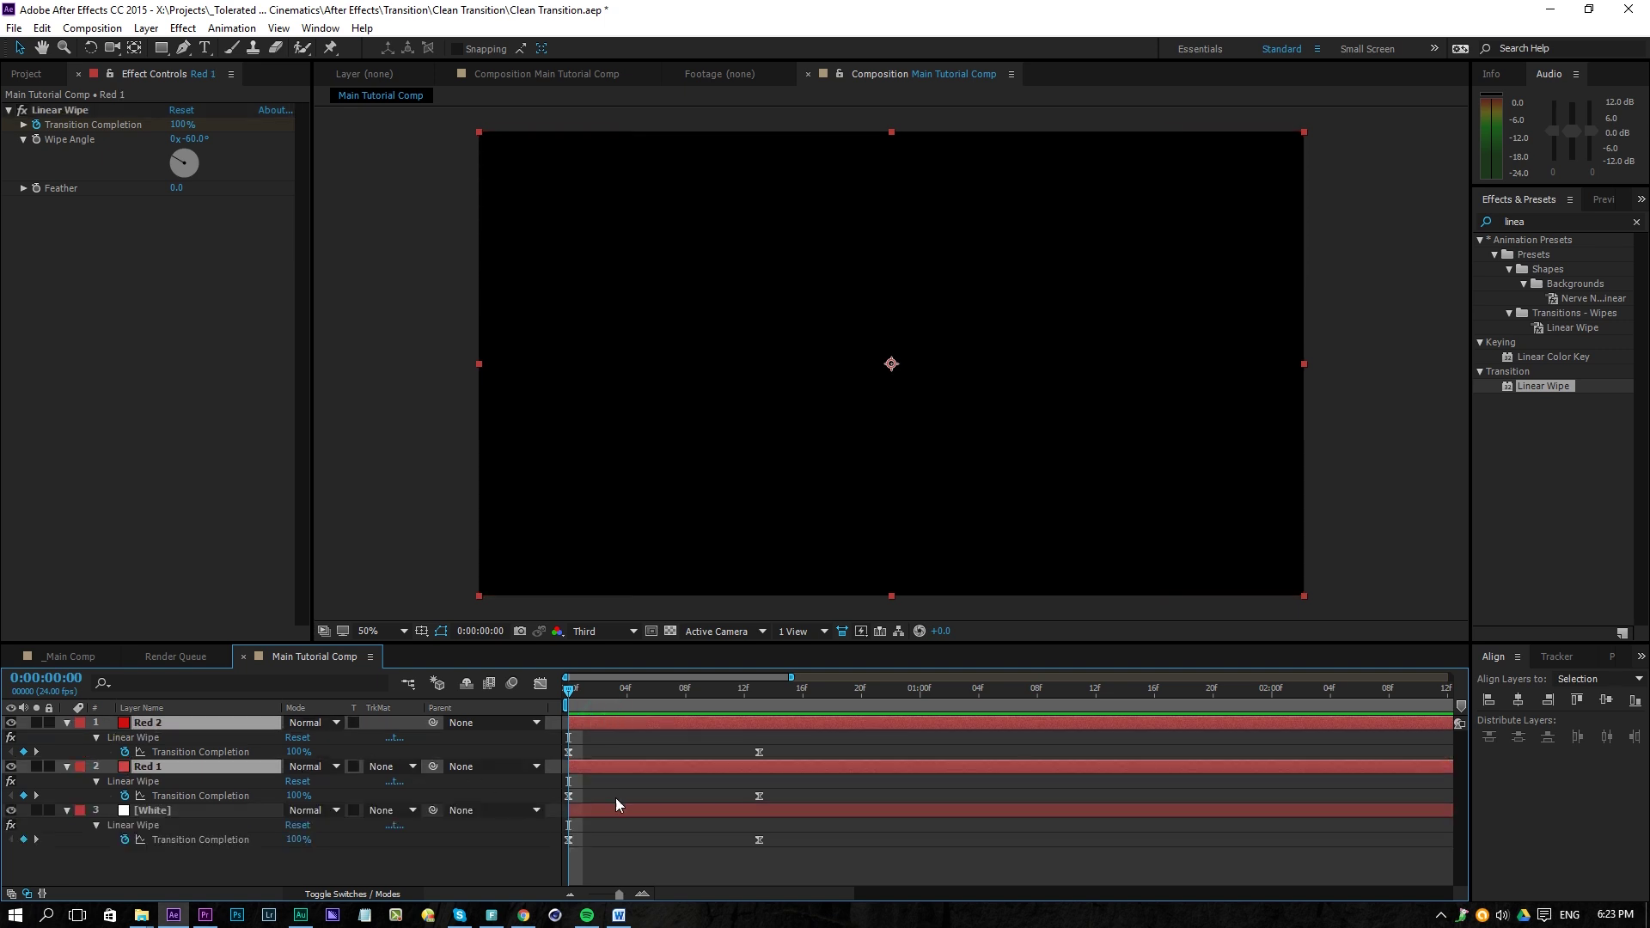
left_click(656, 843)
left_click_drag(812, 795, 611, 804)
left_click(635, 782)
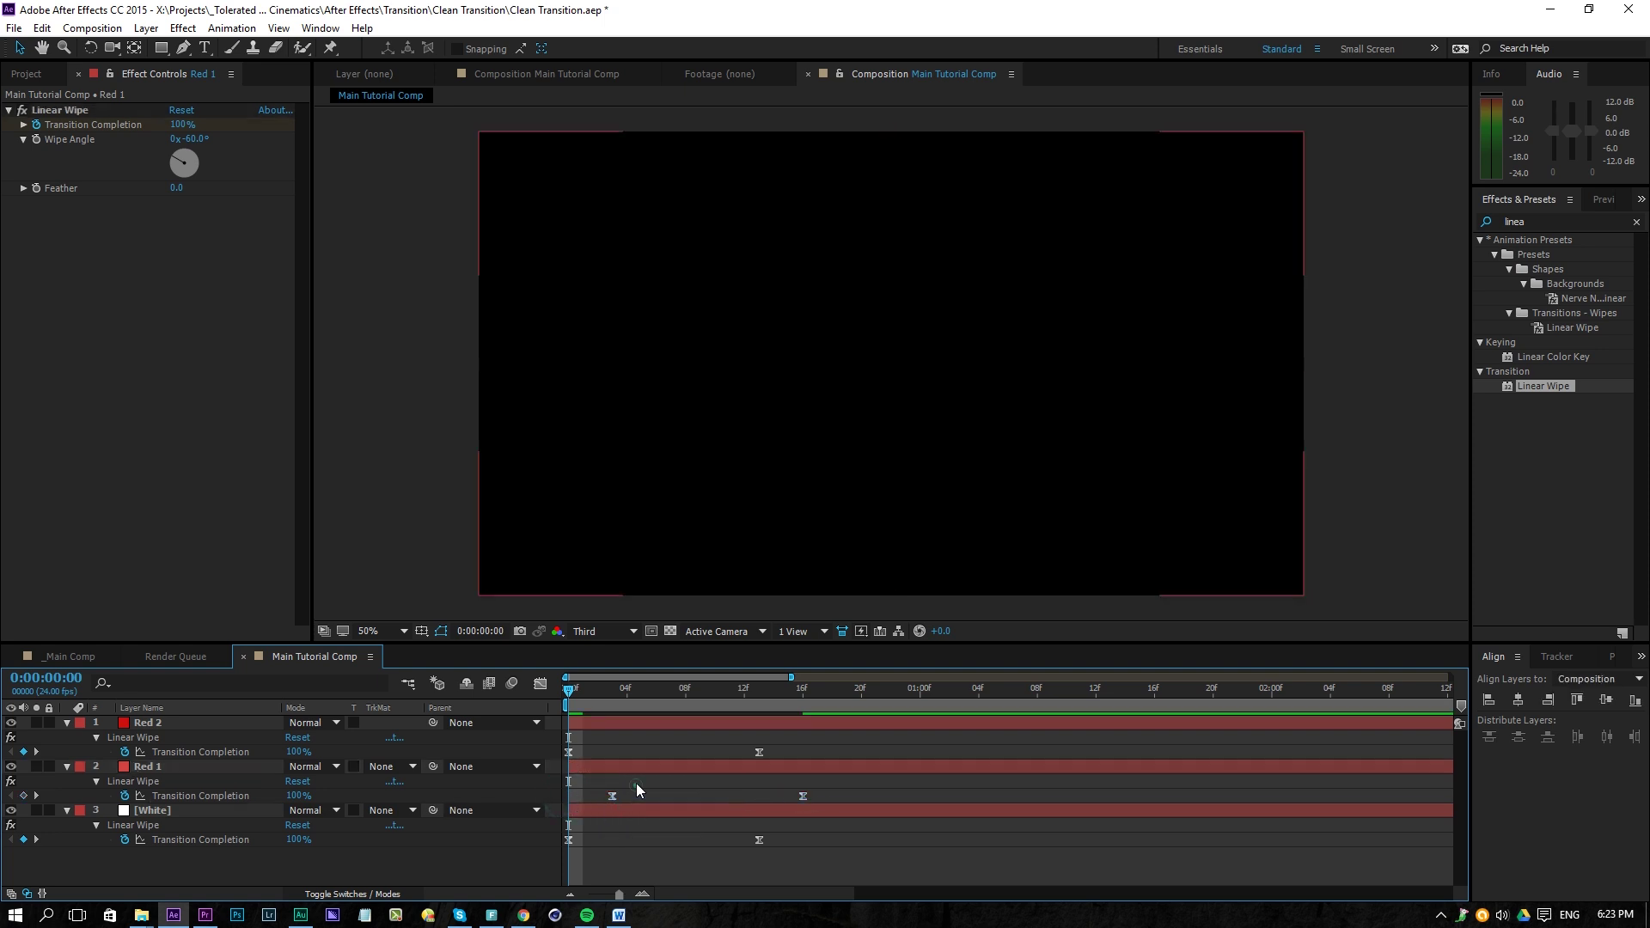
left_click_drag(799, 737, 705, 759)
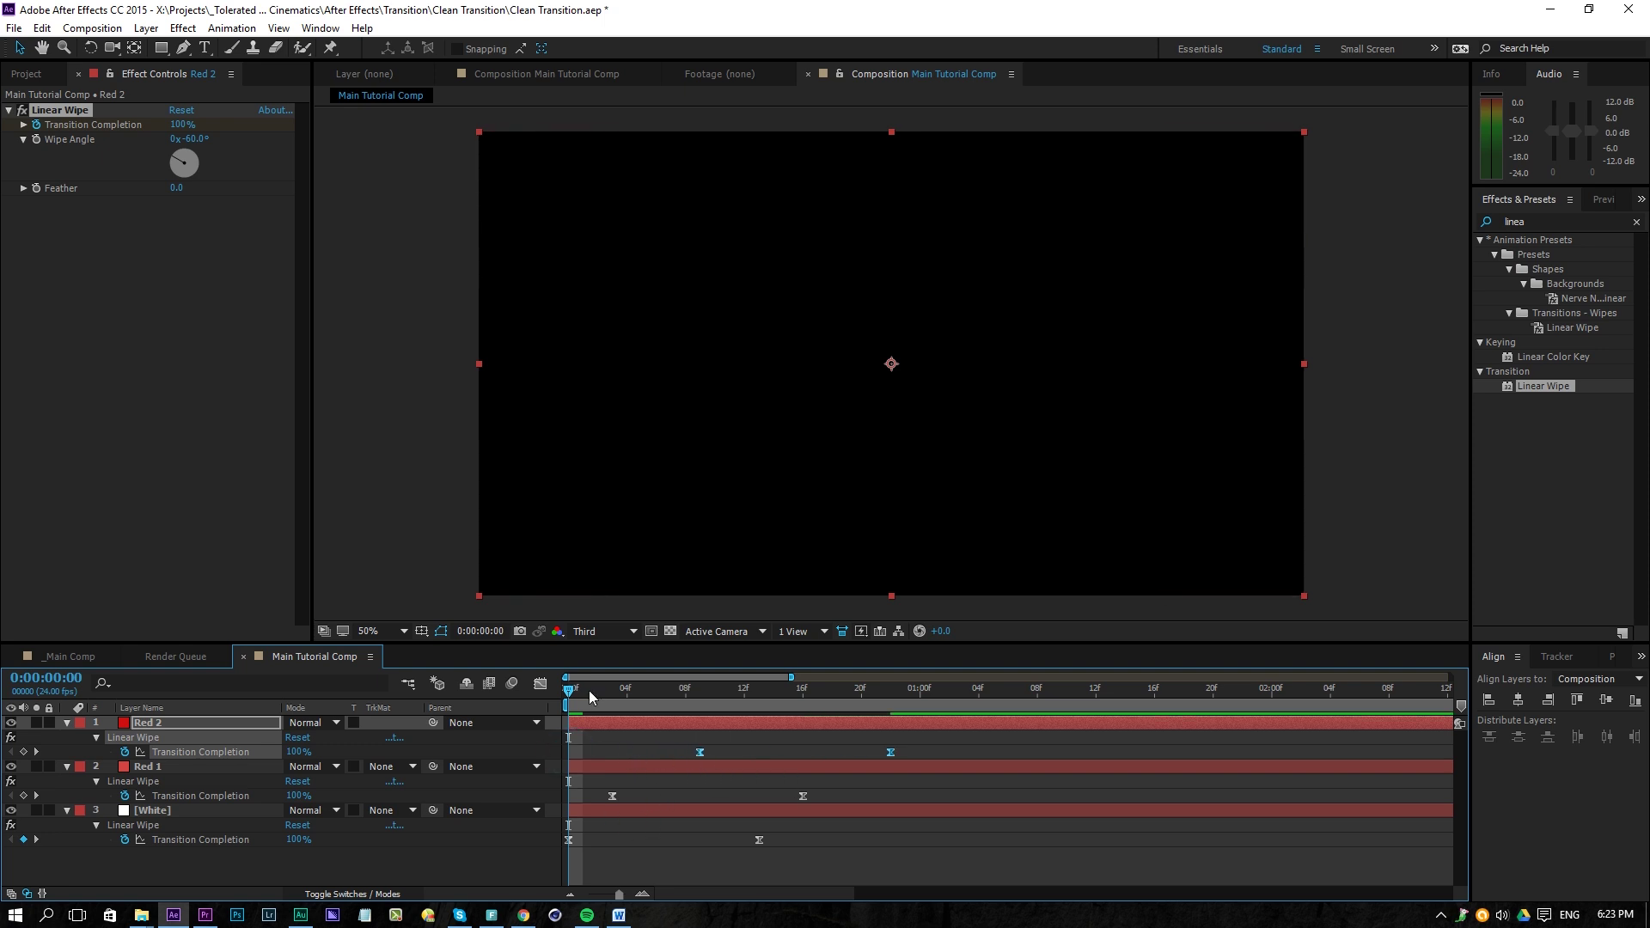
key("space")
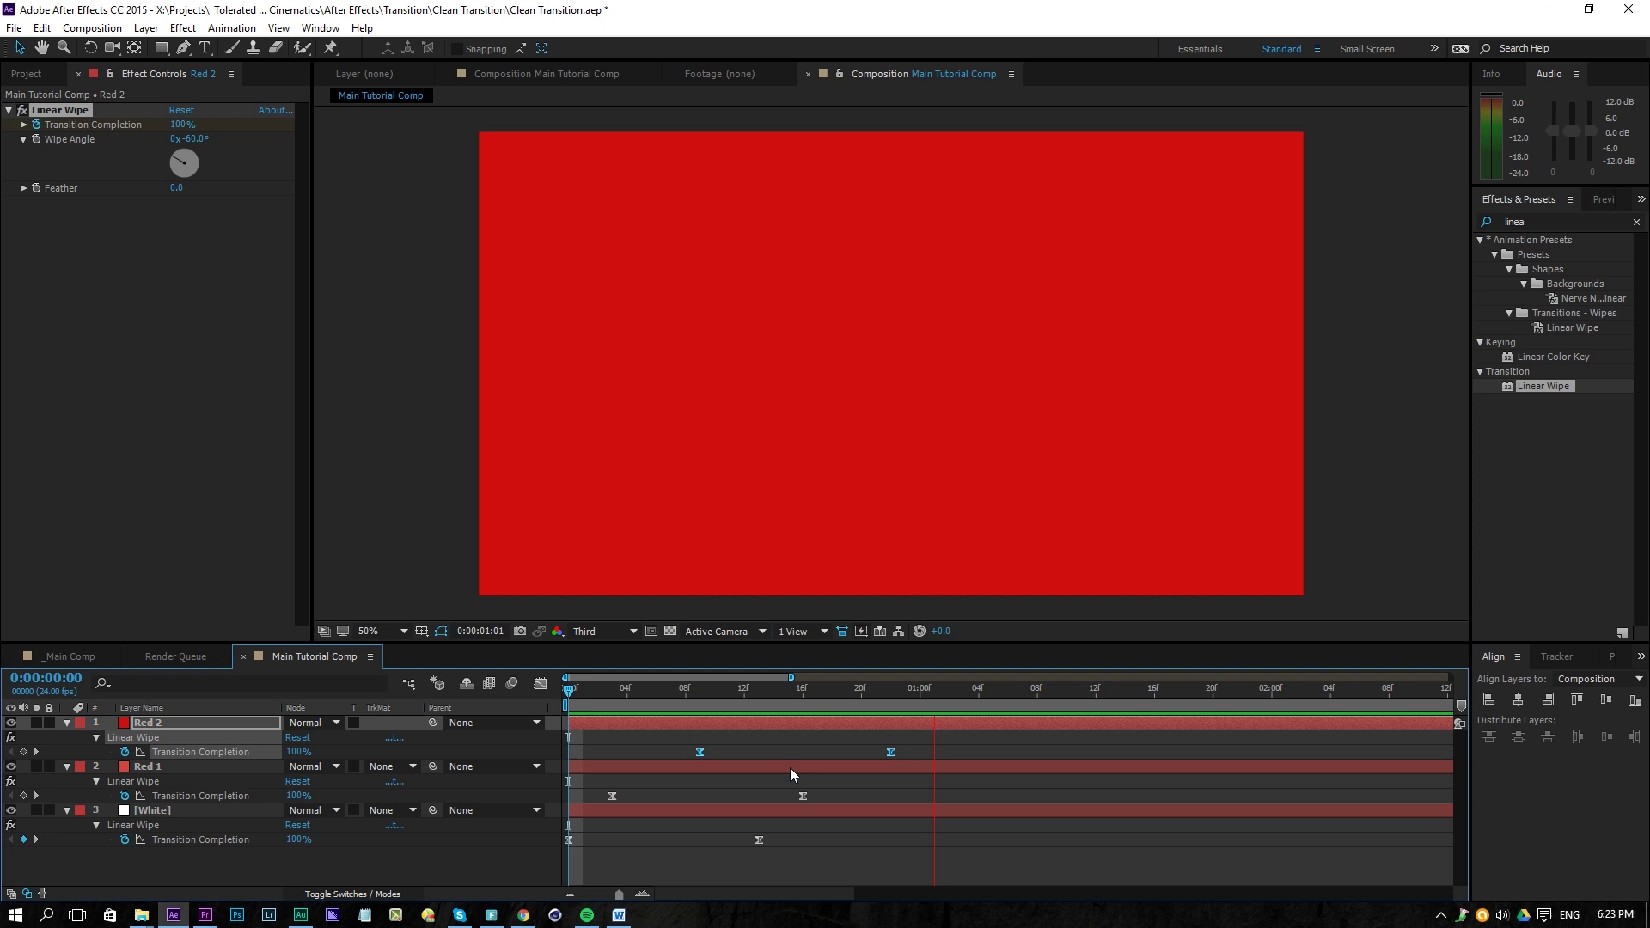
left_click_drag(668, 704, 643, 753)
- Enable motion blur on Red 2, Red 1 and White plus the comp switch, and preview
left_click(348, 893)
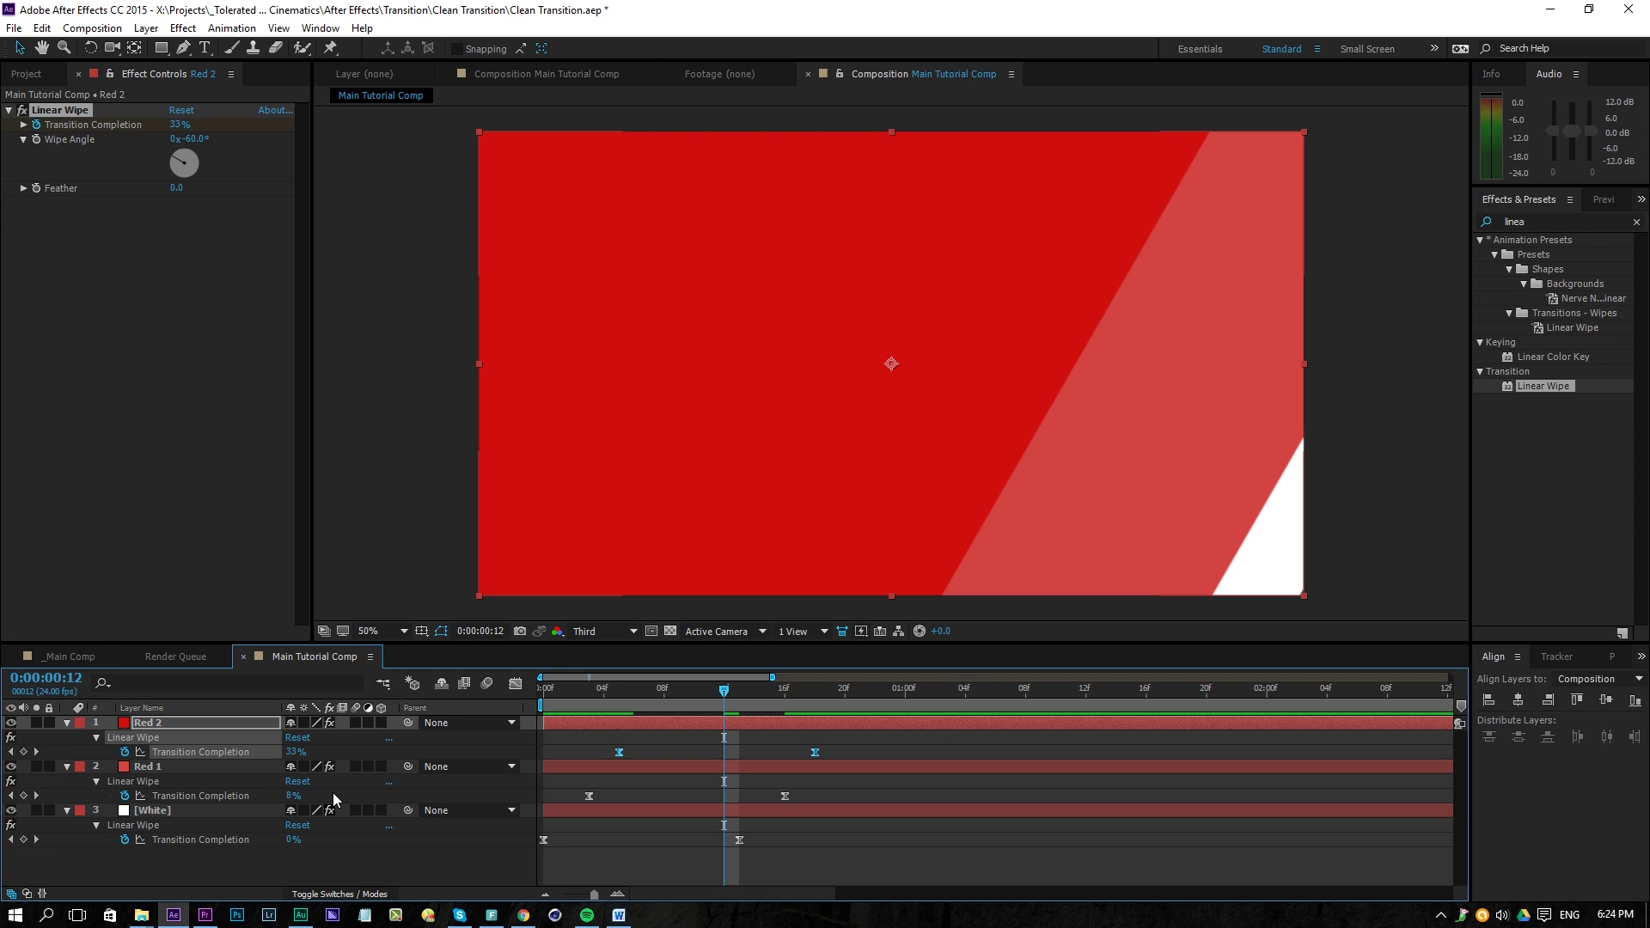
left_click(356, 722)
left_click(356, 767)
left_click(356, 810)
left_click(487, 683)
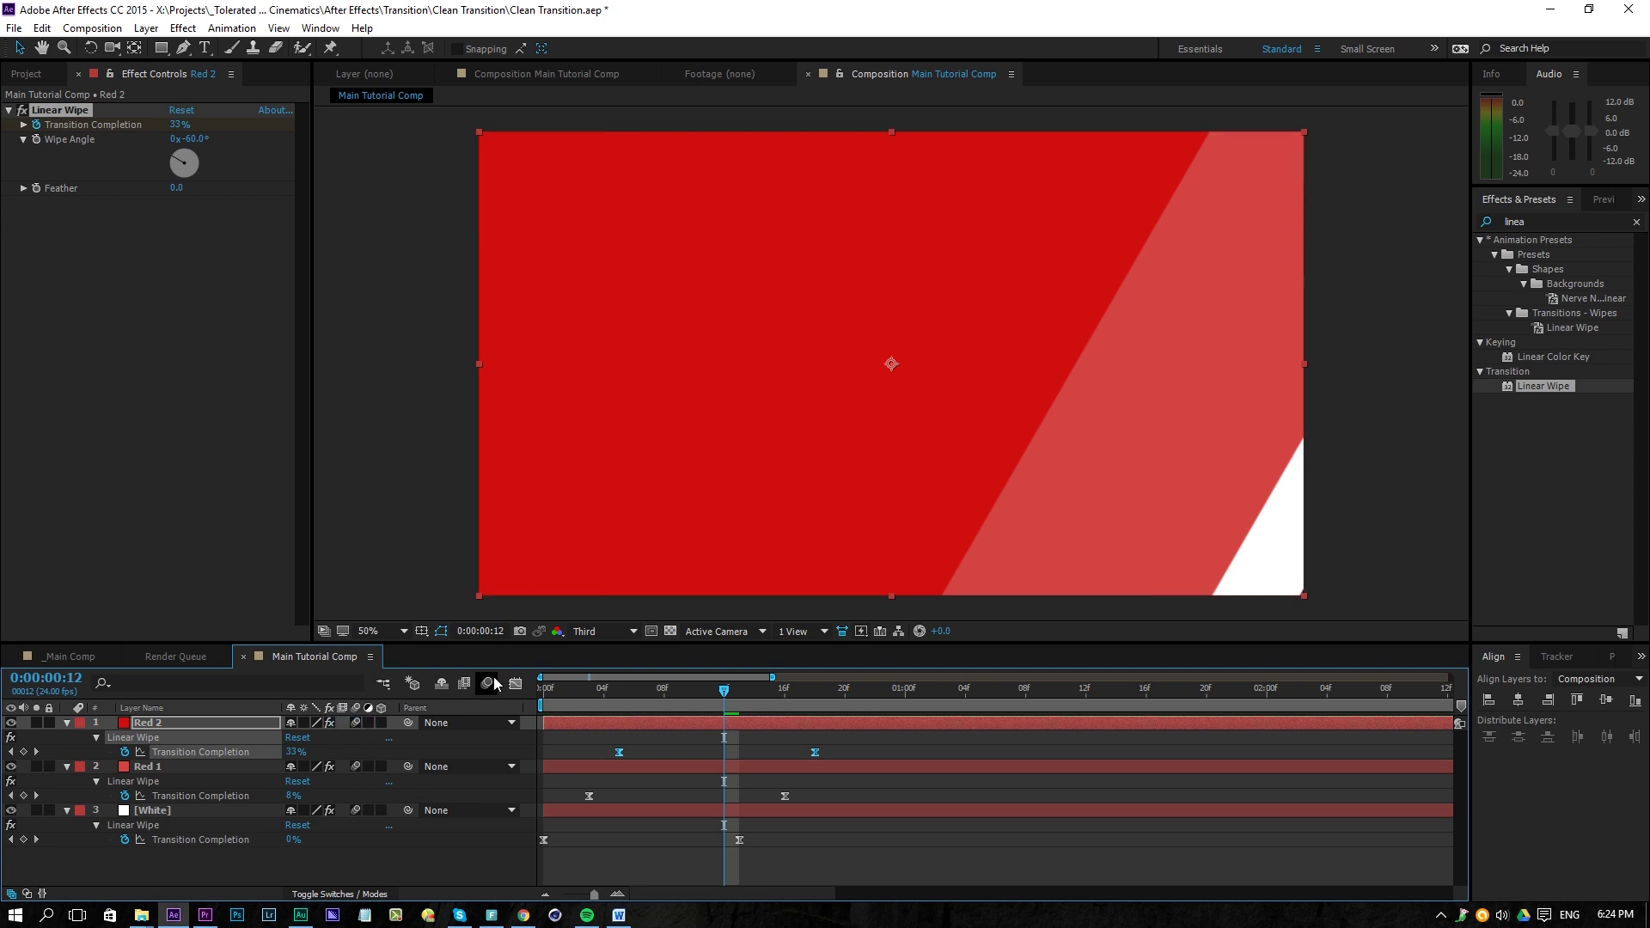
key("space")
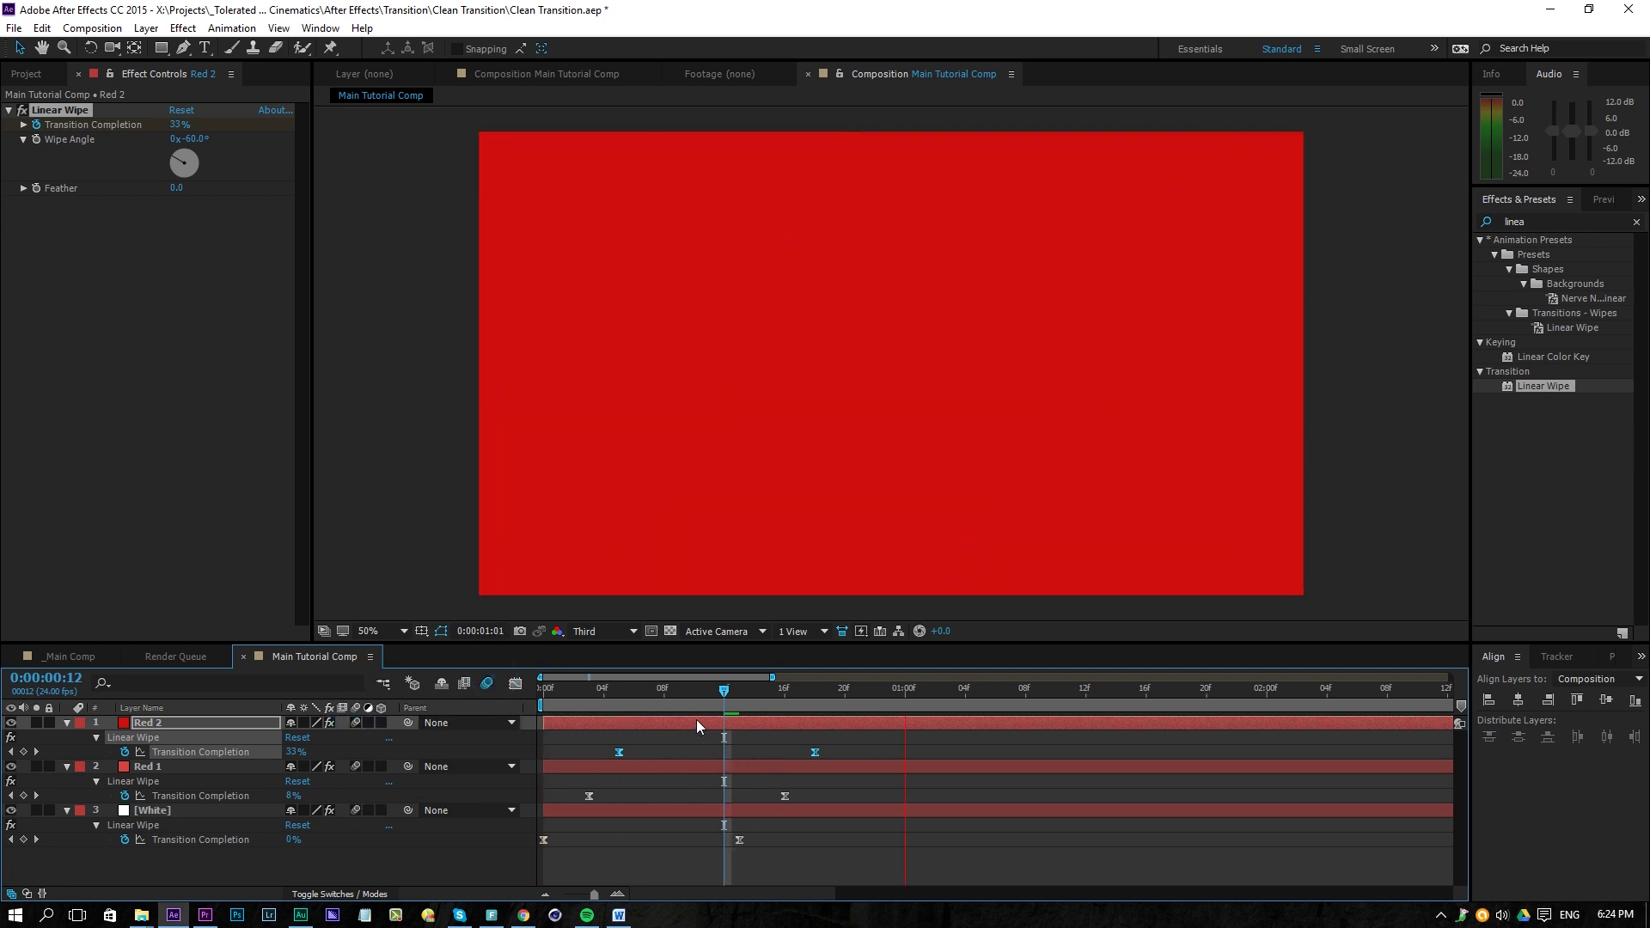
left_click_drag(724, 690, 650, 689)
left_click(358, 722)
key("space")
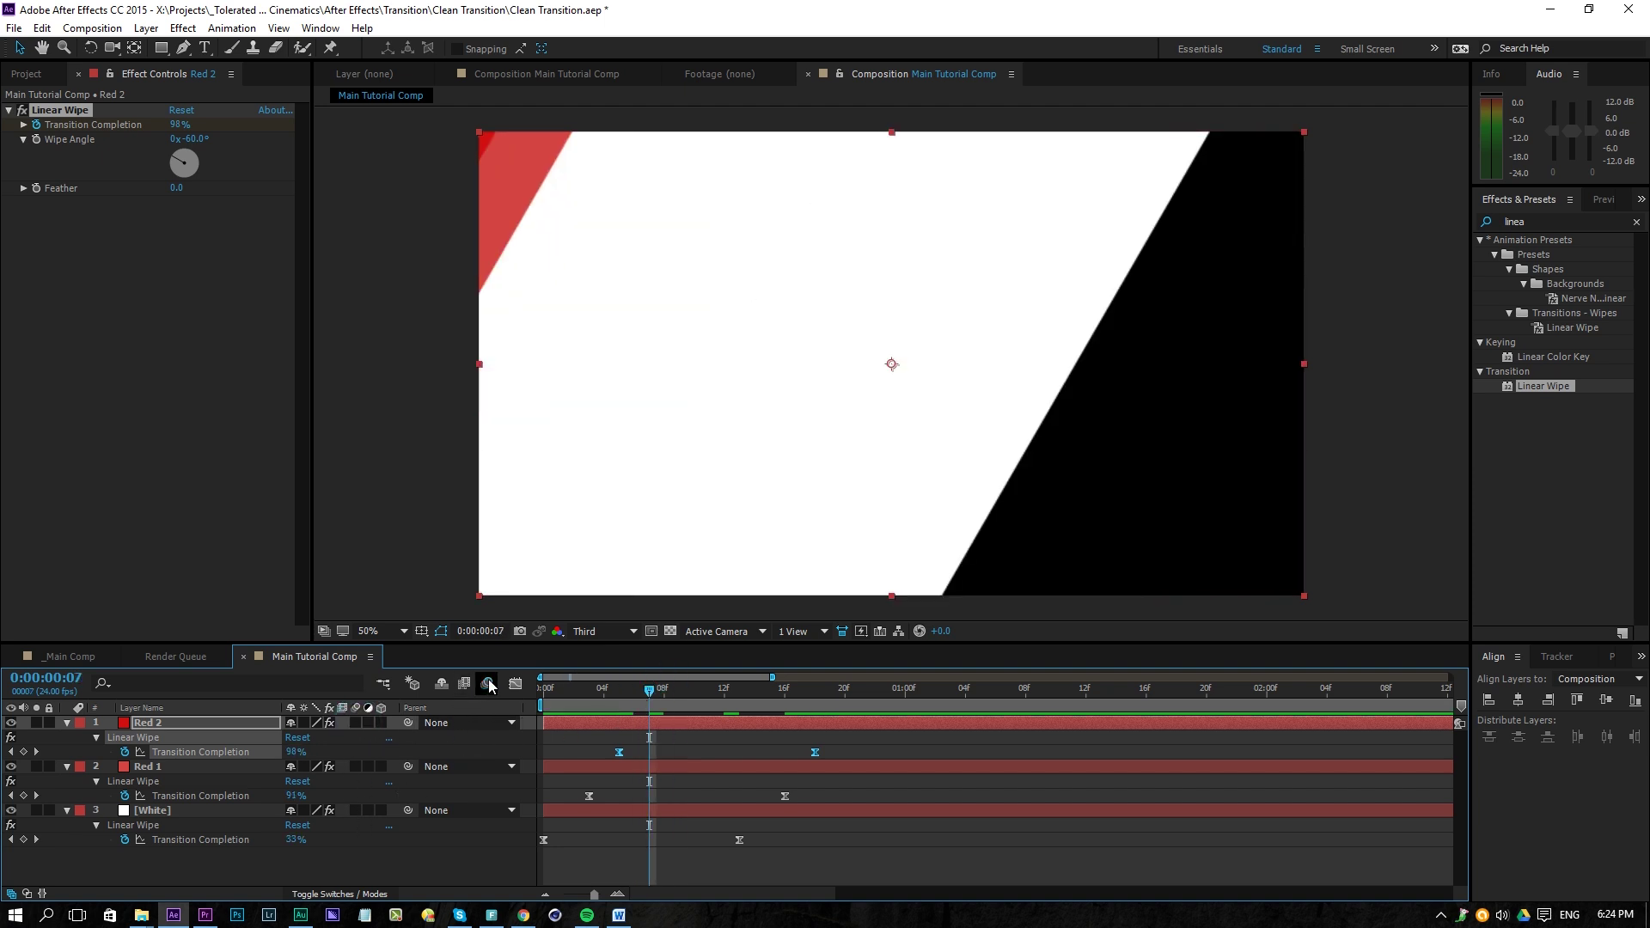
left_click(578, 696)
- Shift Red 2's wipe keyframes about 3 frames later and nudge Red 1's slightly earlier
left_click_drag(619, 752, 672, 767)
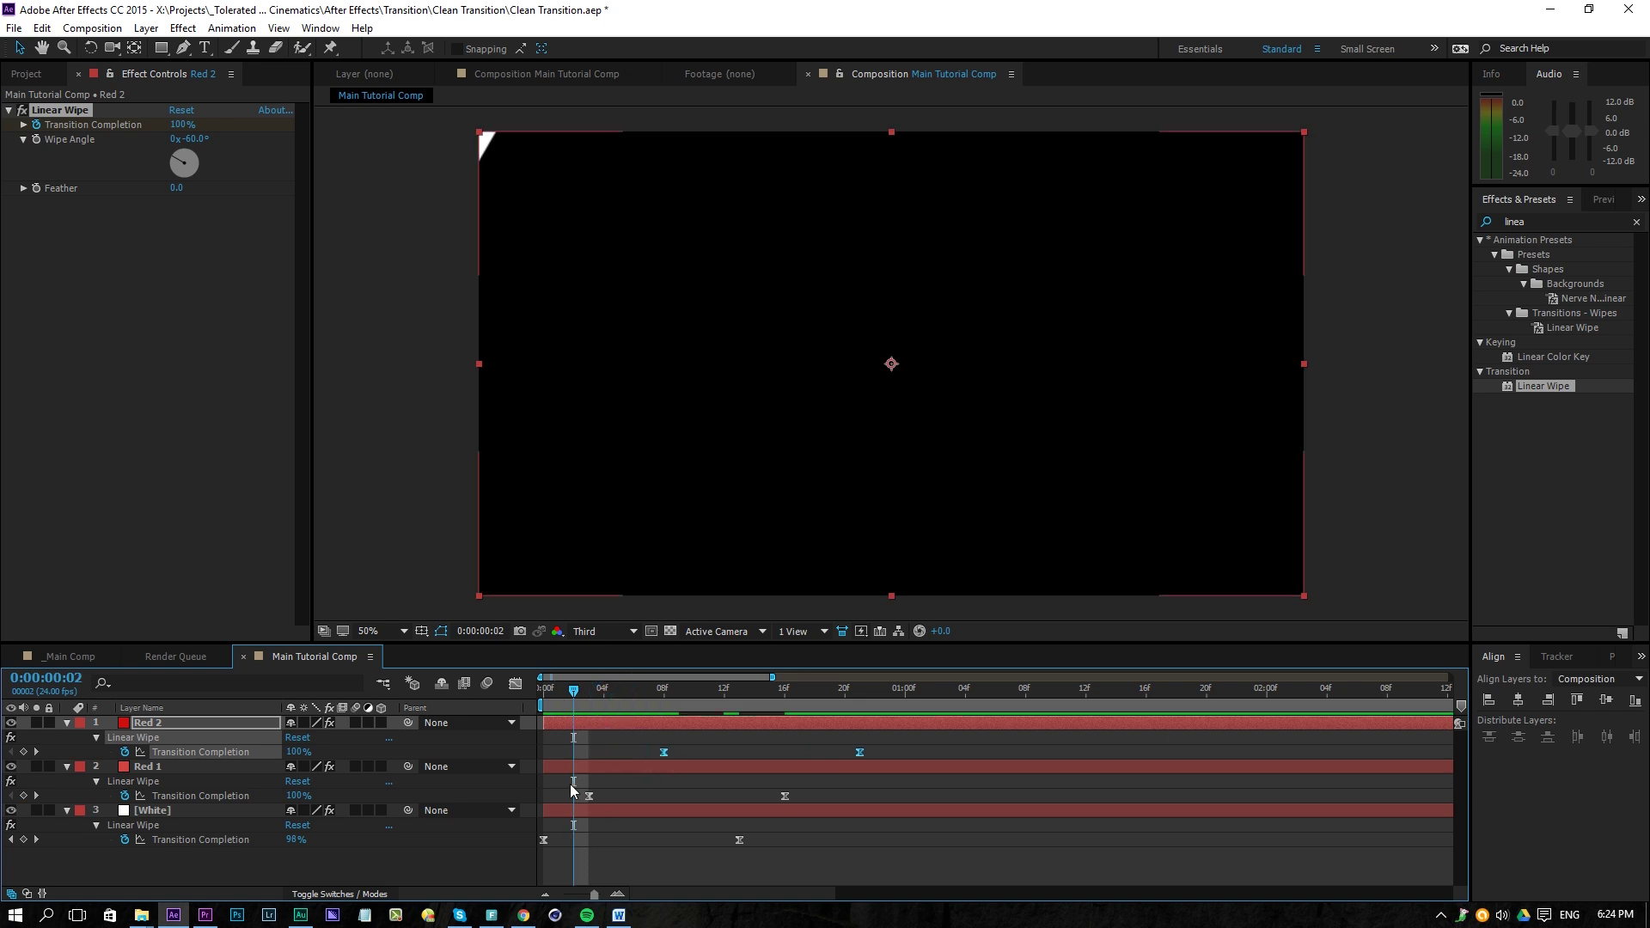
mouse_move(571, 791)
left_mouse_down()
mouse_move(811, 795)
mouse_move(568, 808)
mouse_move(574, 795)
left_mouse_up()
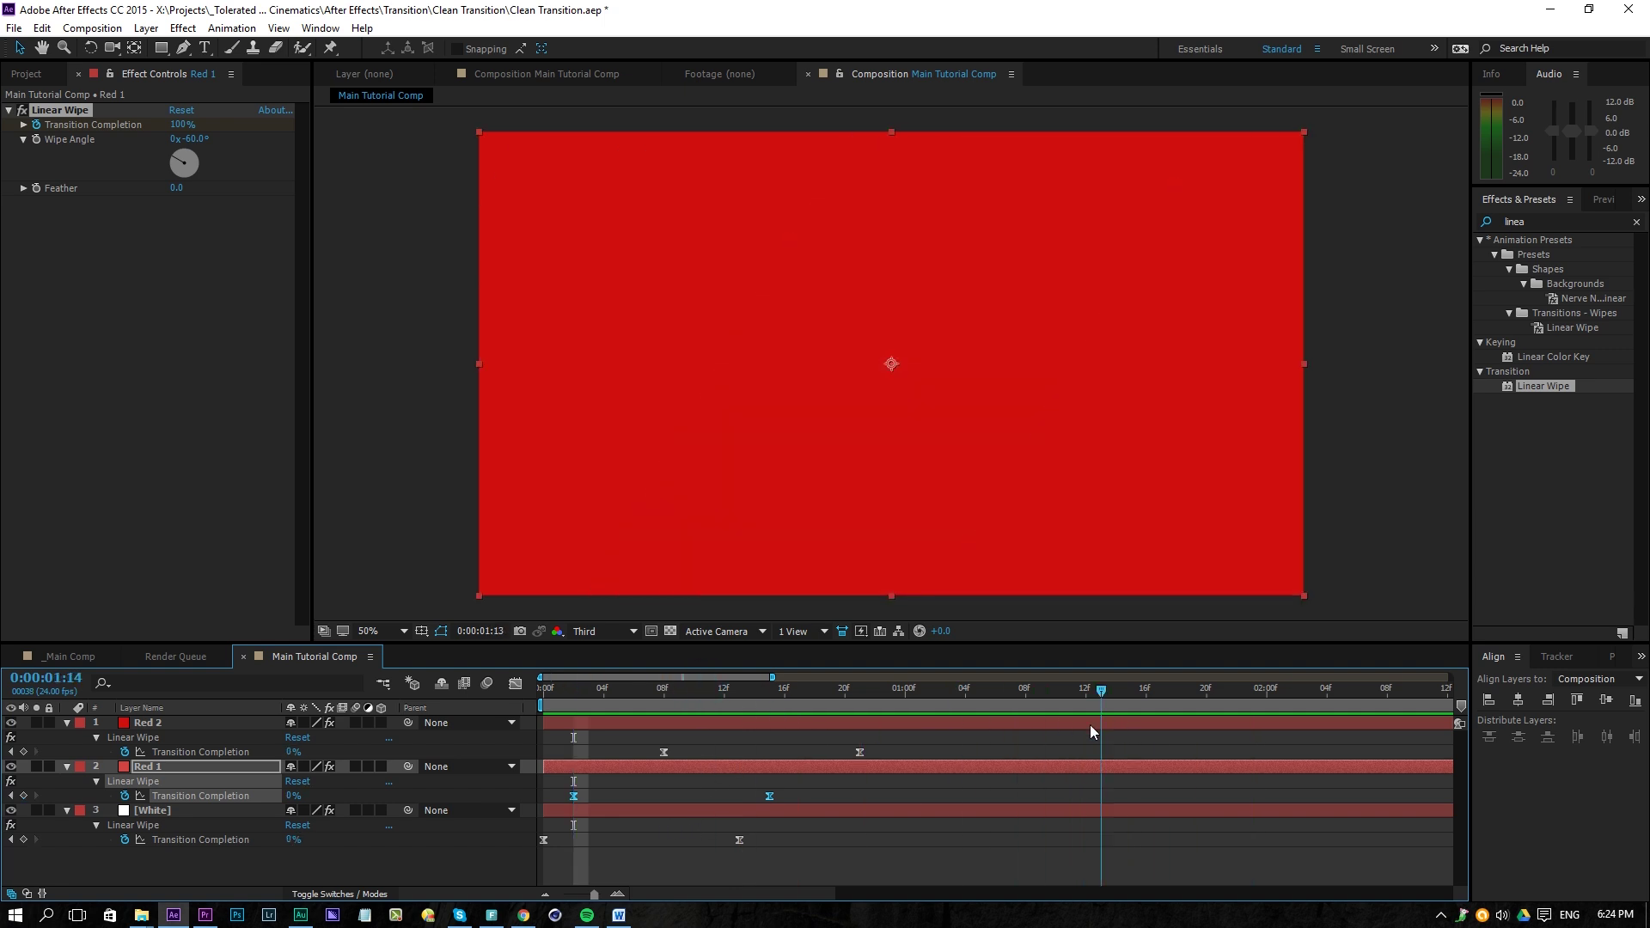
left_click(1113, 688)
left_click(545, 894)
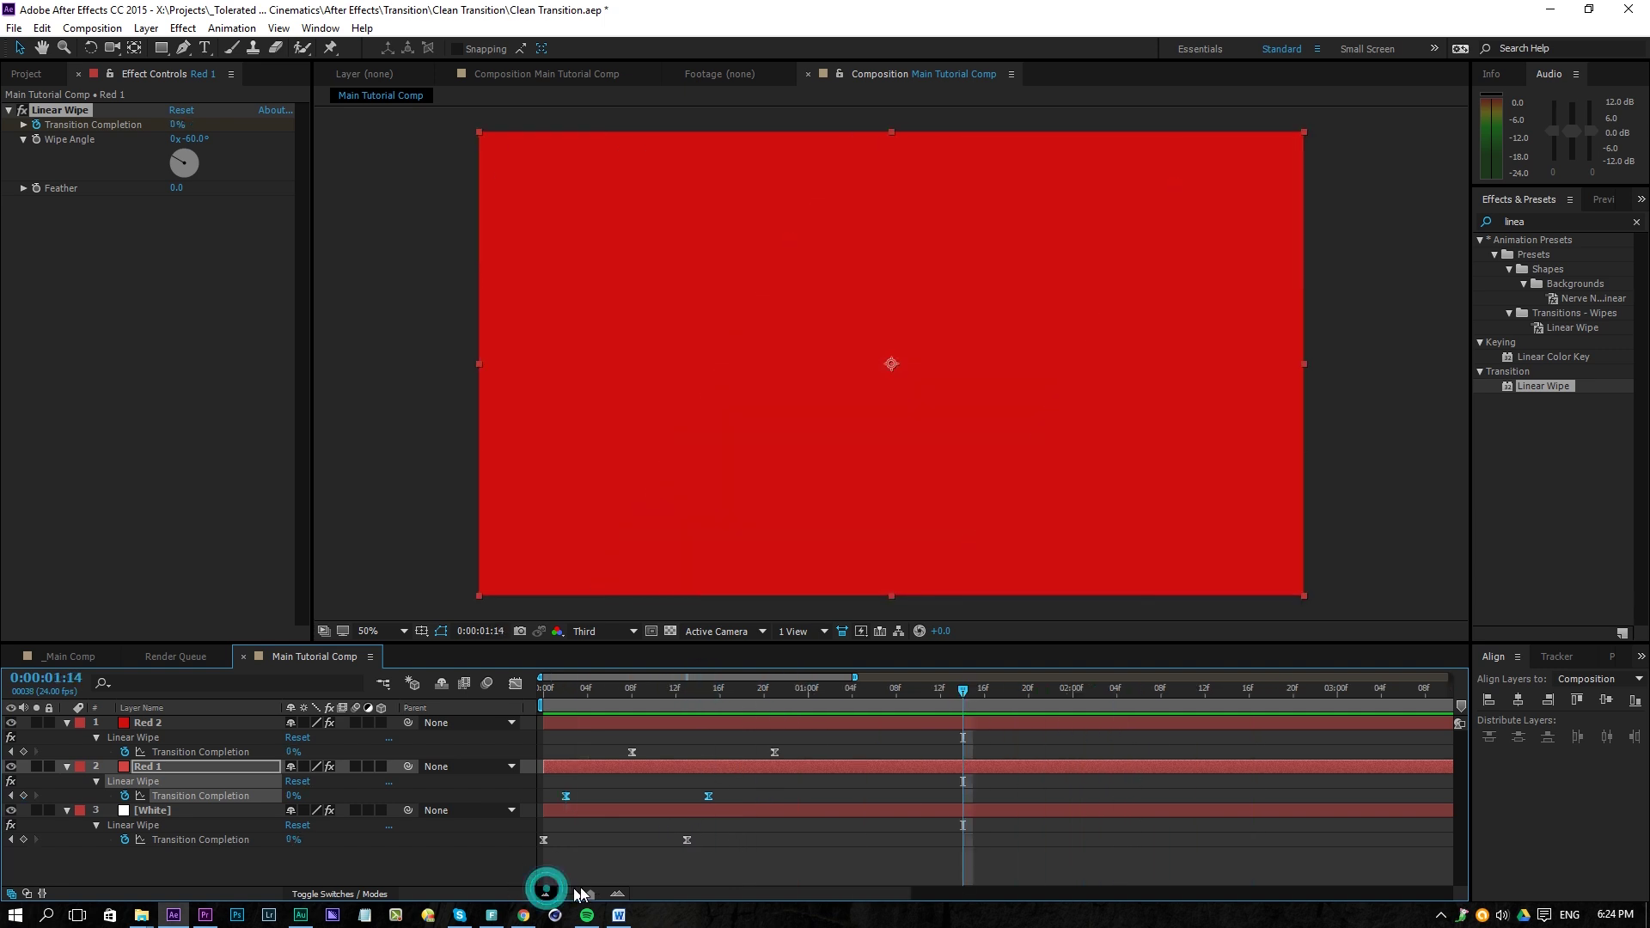
- Pre-compose Red 2 with its wipe into a nested composition named 'Text'
left_click(692, 725)
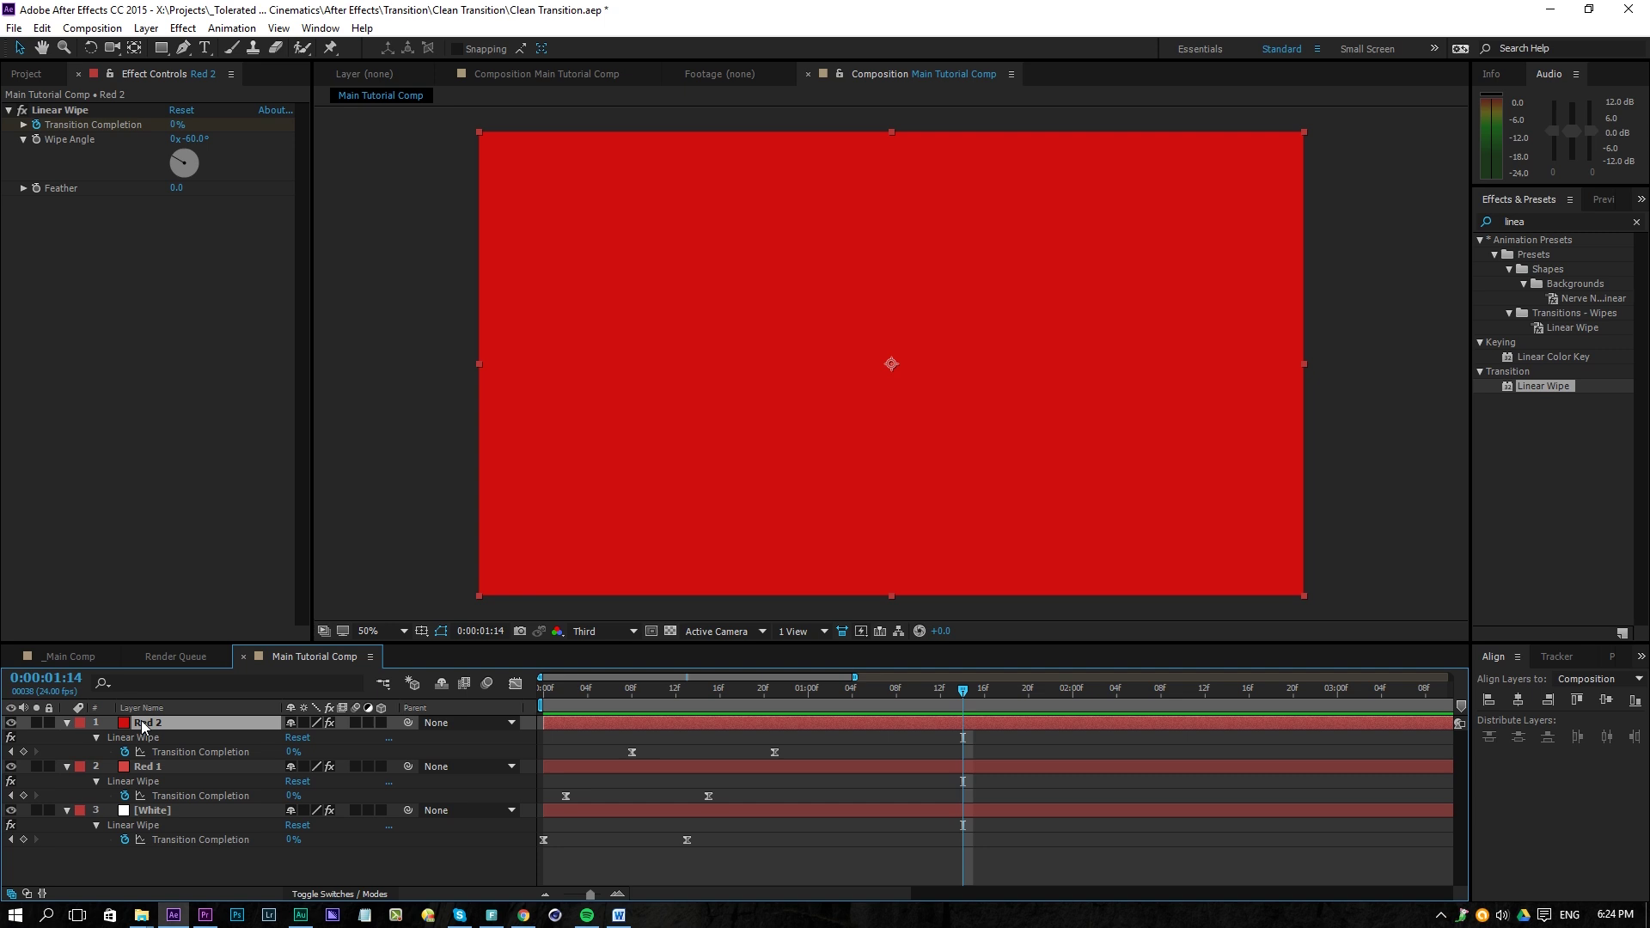
left_click(160, 30)
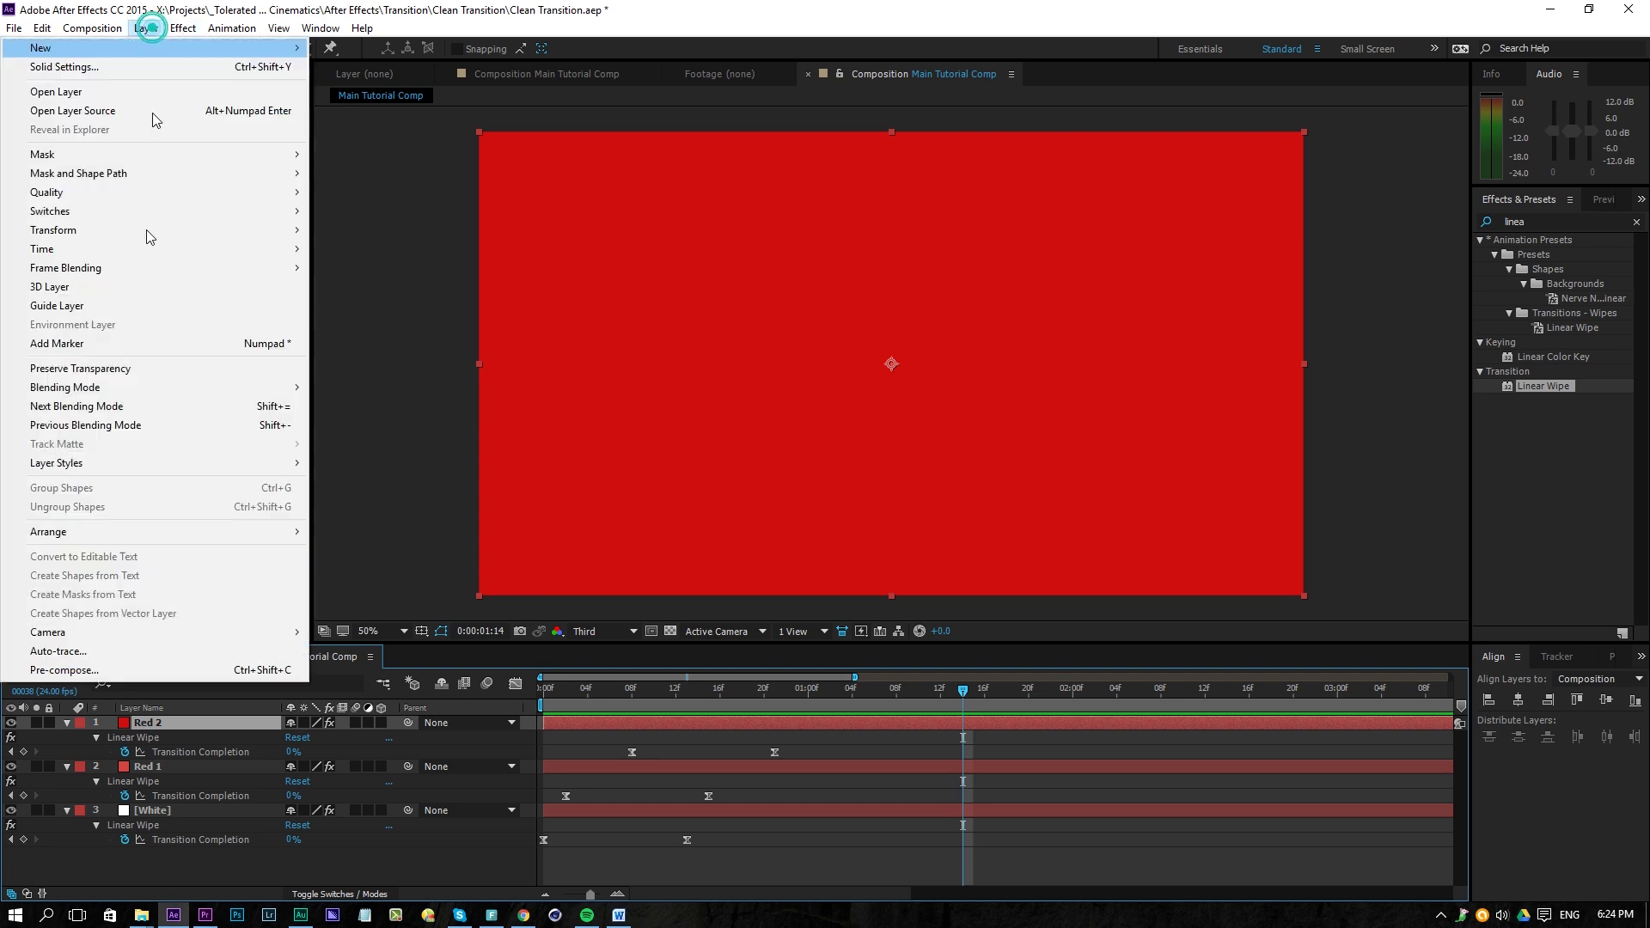
left_click(82, 672)
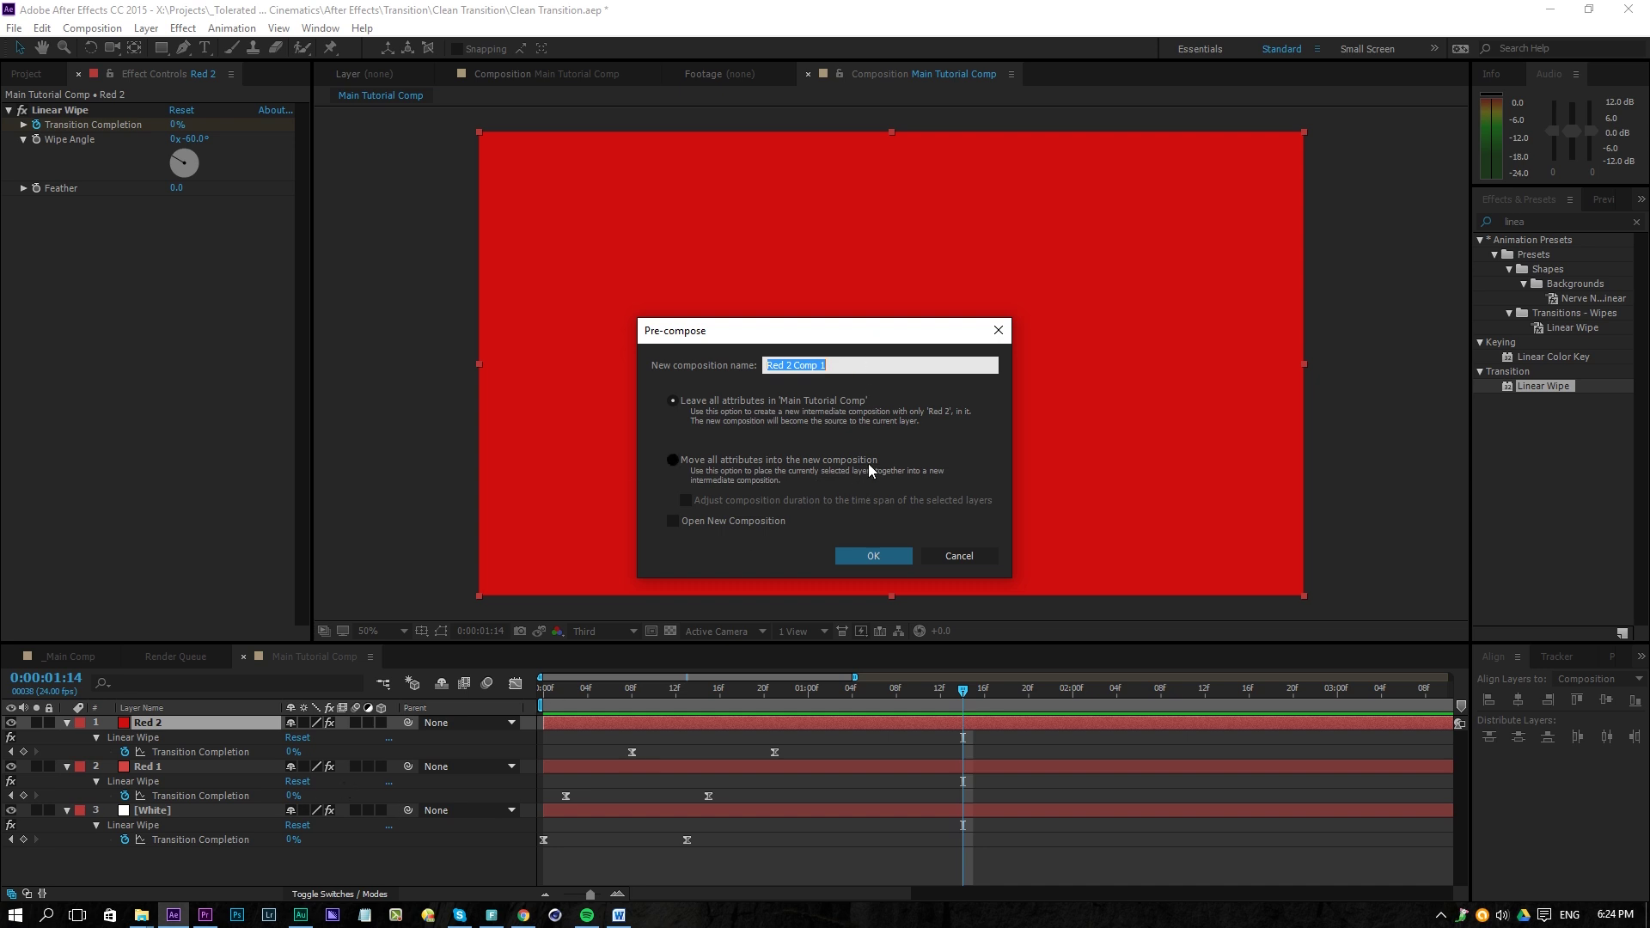
type("xt")
key("Return")
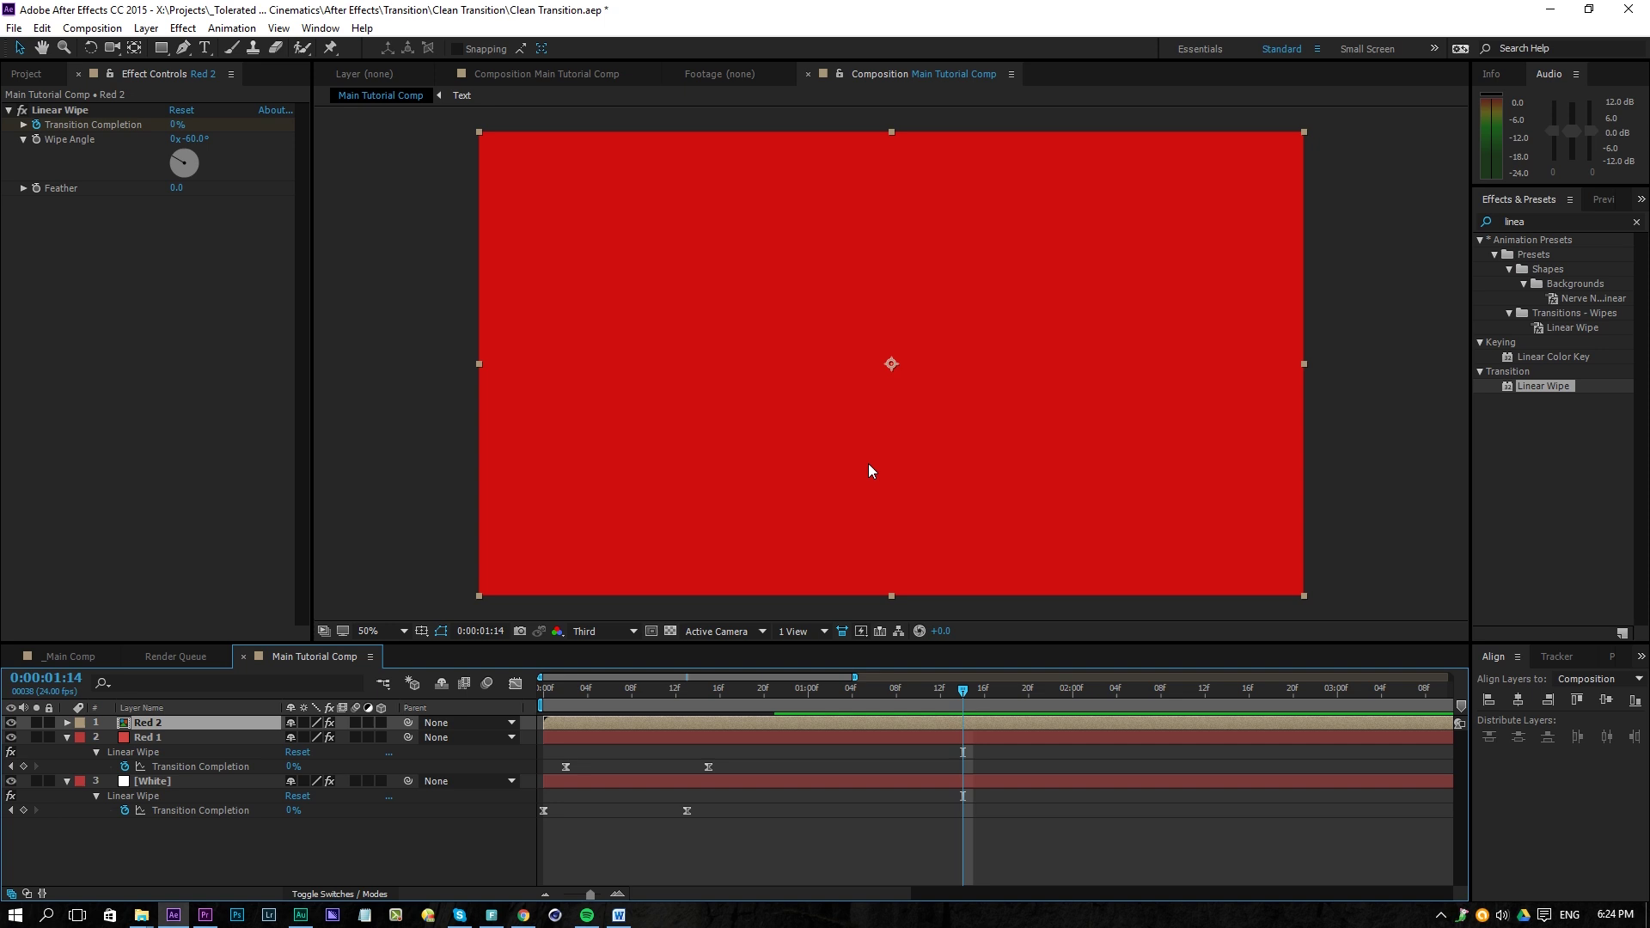
- Inside the Text precomp, create a new text layer reading 'subscribe!'
double_click(858, 723)
left_click(761, 721)
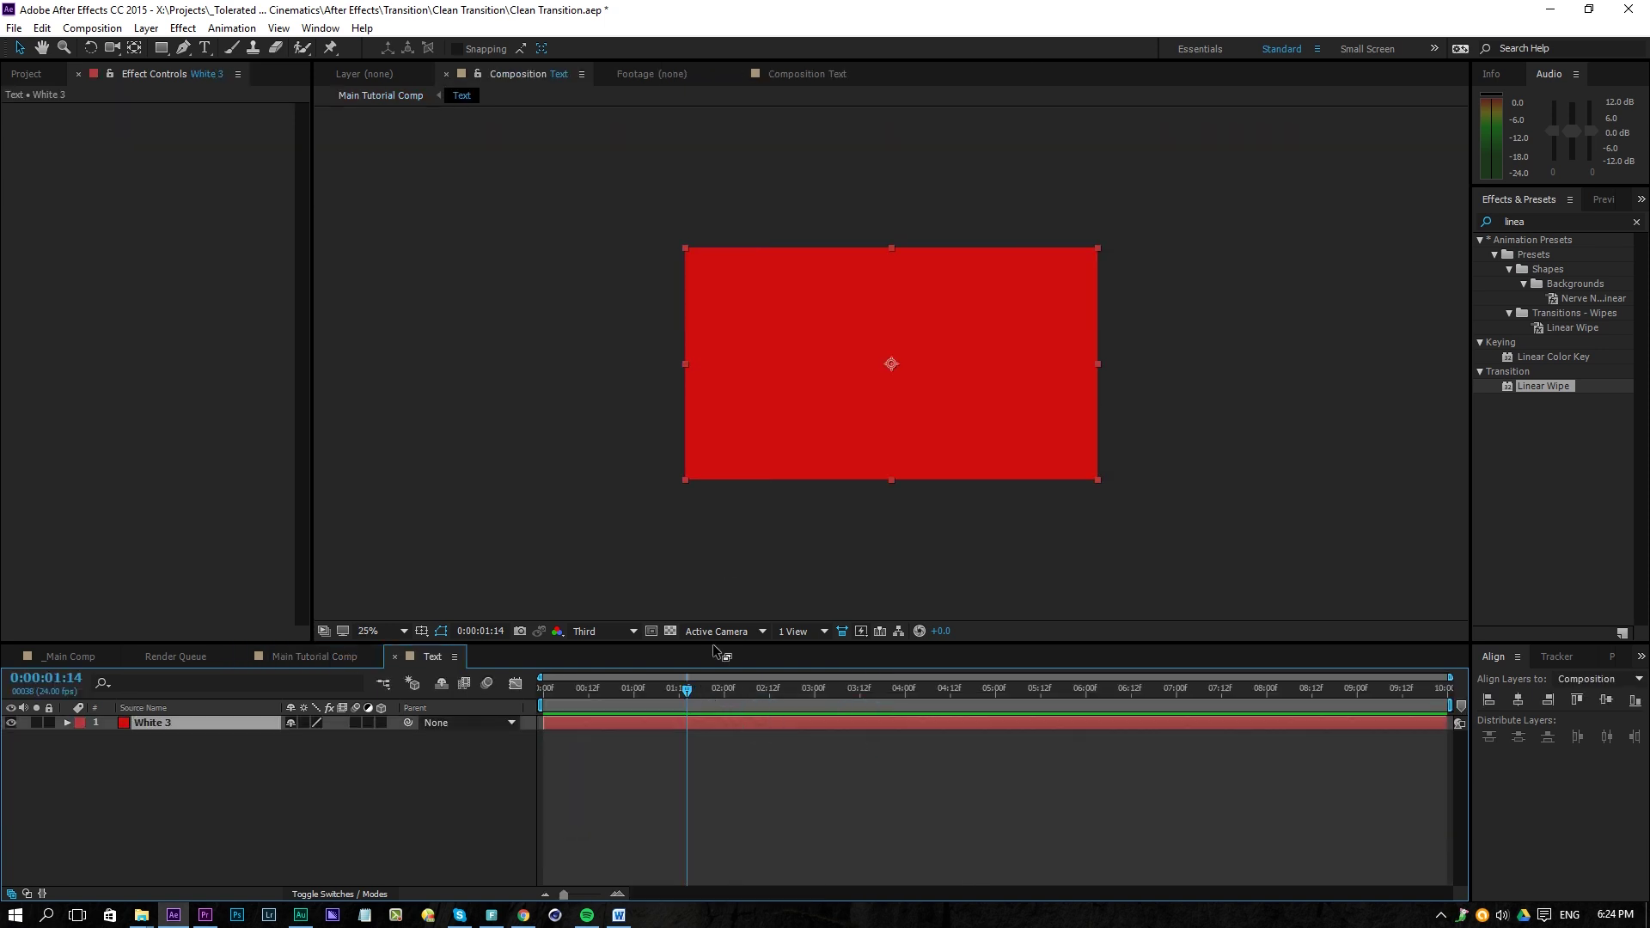
left_click(205, 48)
left_click(808, 351)
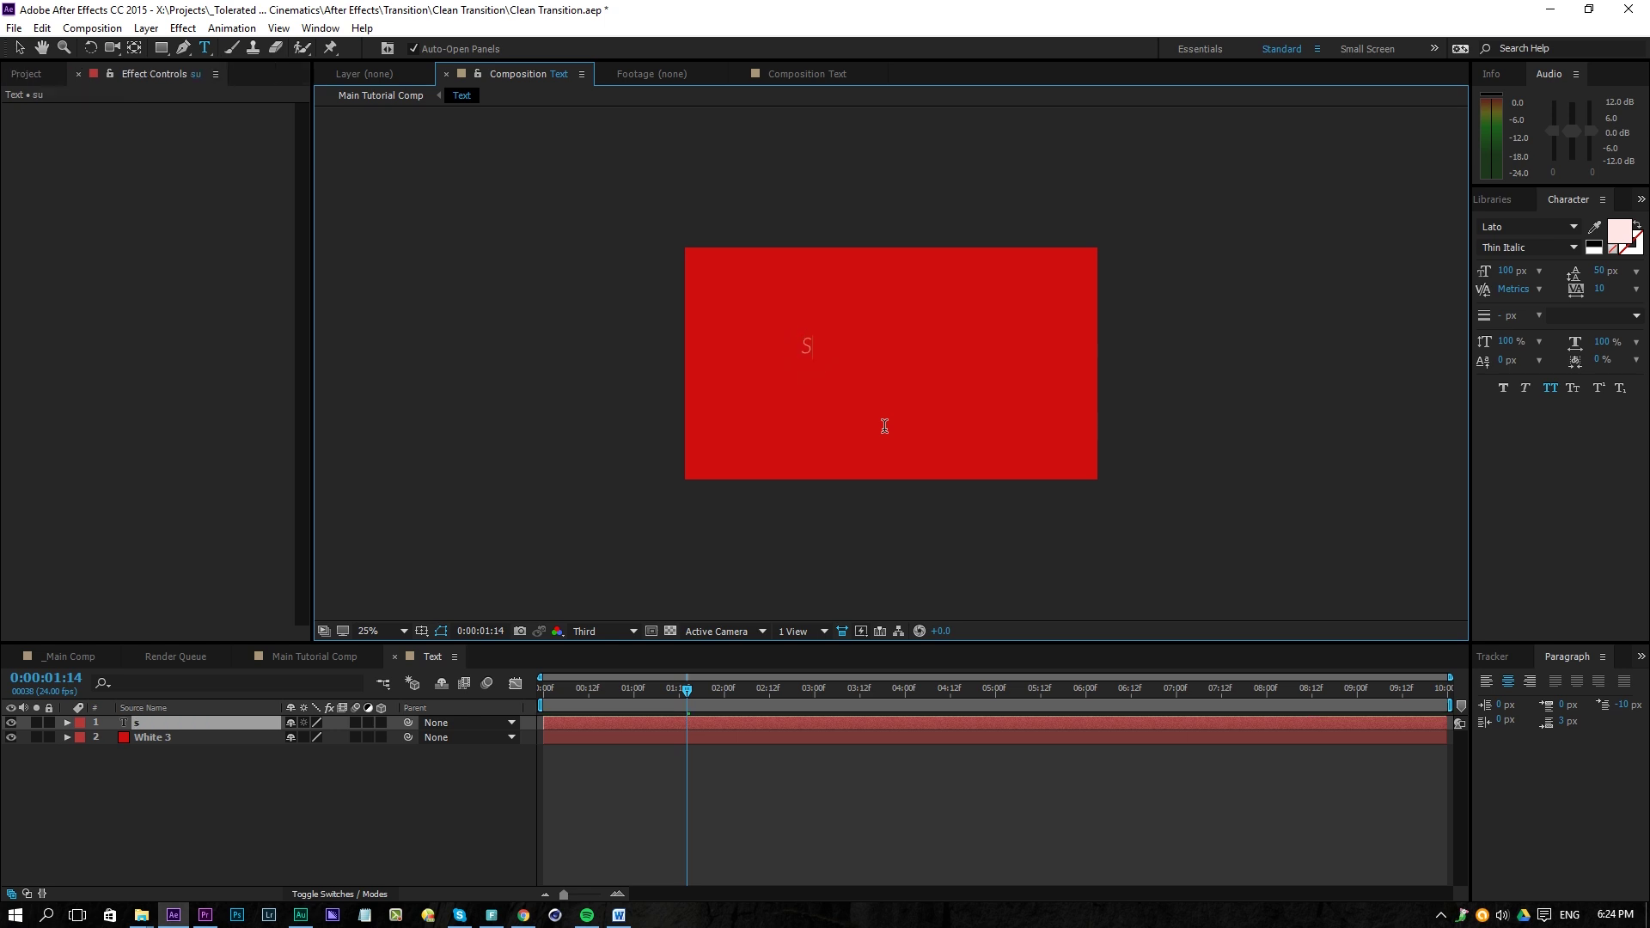
type("subscribe!")
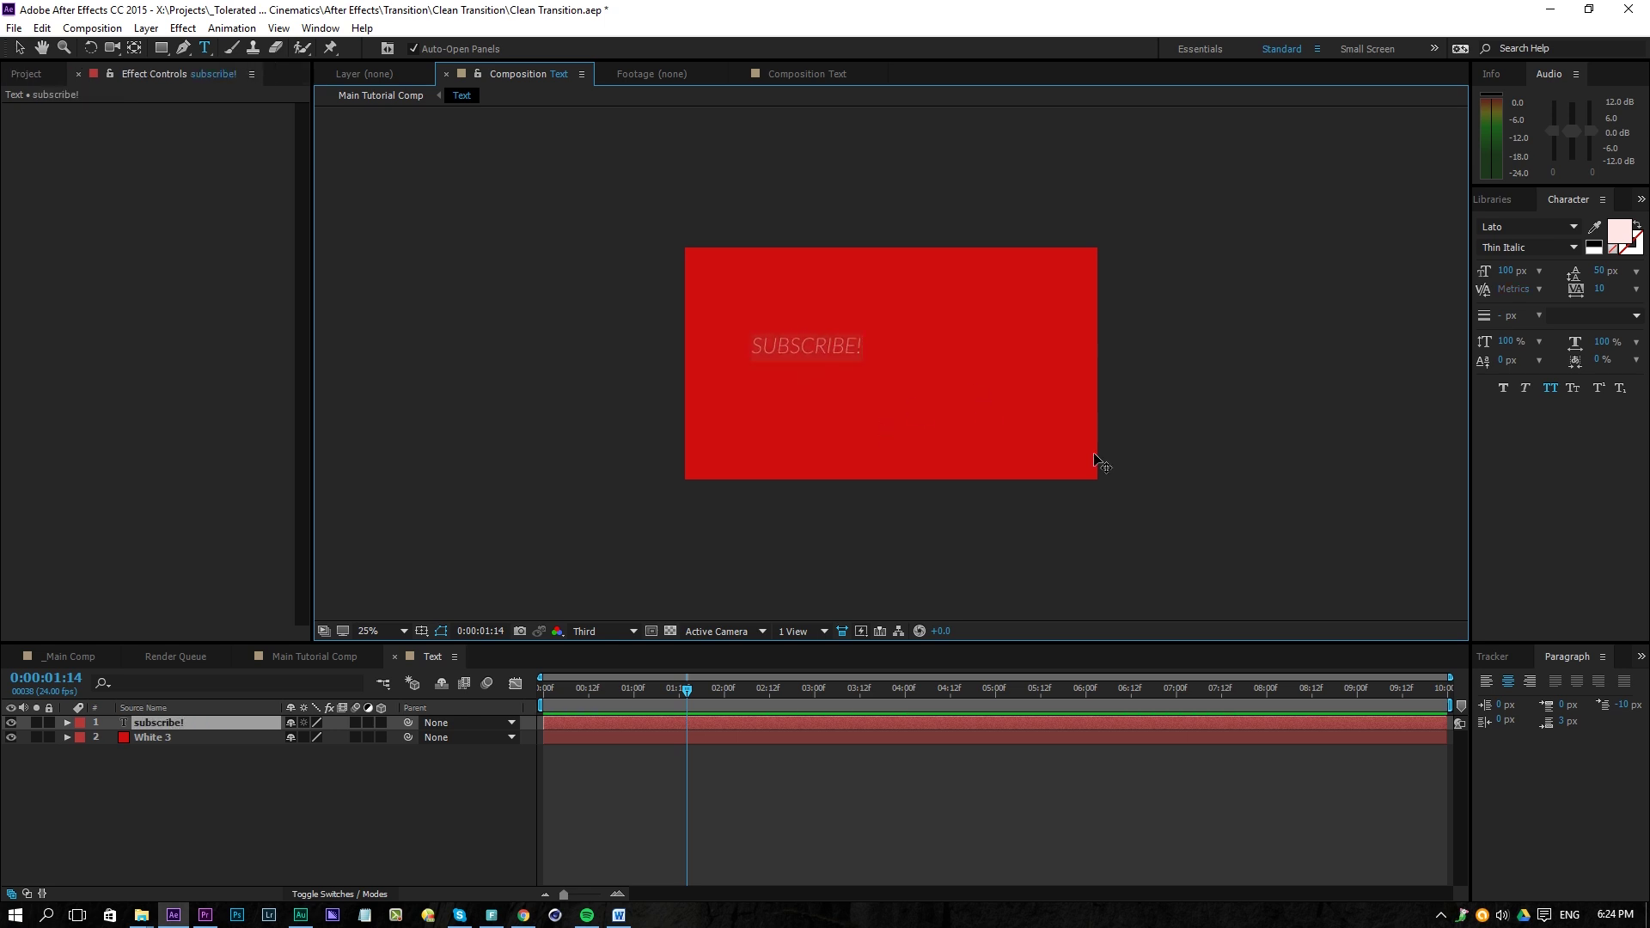
- Raise the SUBSCRIBE! font size to 240 px
left_click(1511, 271)
key("shift+Up")
key("shift+Up")
key("shift+Up")
key("shift+Up")
key("shift+Up")
key("shift+Up")
key("shift+Up")
key("shift+Up")
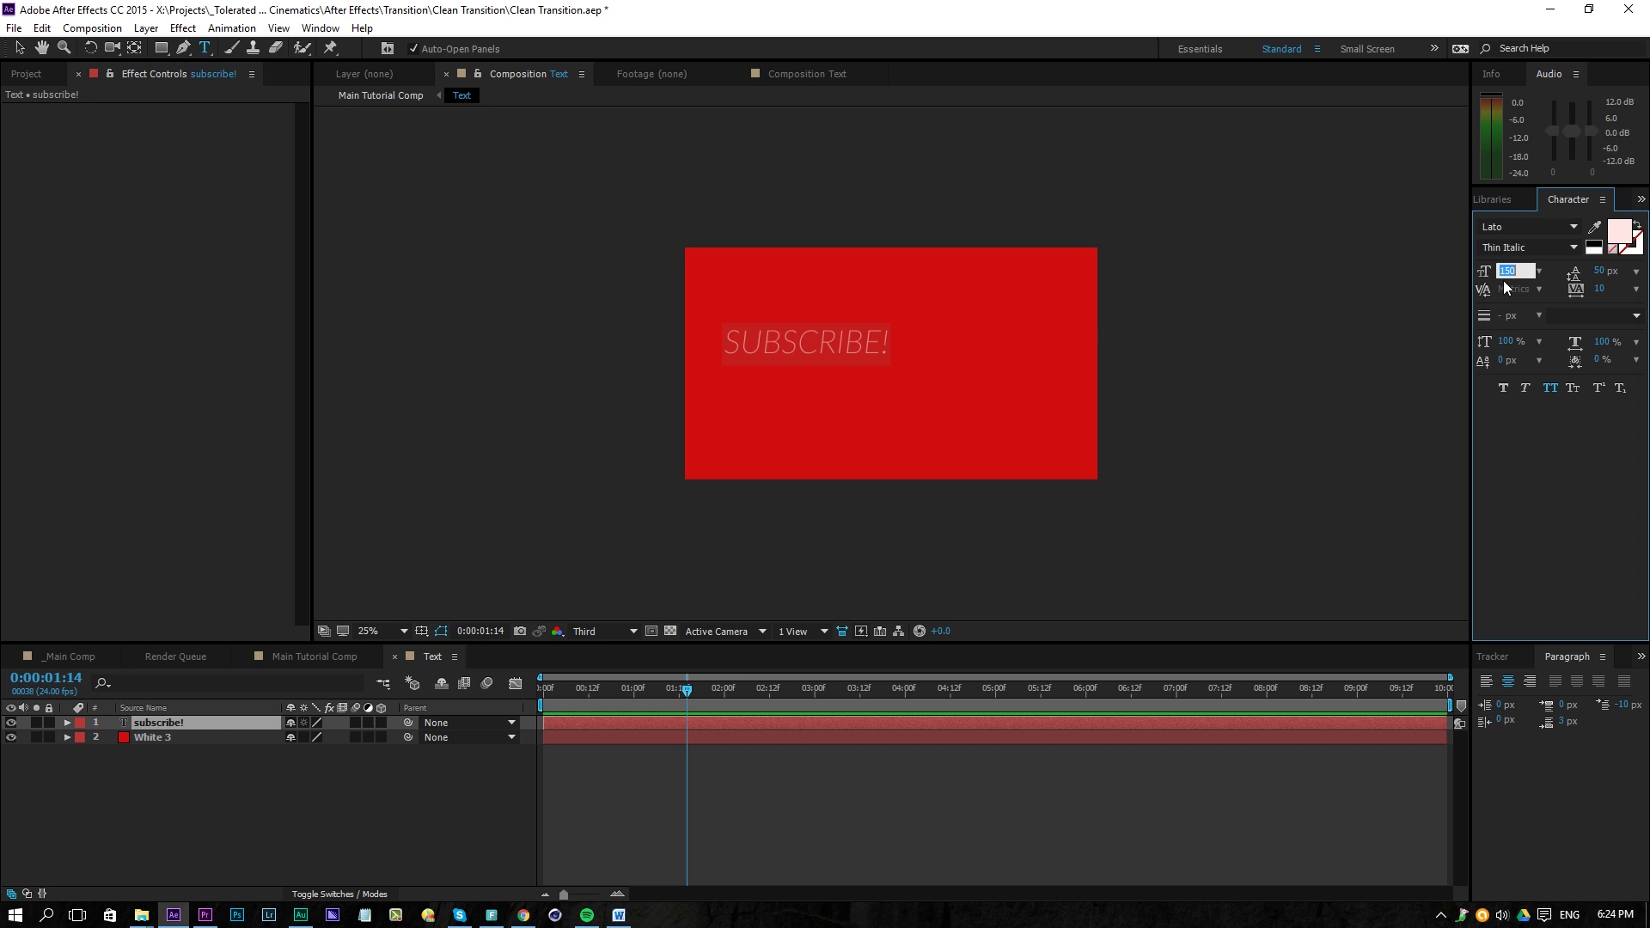
key("shift+Up")
key("shift+Up")
key("shift+Up")
key("shift+Up")
key("shift+Up")
key("shift+Up")
key("Return")
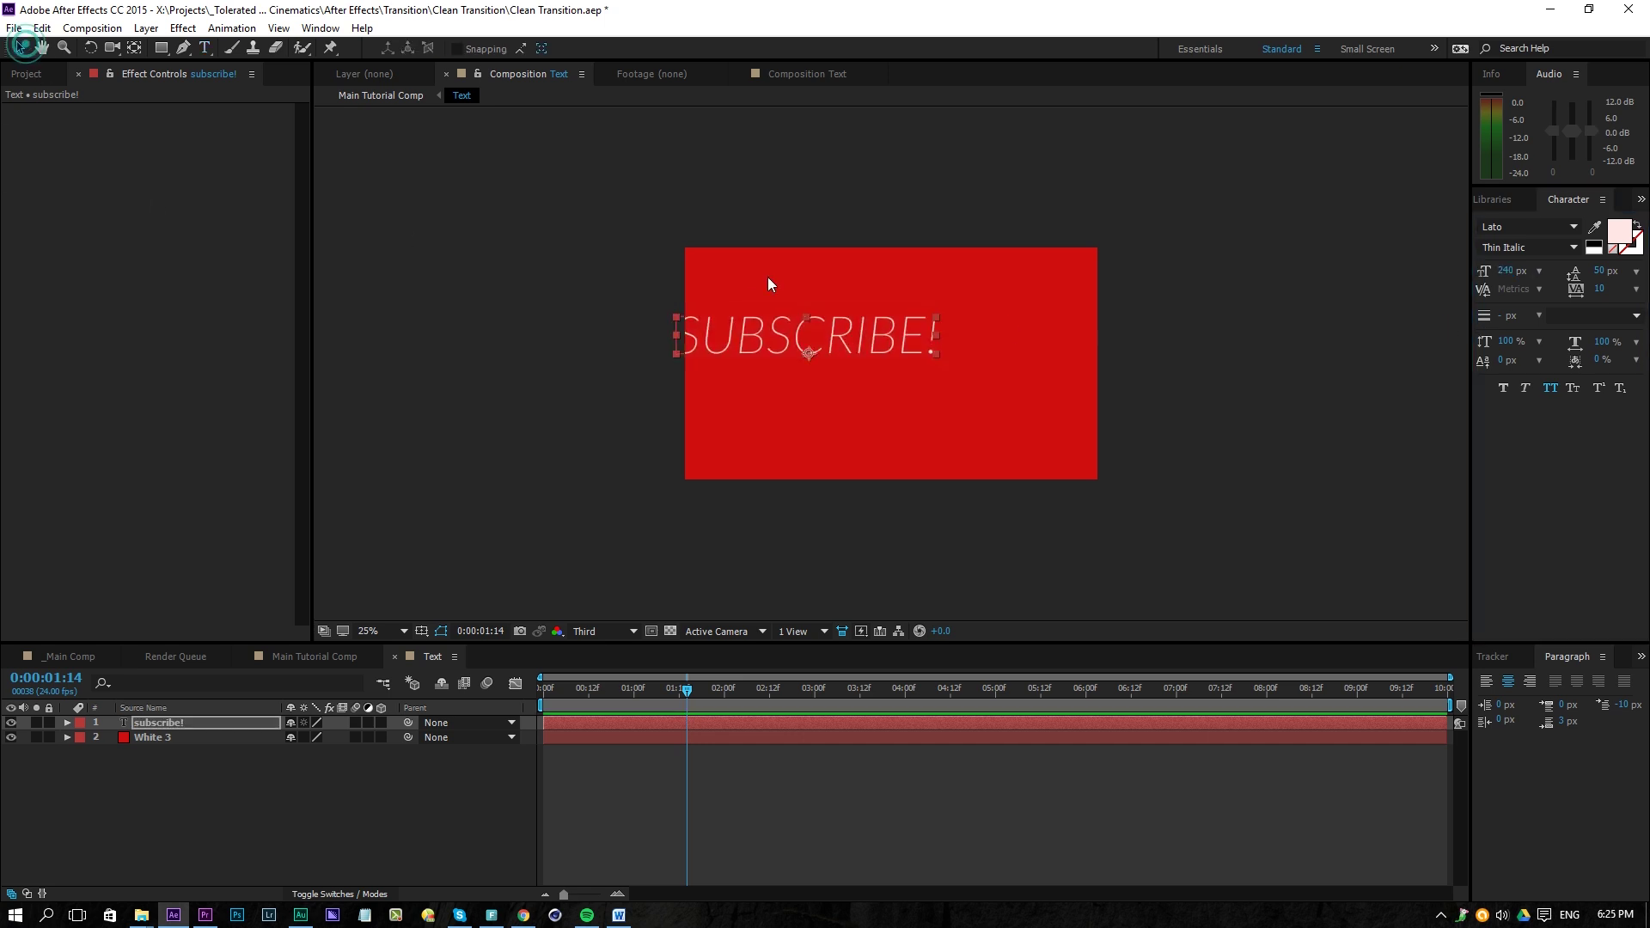
- Centre SUBSCRIBE! horizontally and vertically in the comp, then preview the Text composition
key("v")
left_click(1494, 658)
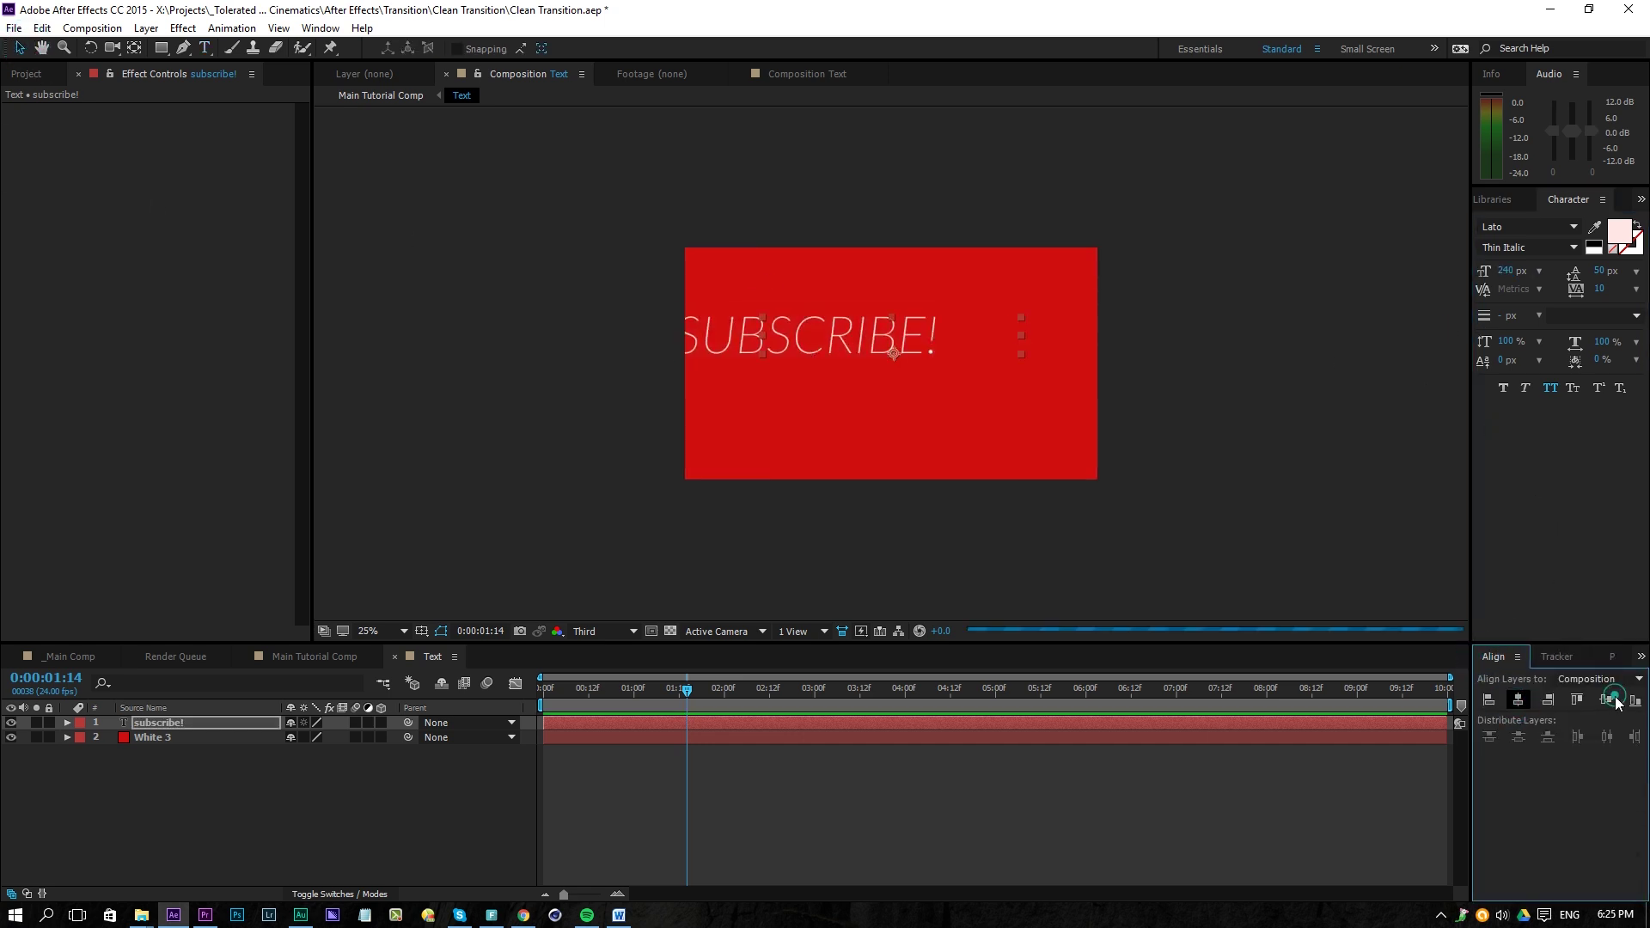
left_click(1519, 699)
left_click(1518, 700)
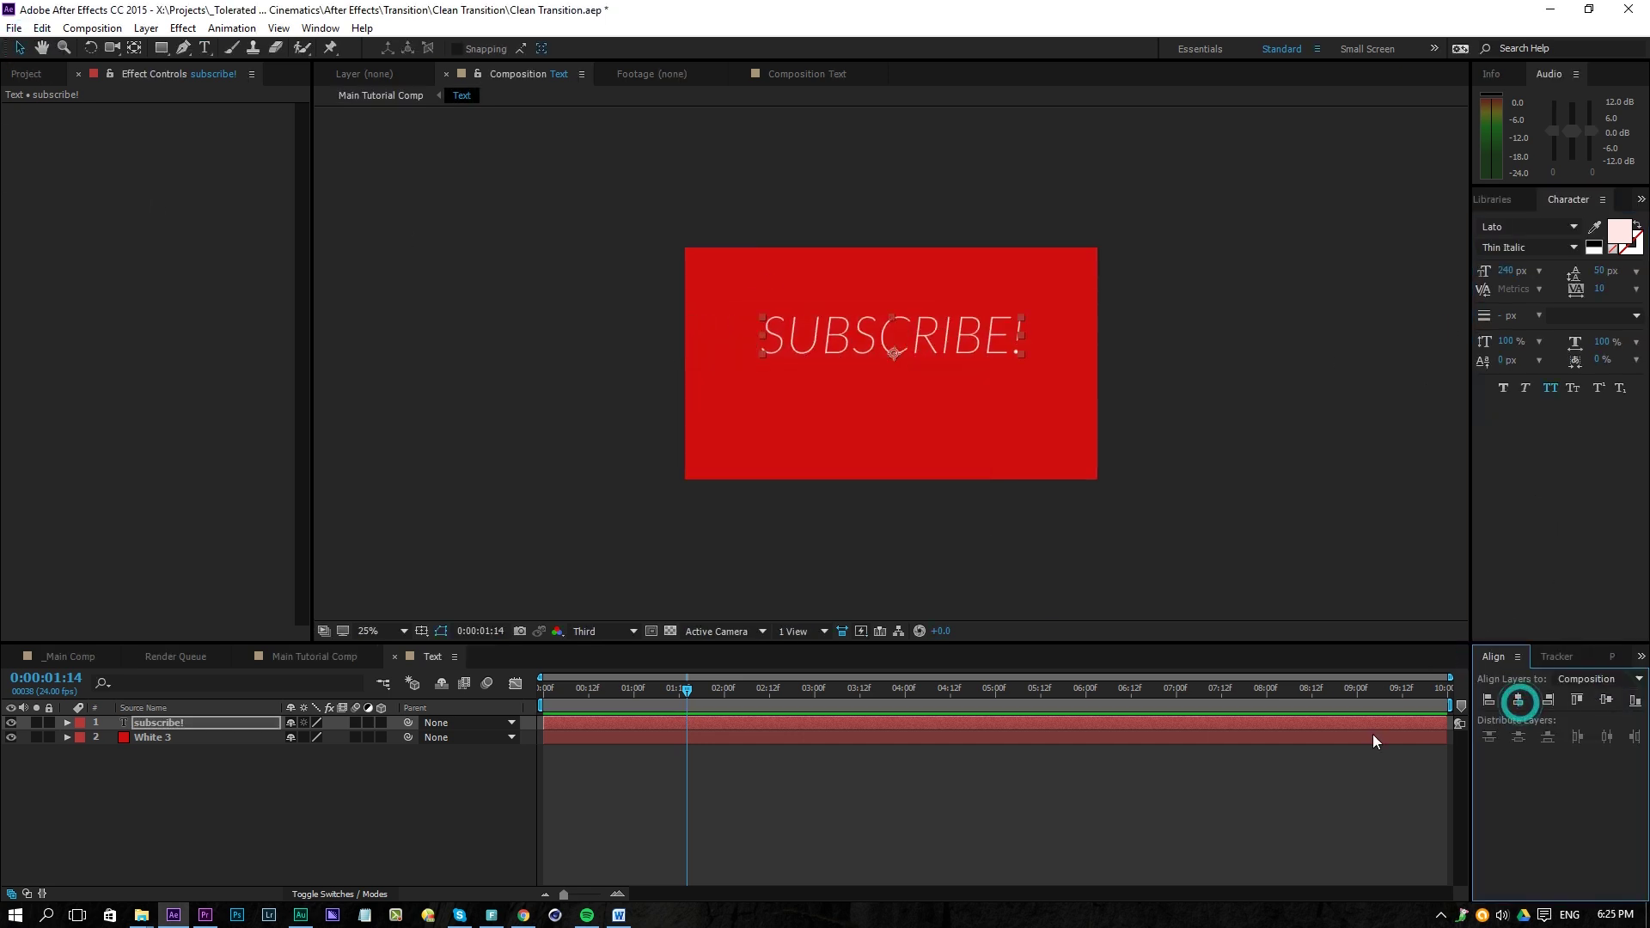
left_click(1605, 699)
left_click(1072, 782)
key("space")
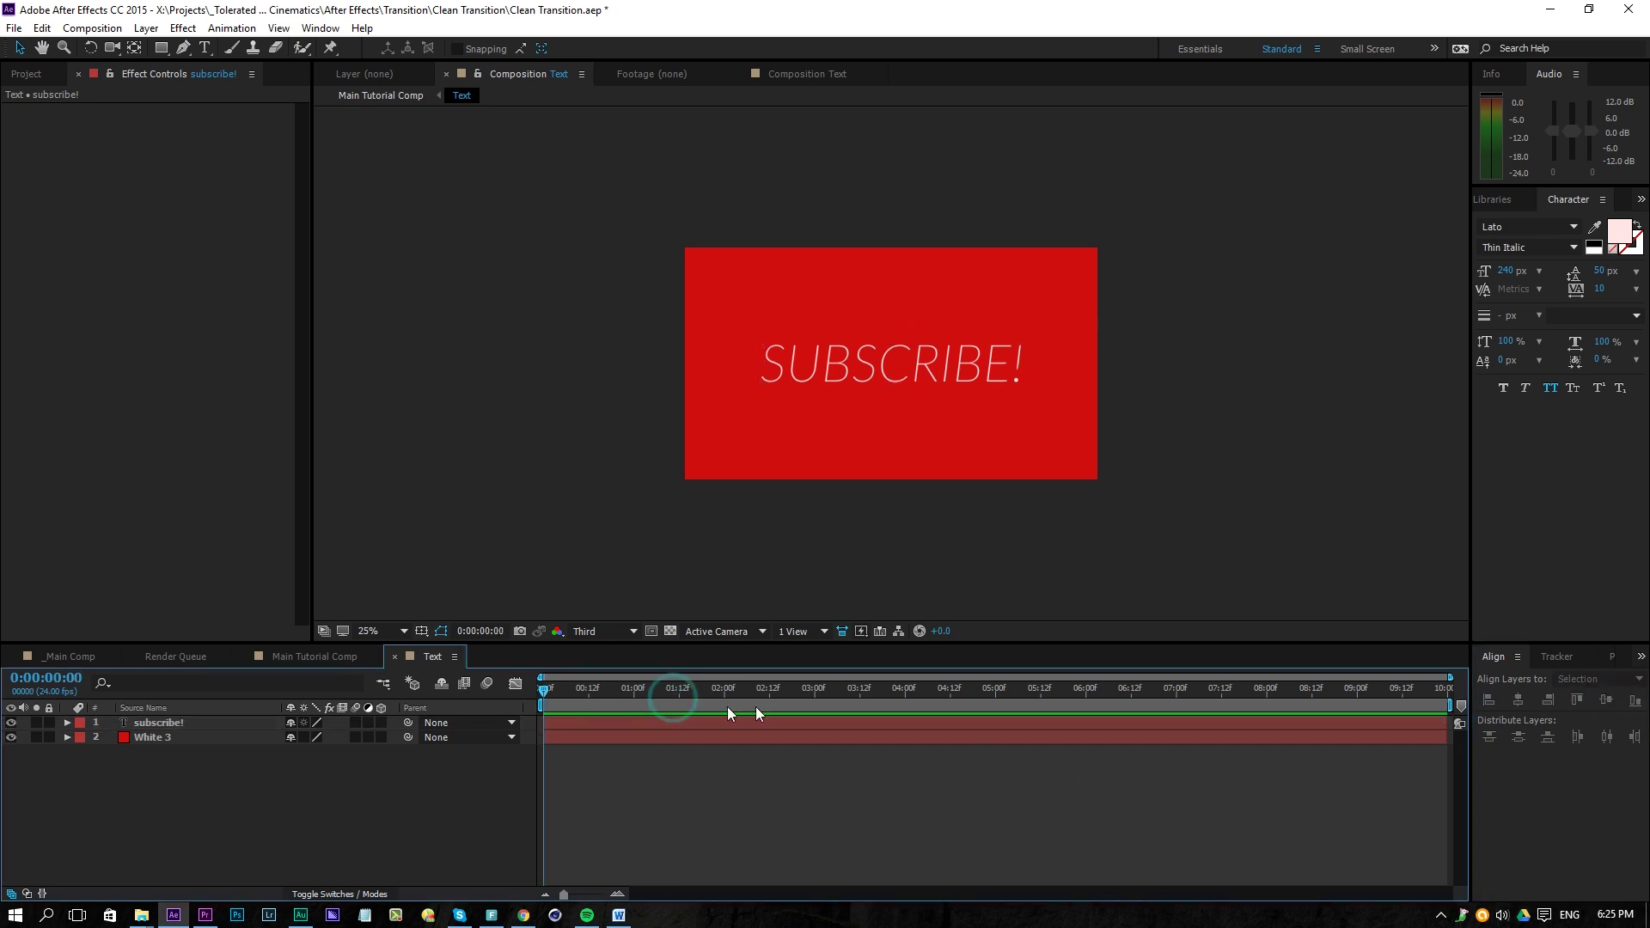
left_click(308, 658)
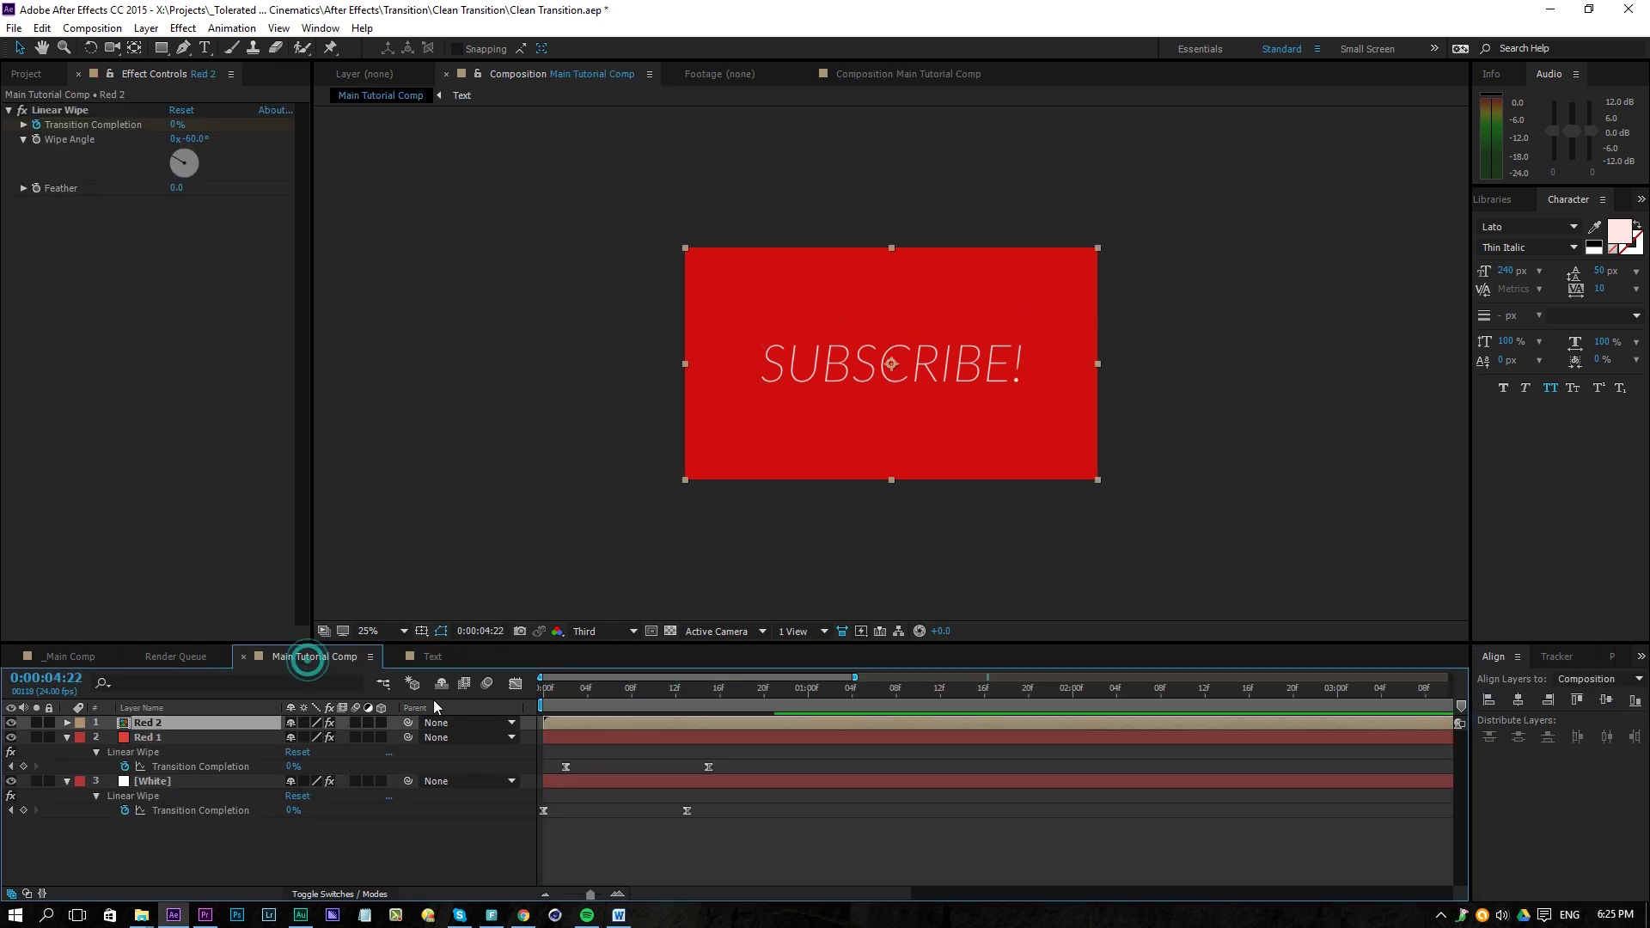
left_click(544, 688)
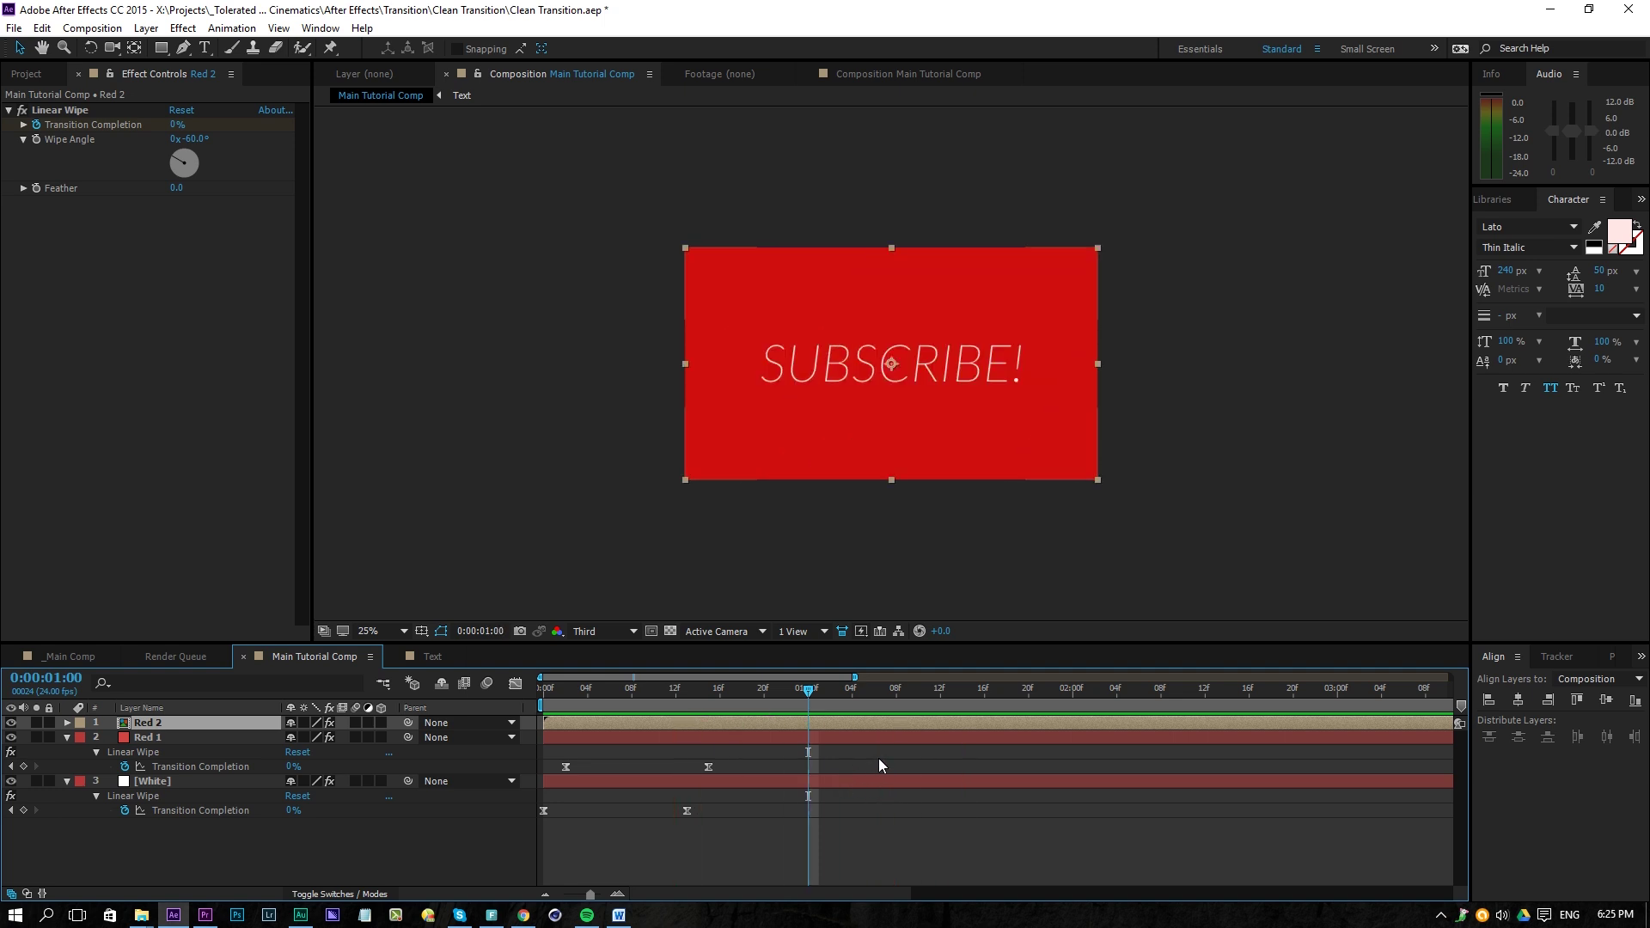
left_click(804, 692)
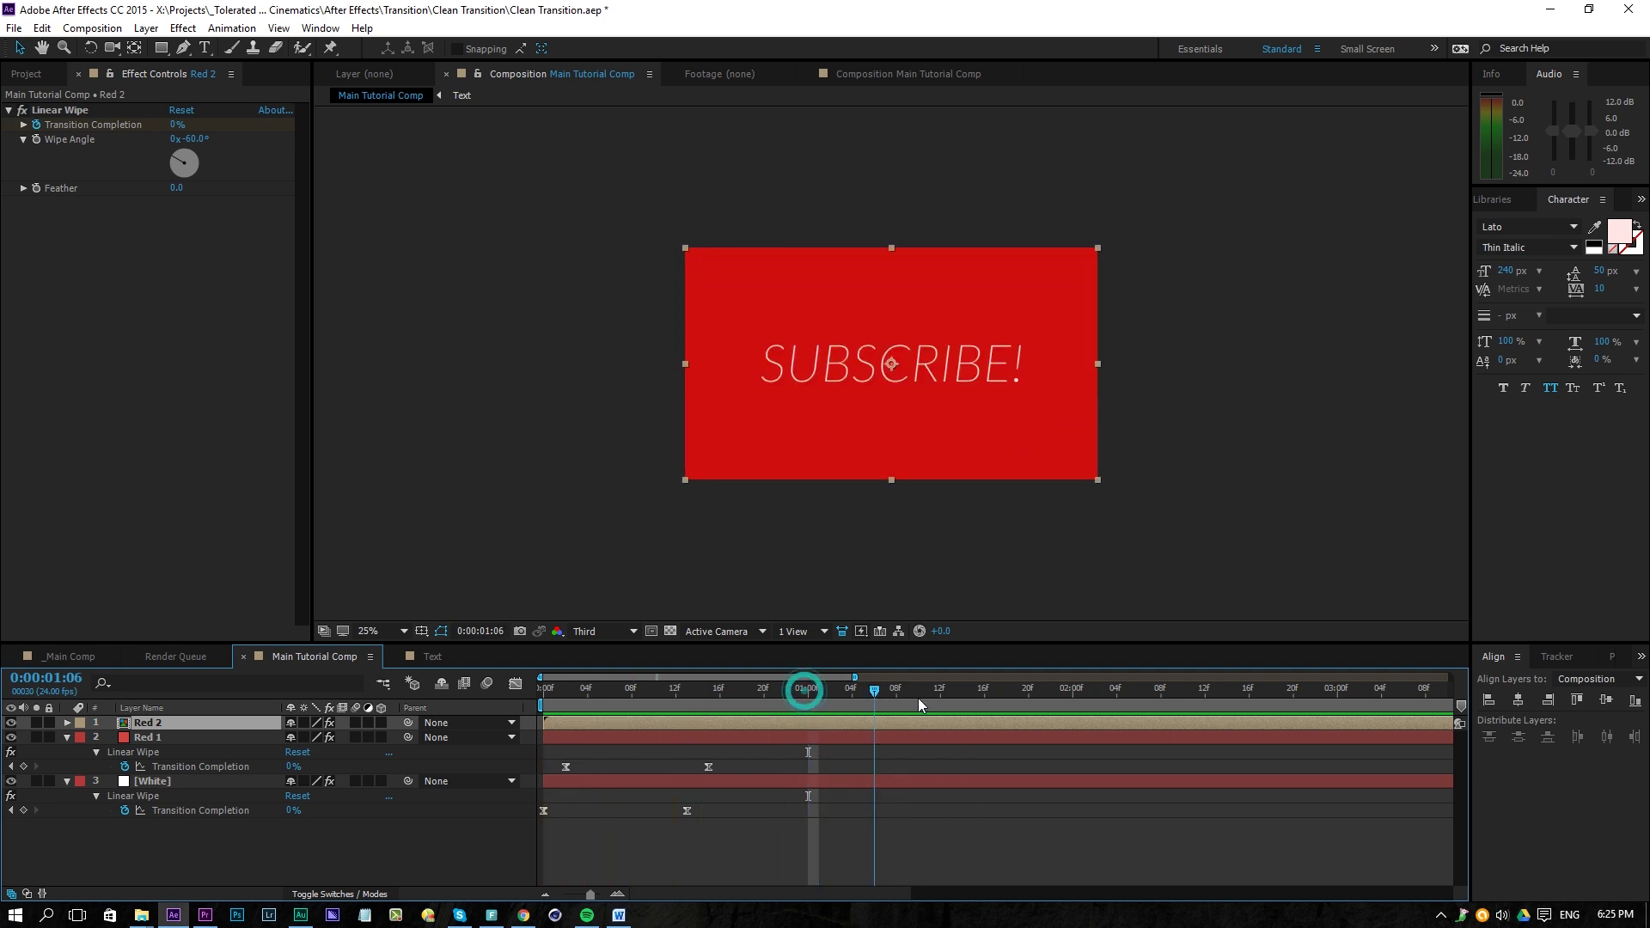
left_click(973, 696)
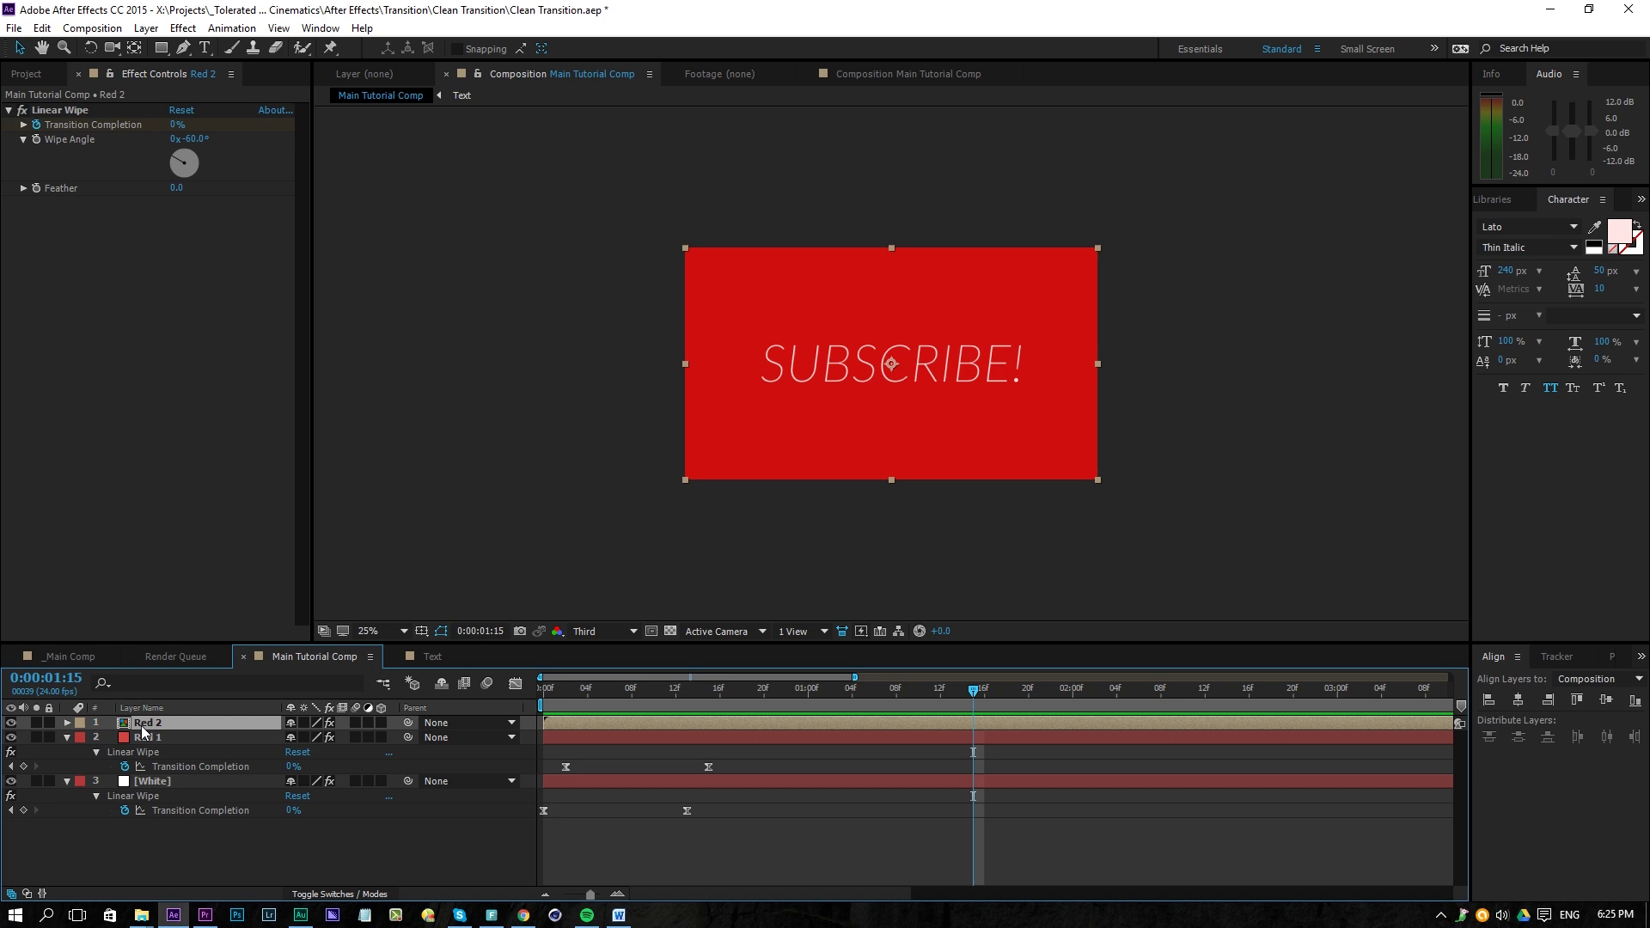
left_click_drag(851, 692, 648, 708)
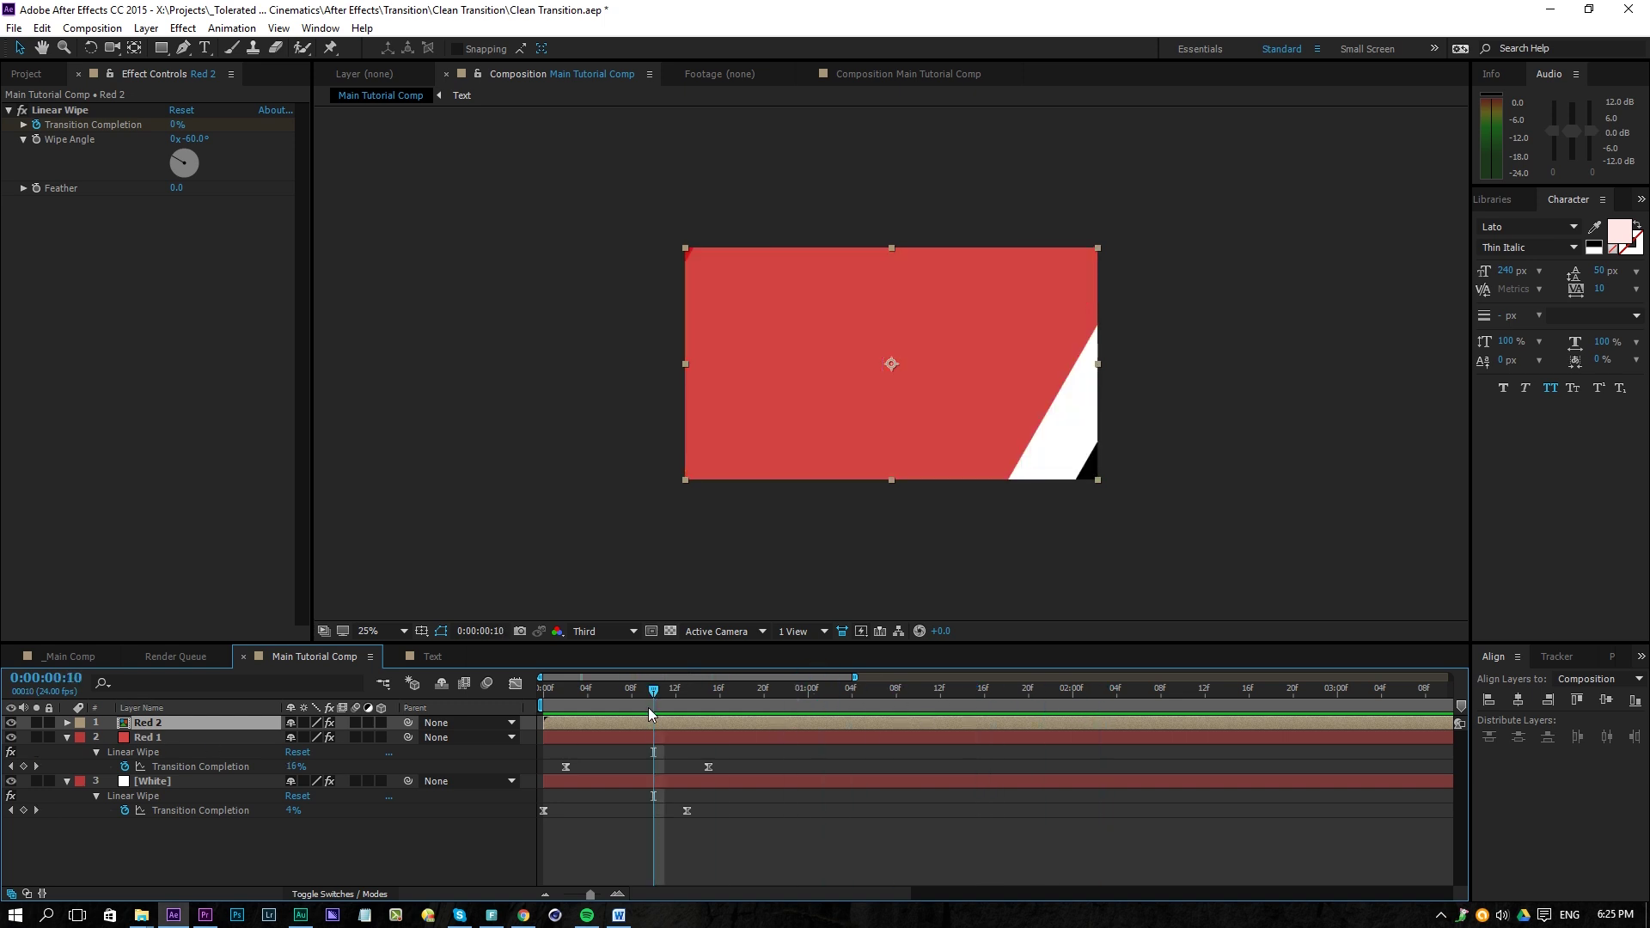
left_click_drag(818, 689, 863, 729)
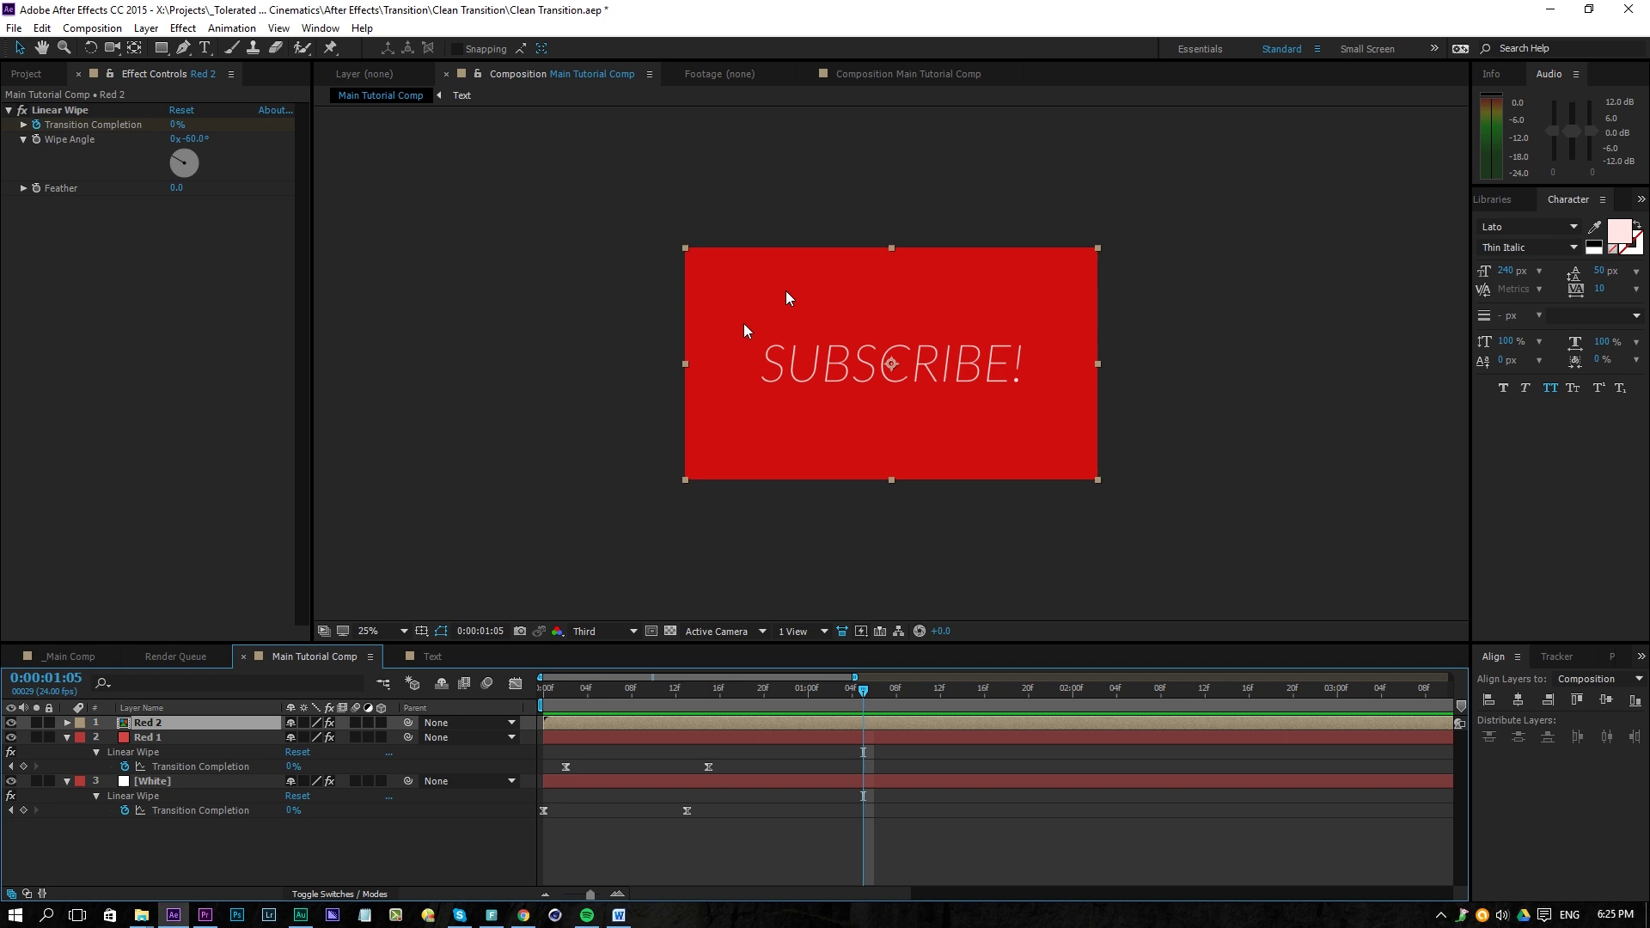
key("period")
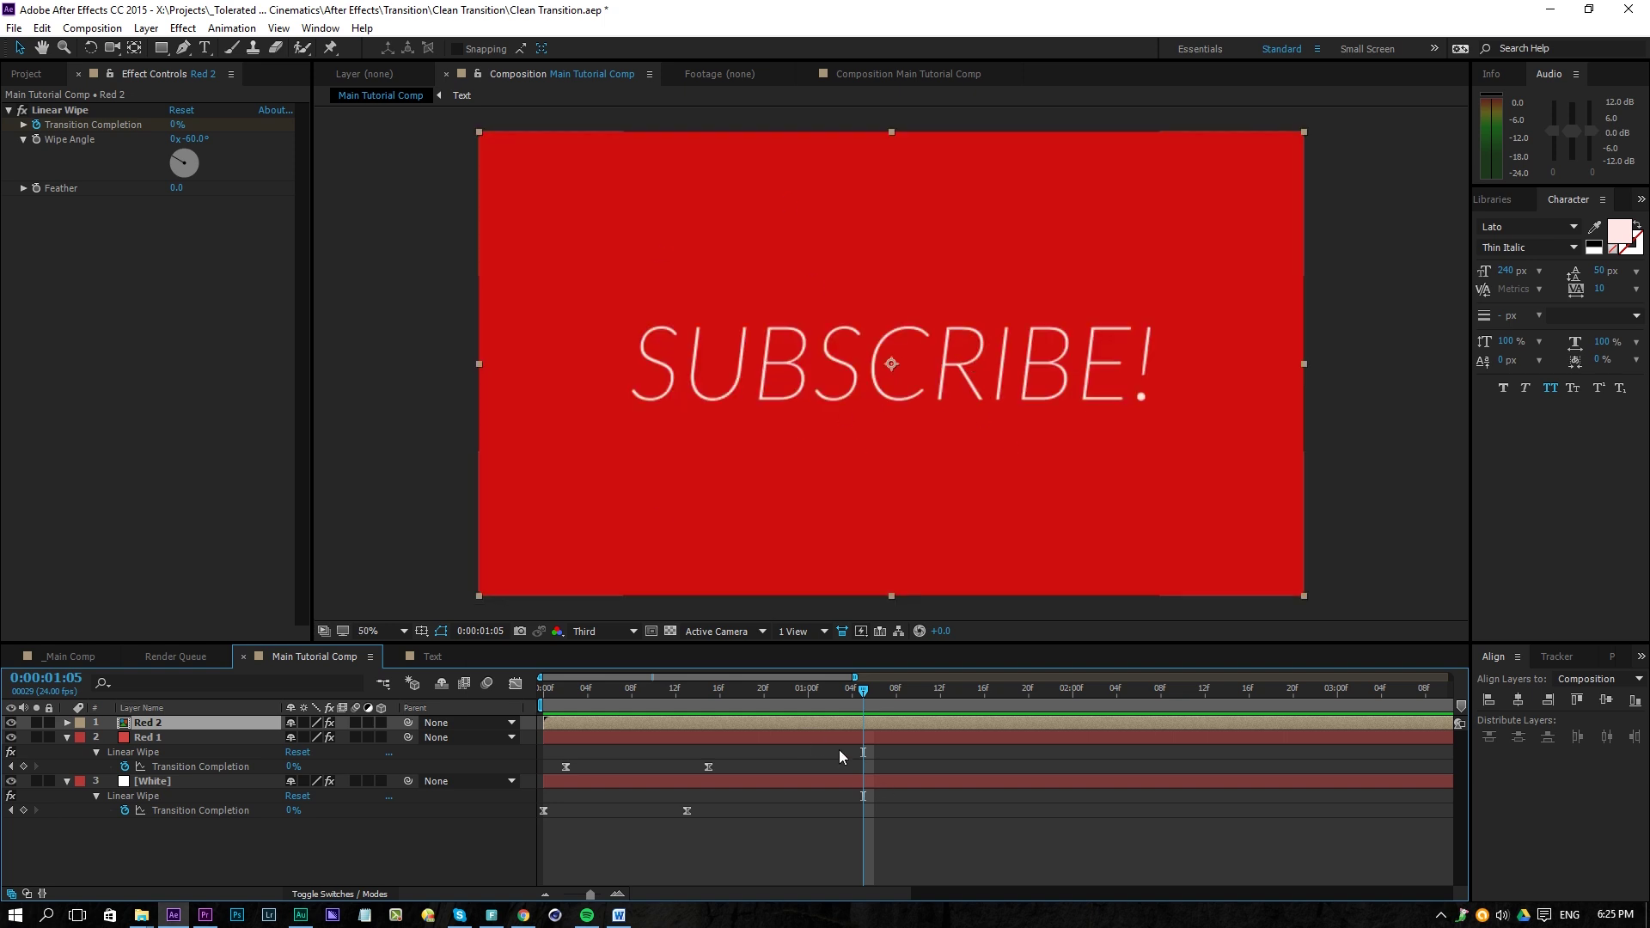
left_click_drag(862, 690, 1075, 724)
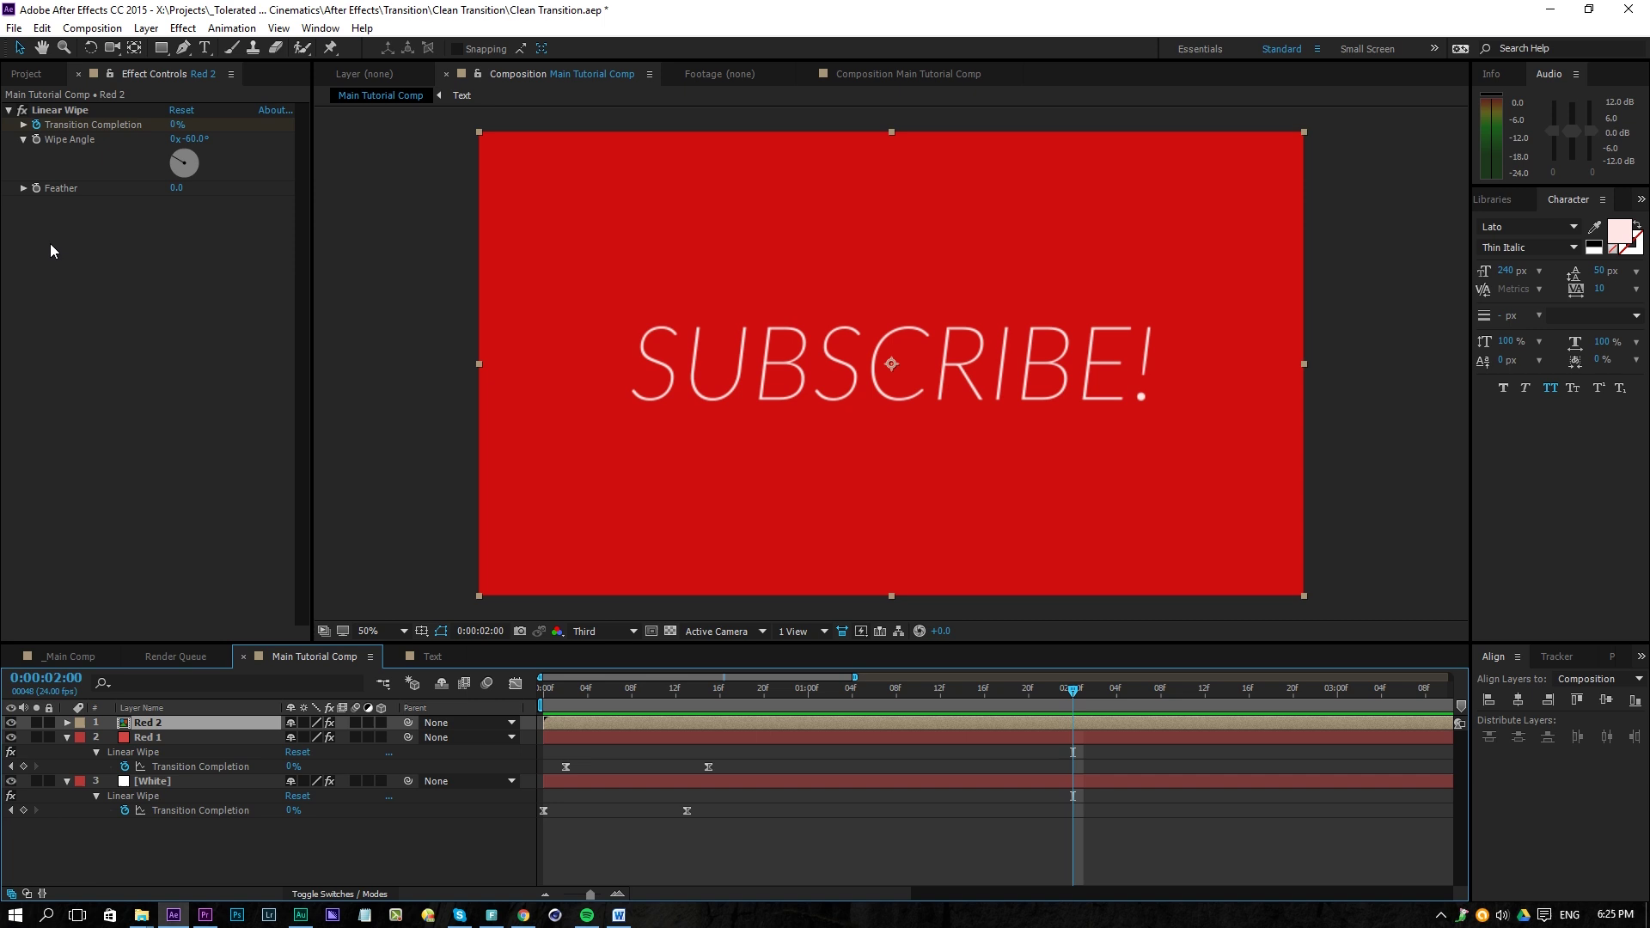
- Keyframe Red 2's Transition Completion at 0% at 2:00, and set Wipe Angle to +120° one frame later
left_click(35, 142)
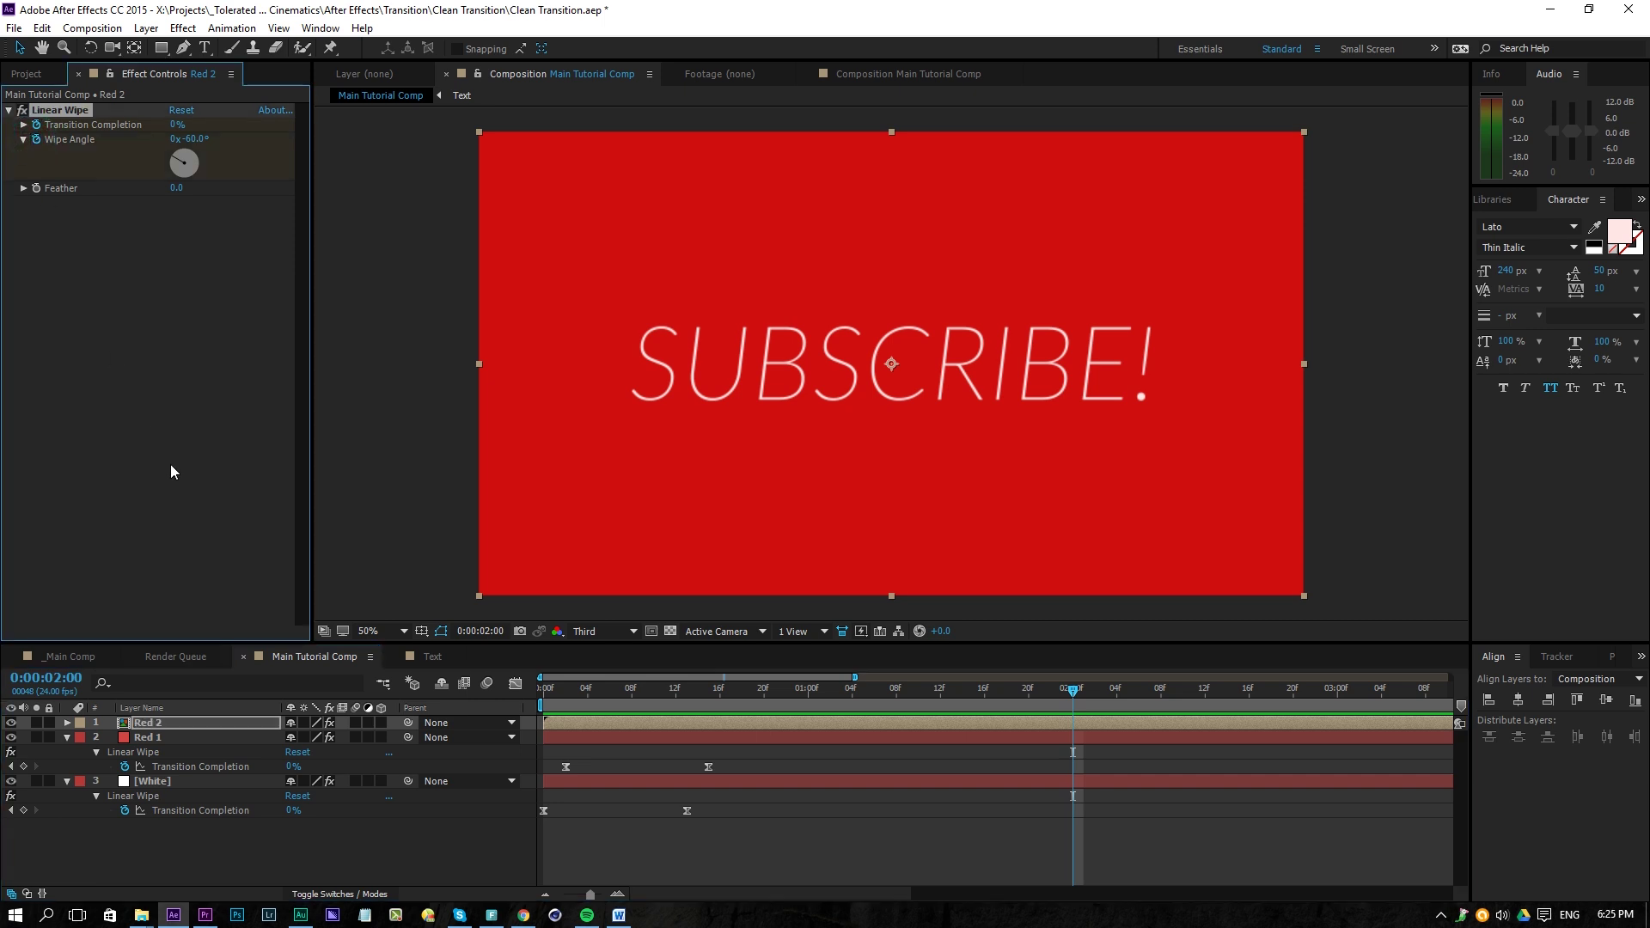
key("u")
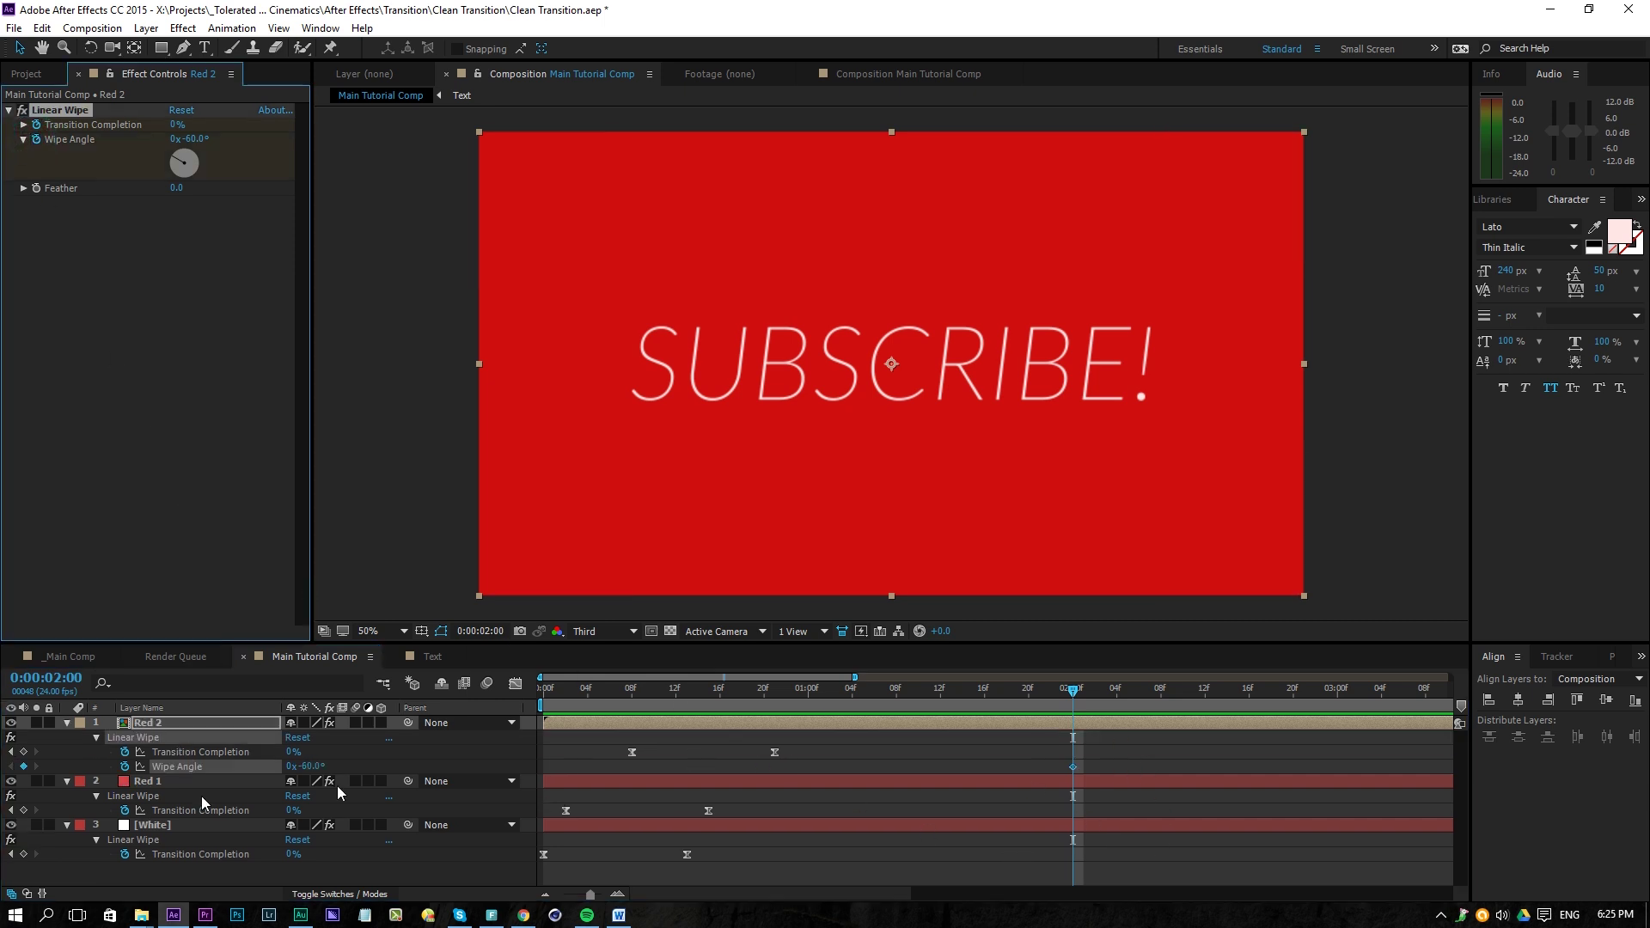
left_click(23, 752)
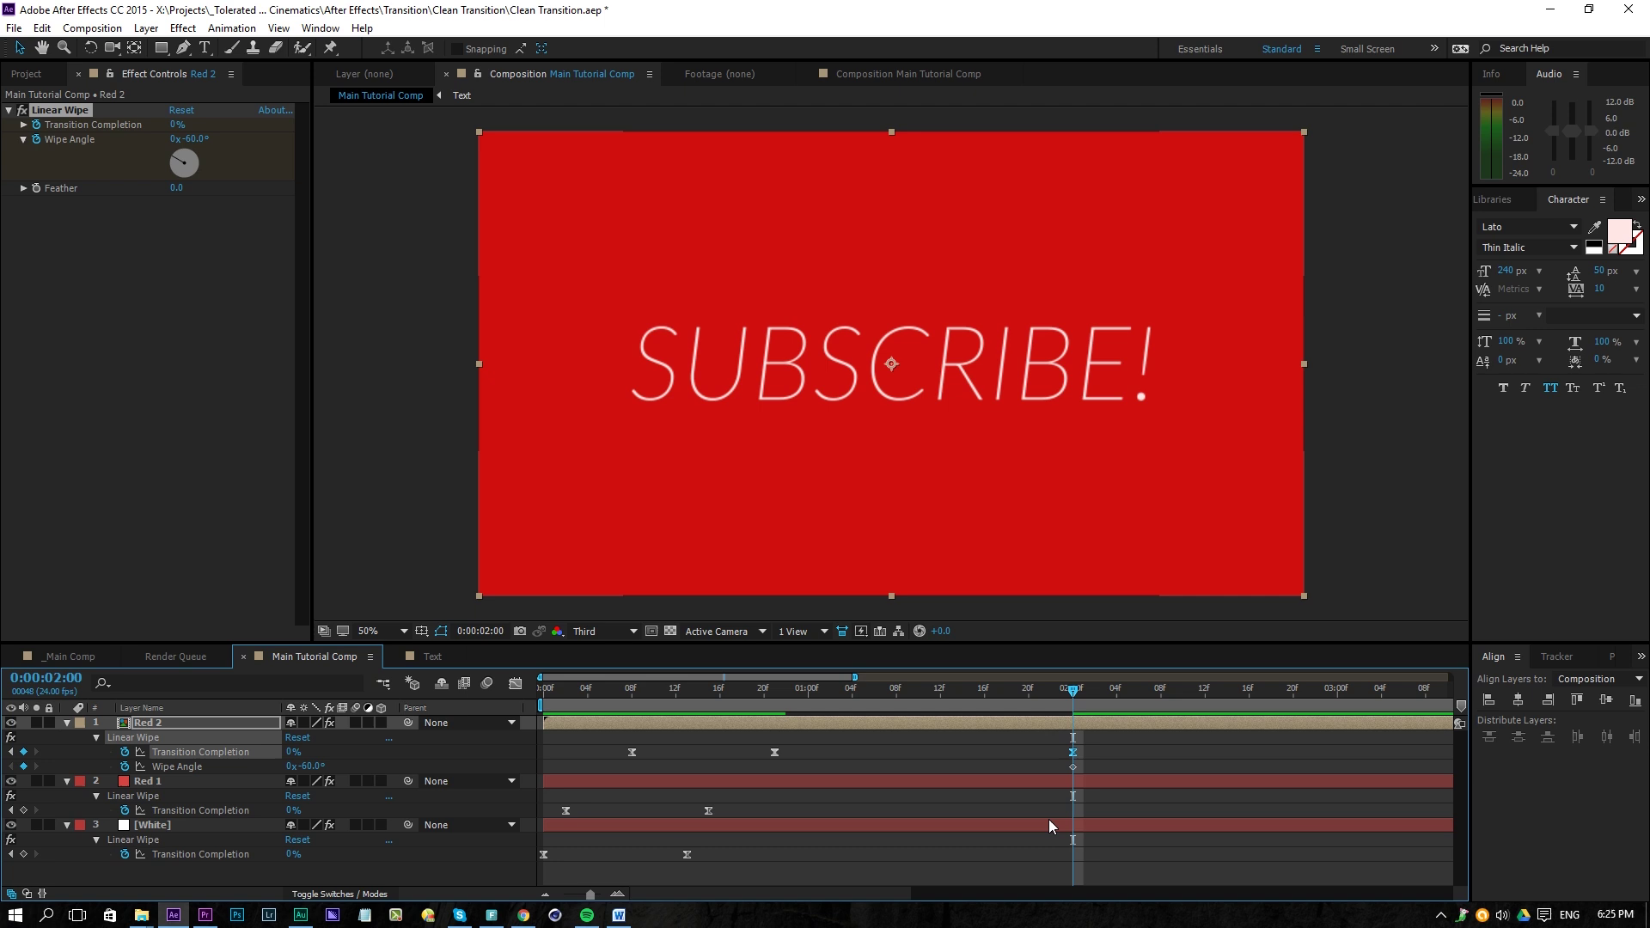
left_click(1073, 767)
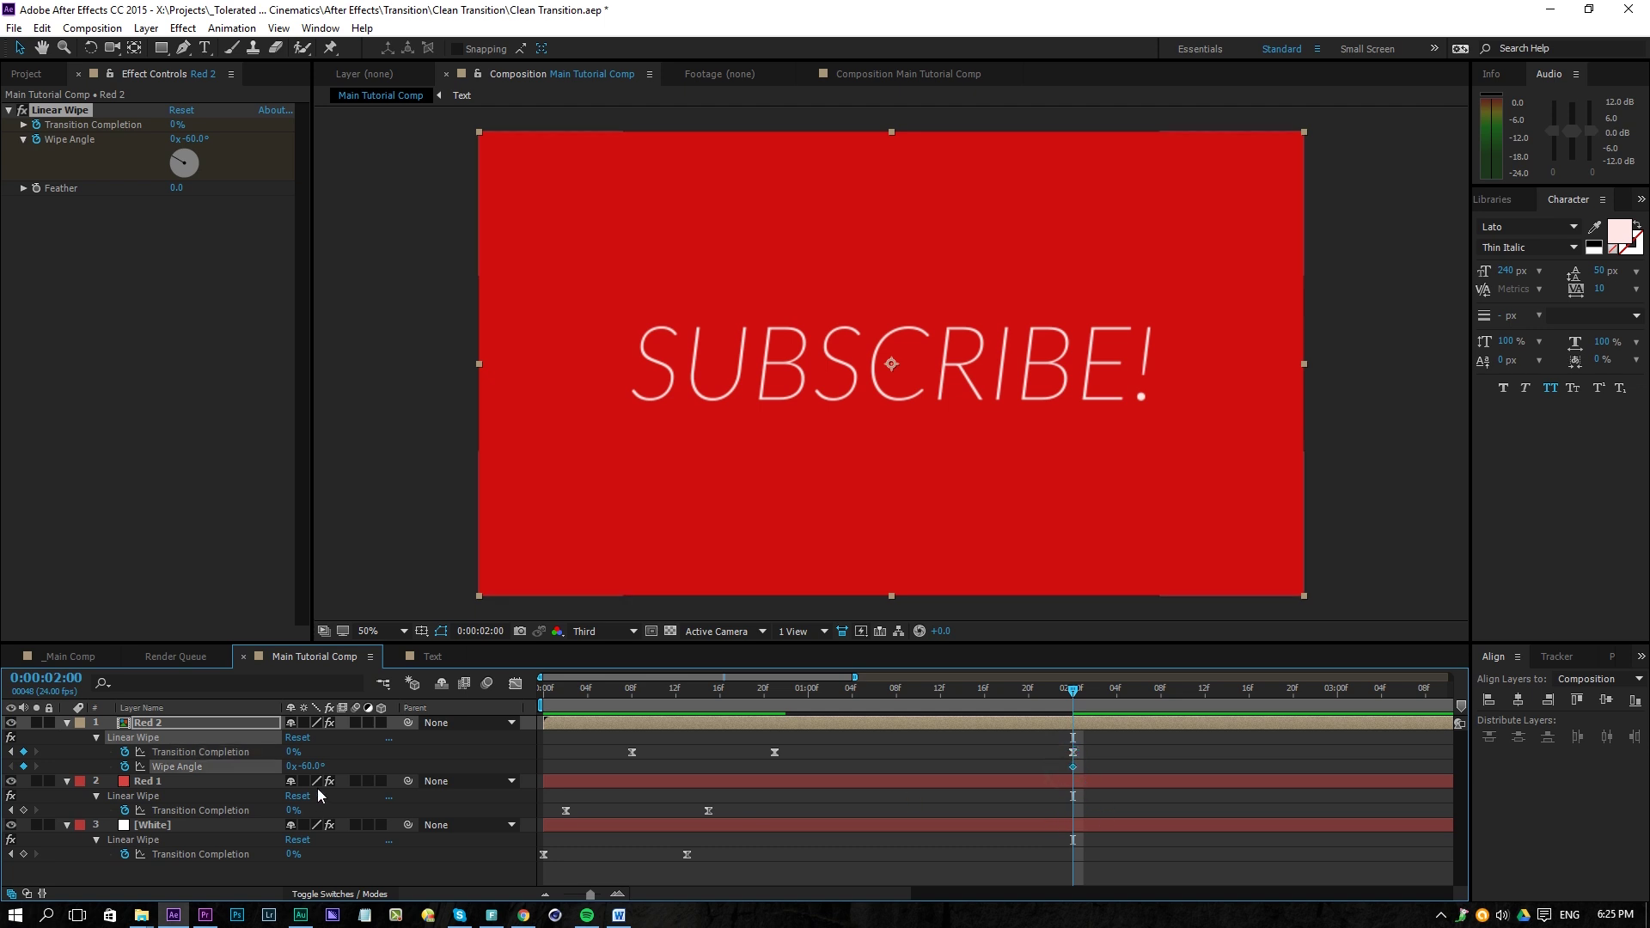
key("Page_Down")
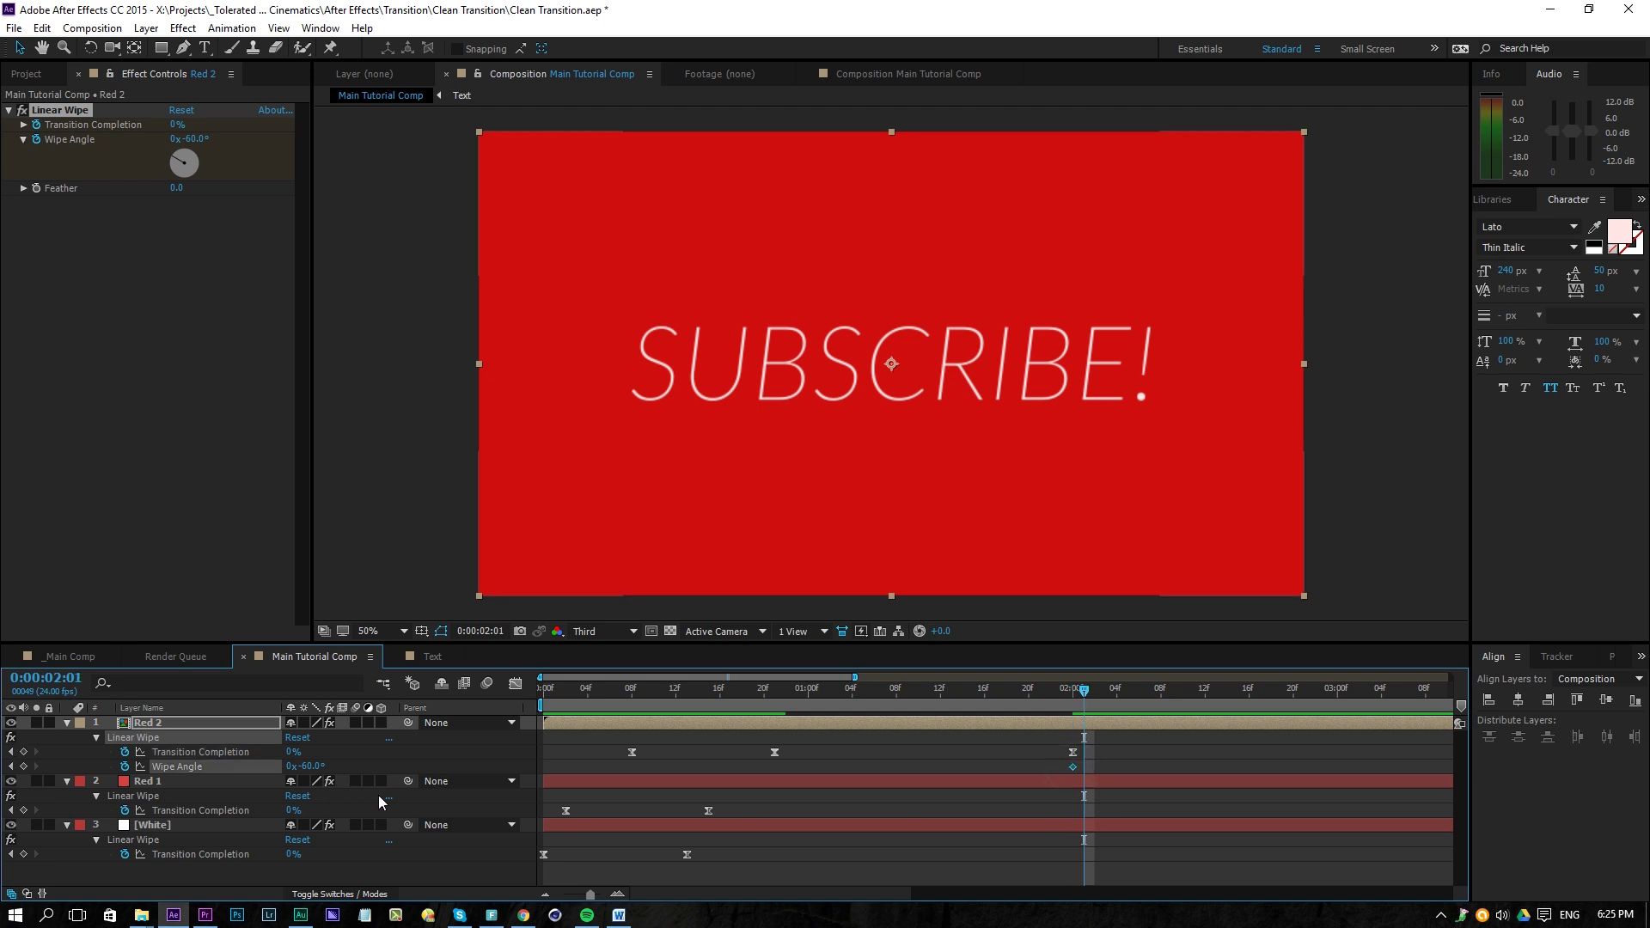
left_click(308, 766)
type("120")
key("Return")
- Move the 0% keyframe to 2:01 and set Transition Completion to 100% at 2:10
left_click(1072, 754)
left_click_drag(1077, 753, 1093, 746)
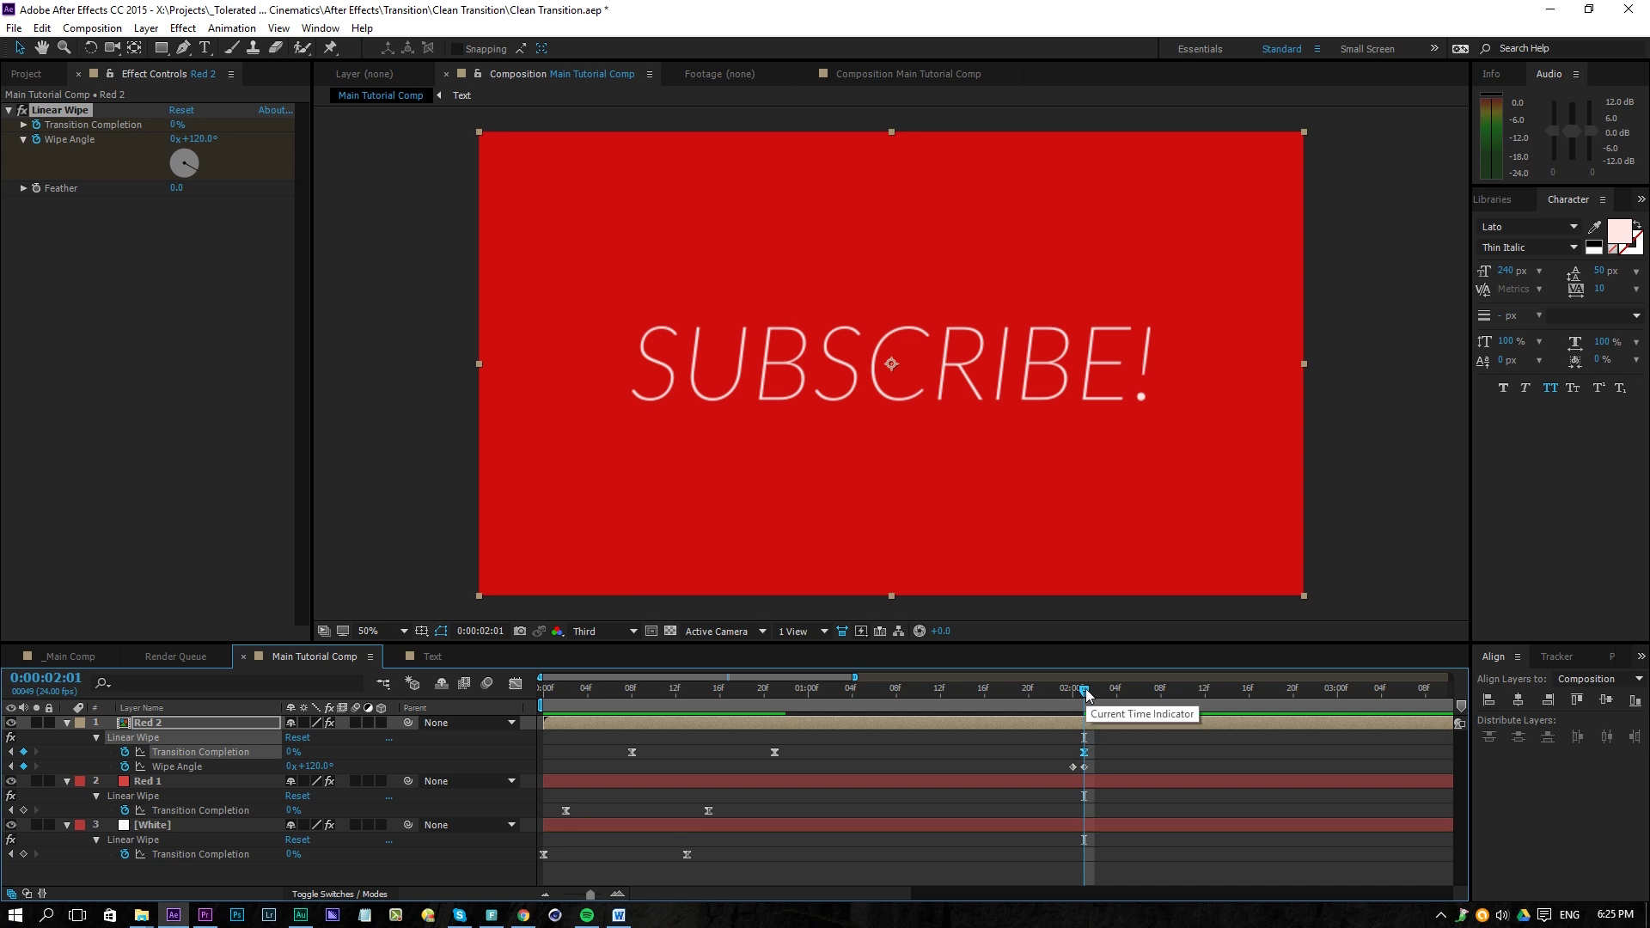
left_click_drag(1086, 693, 1183, 715)
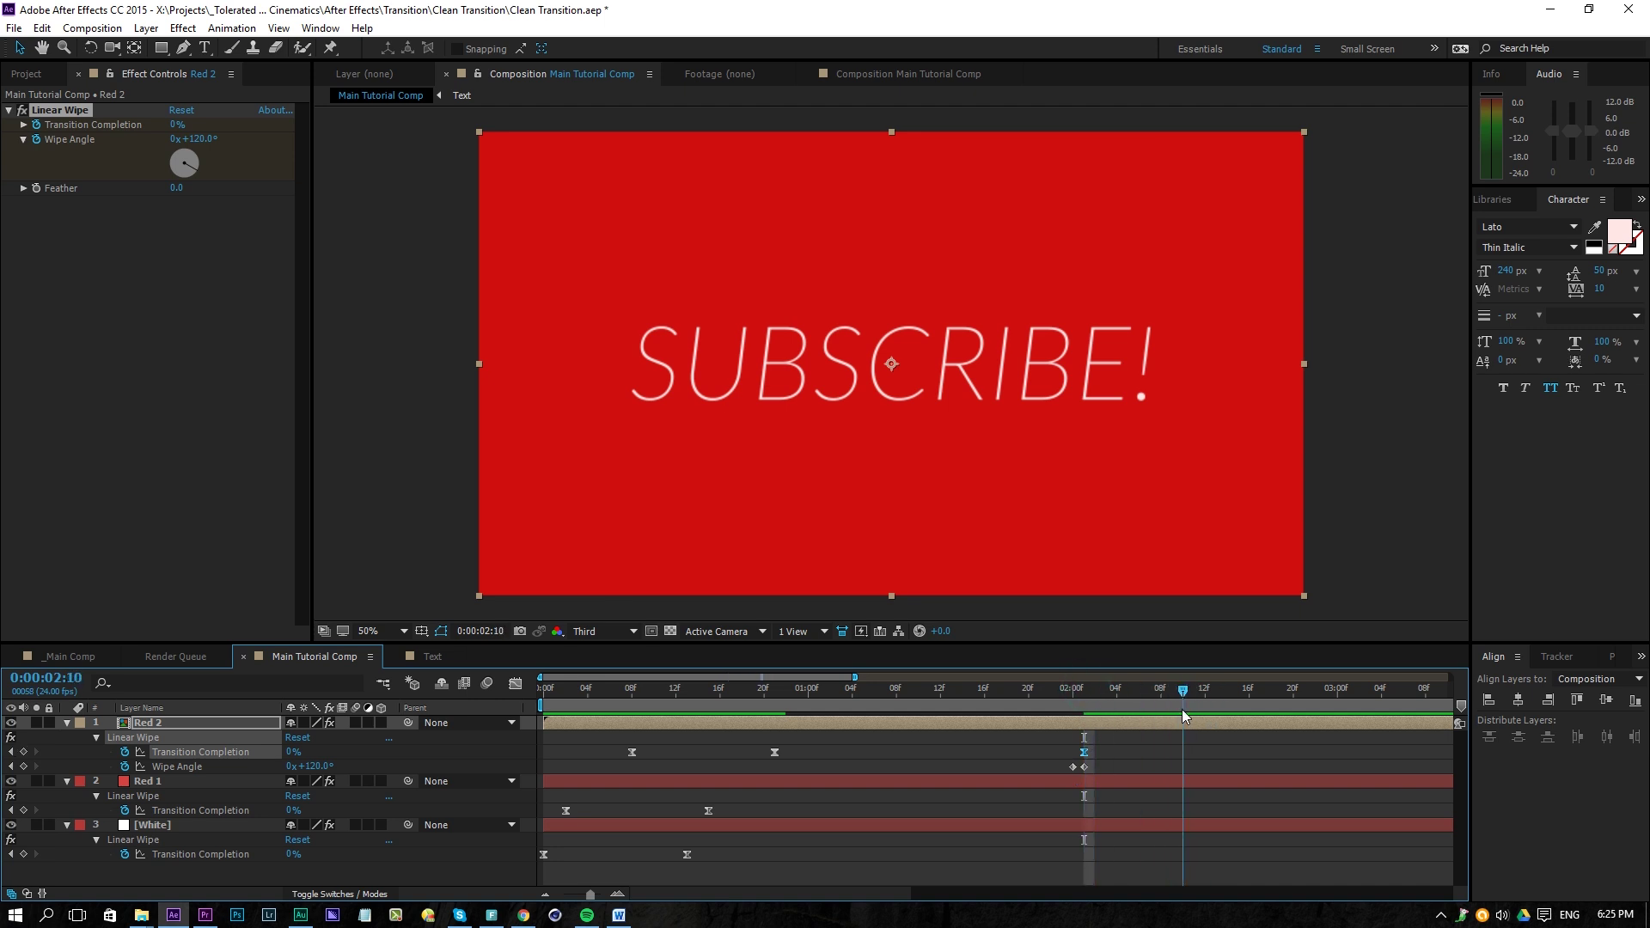
left_click_drag(293, 752, 761, 760)
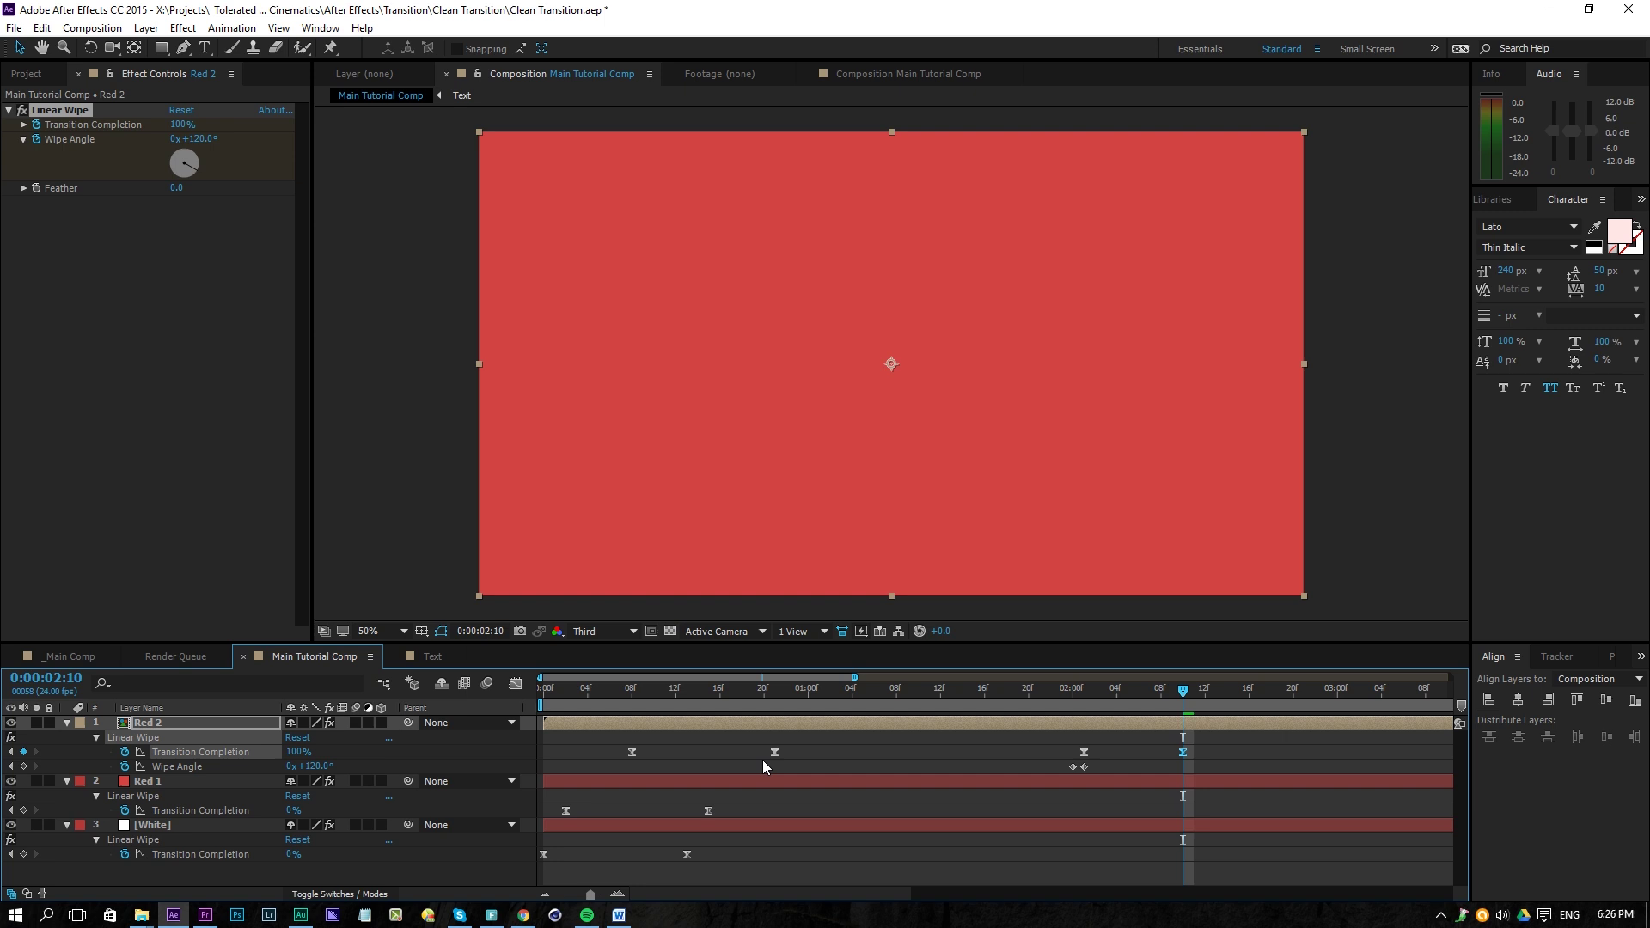
- Split the White and Red 1 layers at 1:21 and delete their later halves
left_click(1091, 784)
left_click_drag(1082, 705, 1038, 703)
left_click(1066, 827)
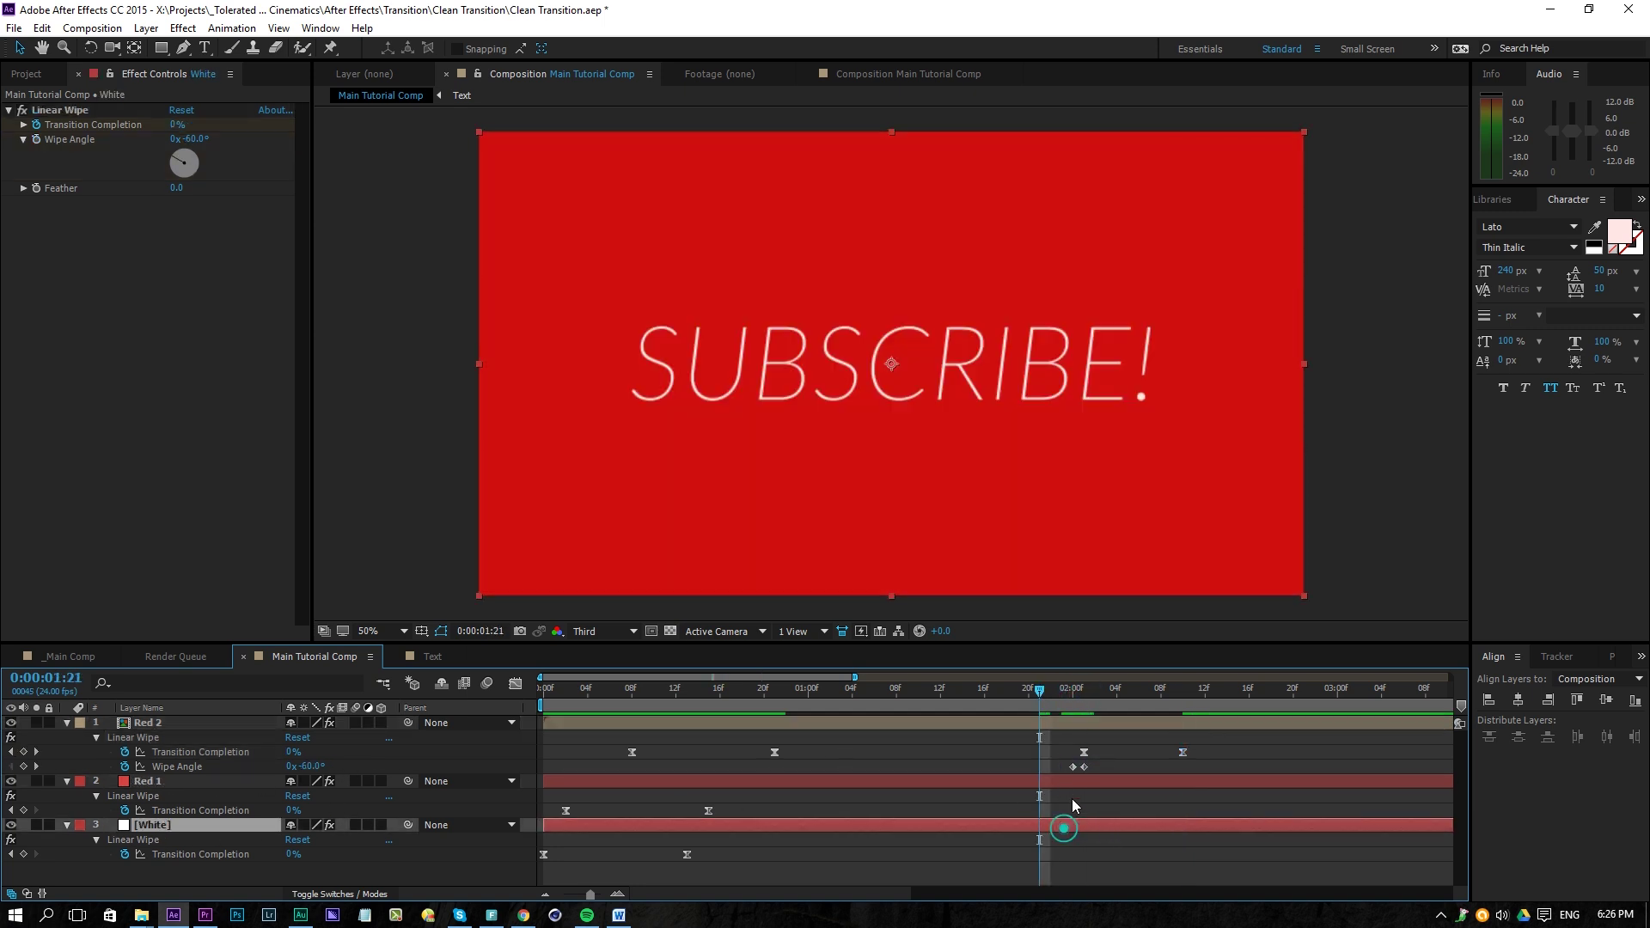
left_click(1072, 782, "ctrl")
key("ctrl+shift+d")
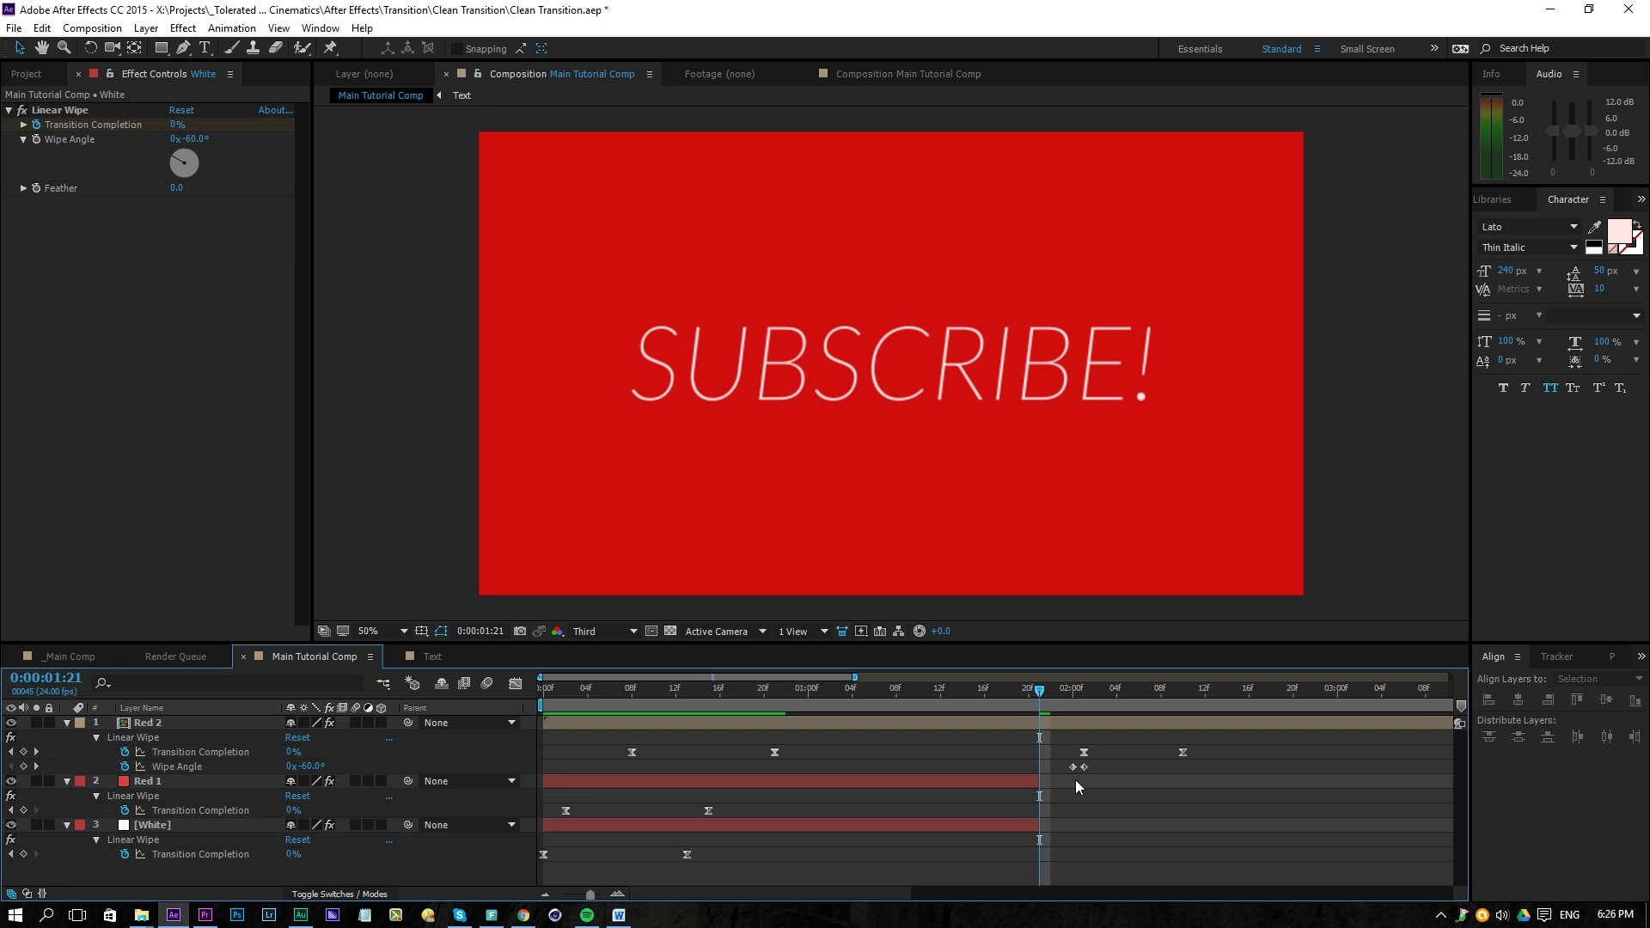
key("Delete")
- Preview from the start and shift Red 2's final 100% wipe keyframe later
left_click_drag(1036, 692, 503, 696)
key("space")
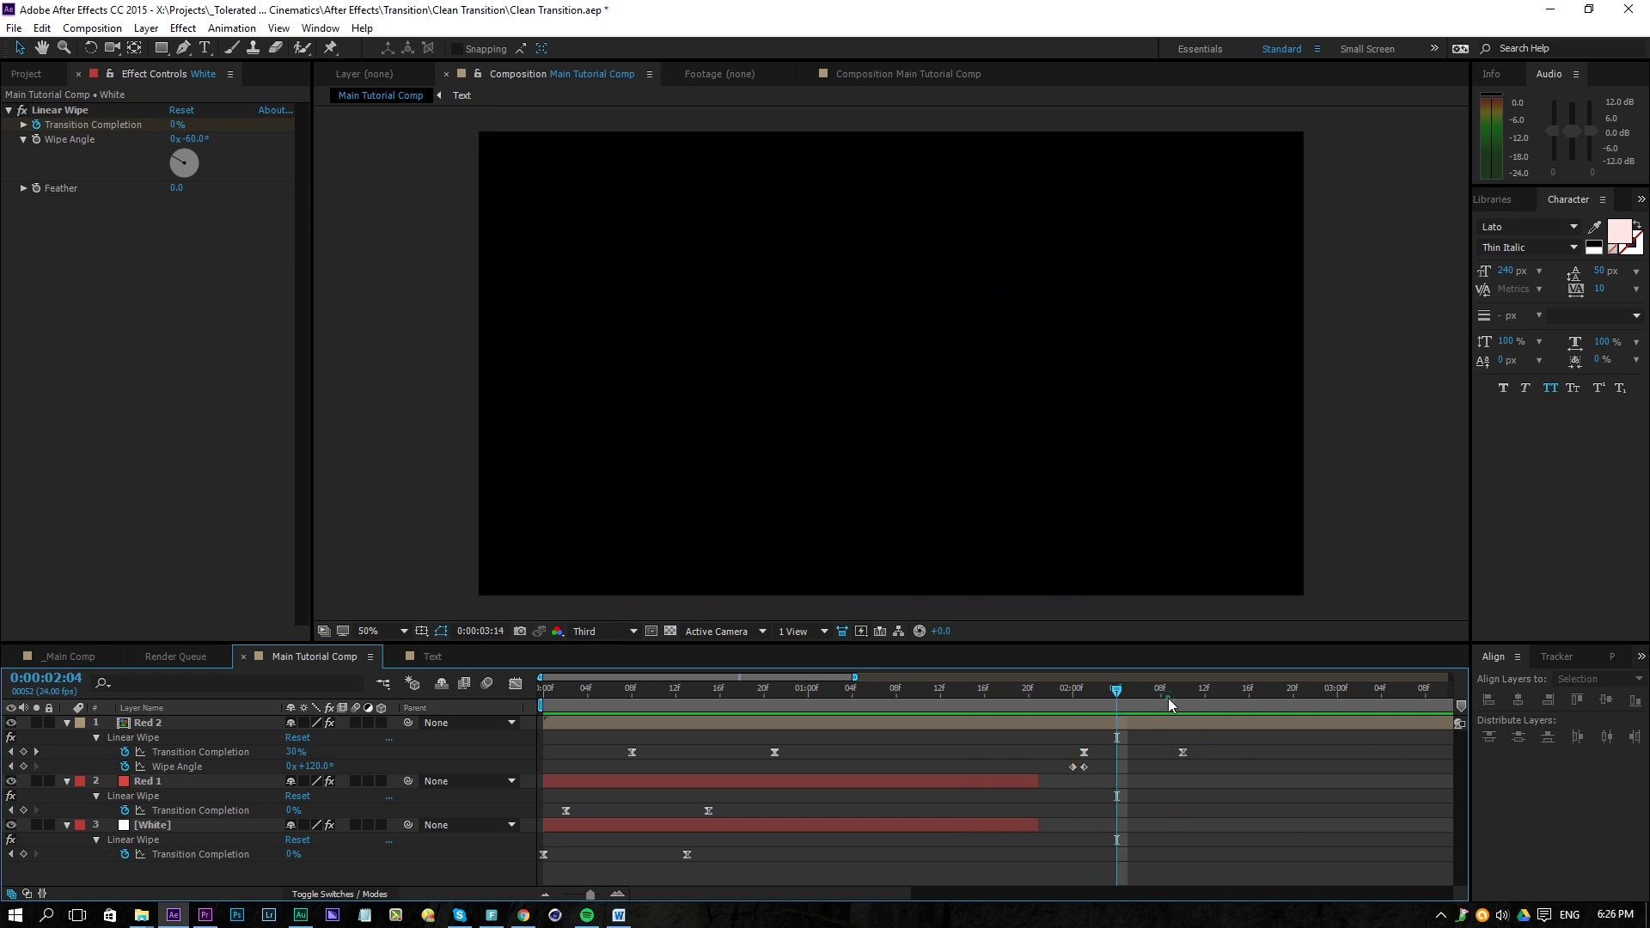
left_click_drag(1183, 752, 1234, 769)
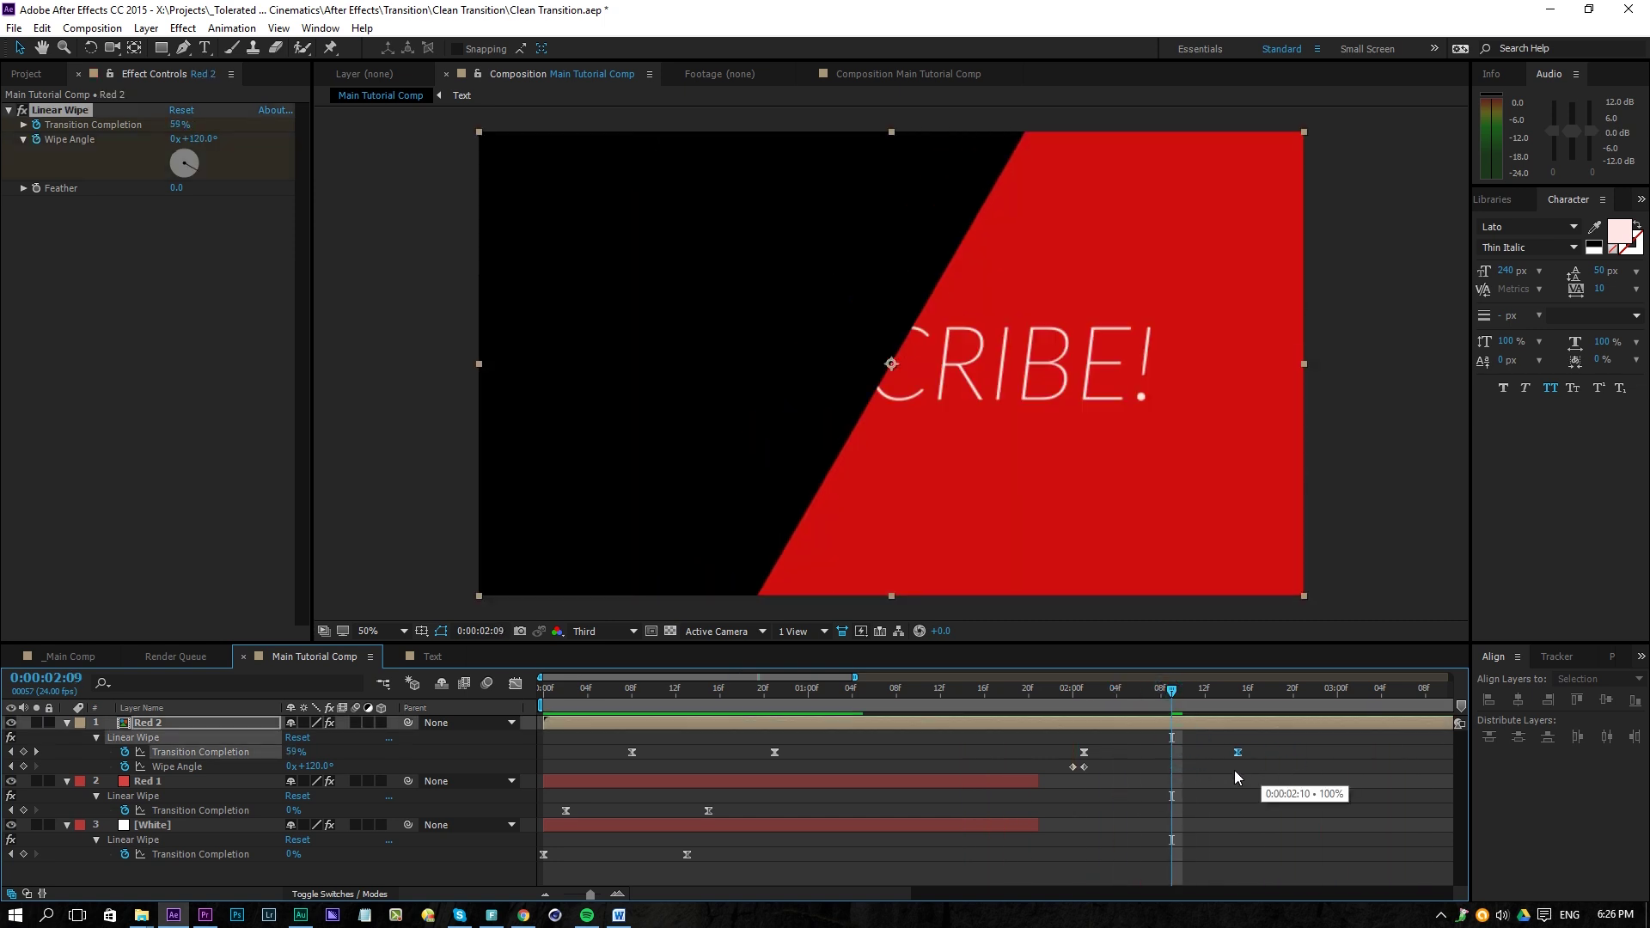
key("space")
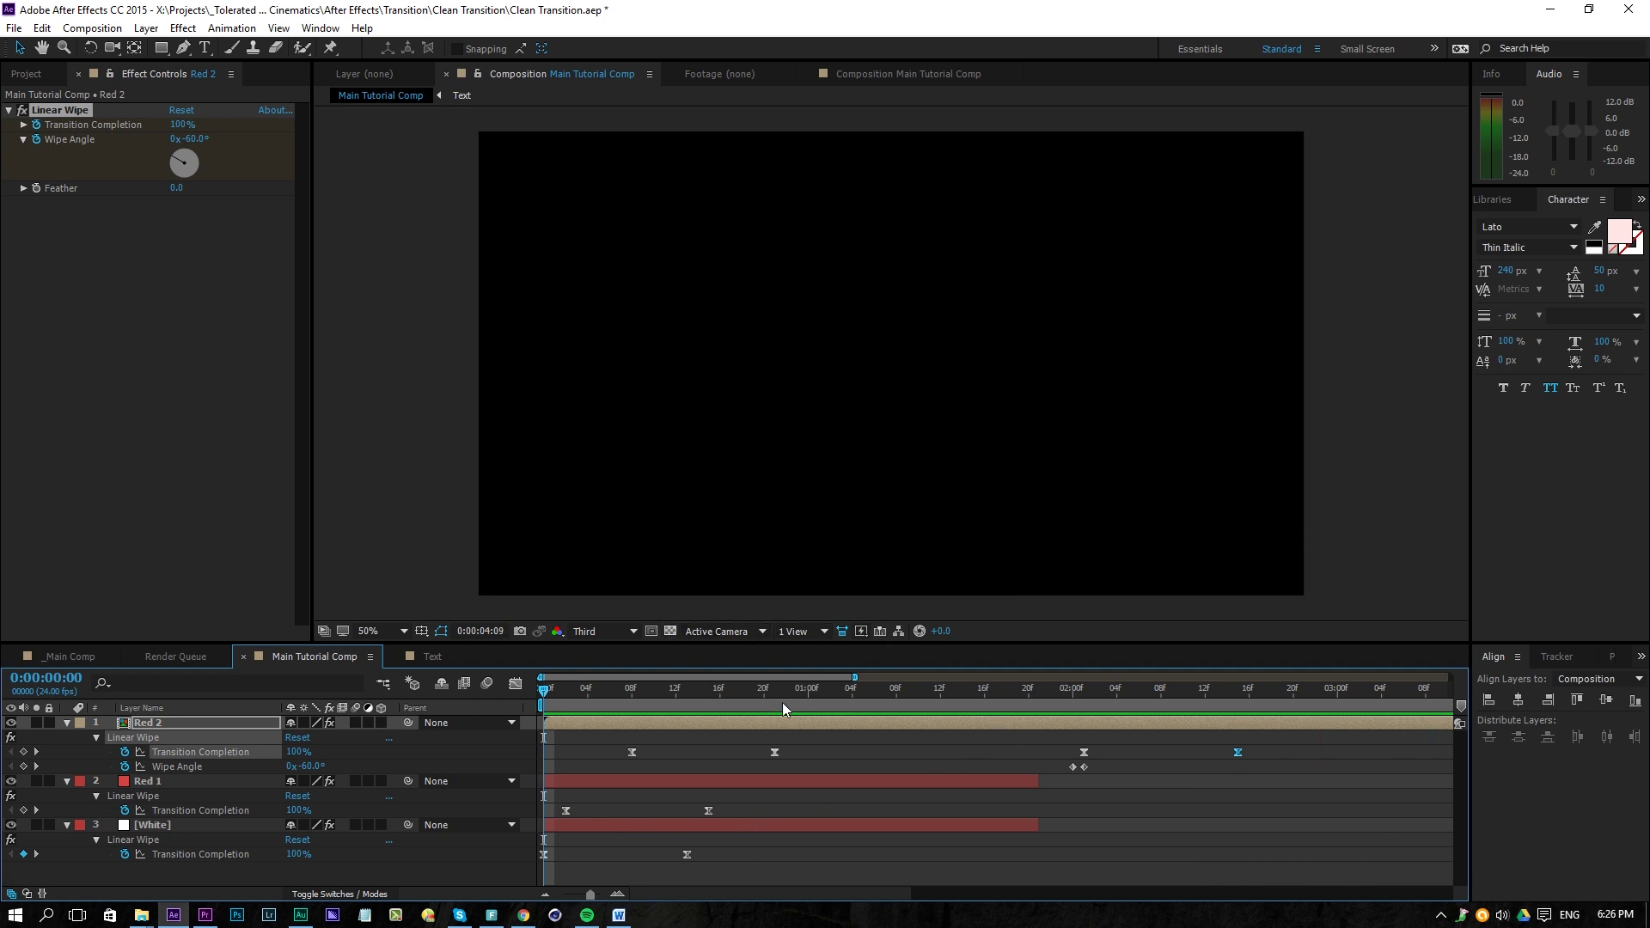
- Show the transparency checkerboard behind the wipes, then open the Text precomp inside Red 2
left_click(747, 693)
left_click(576, 690)
left_click(670, 631)
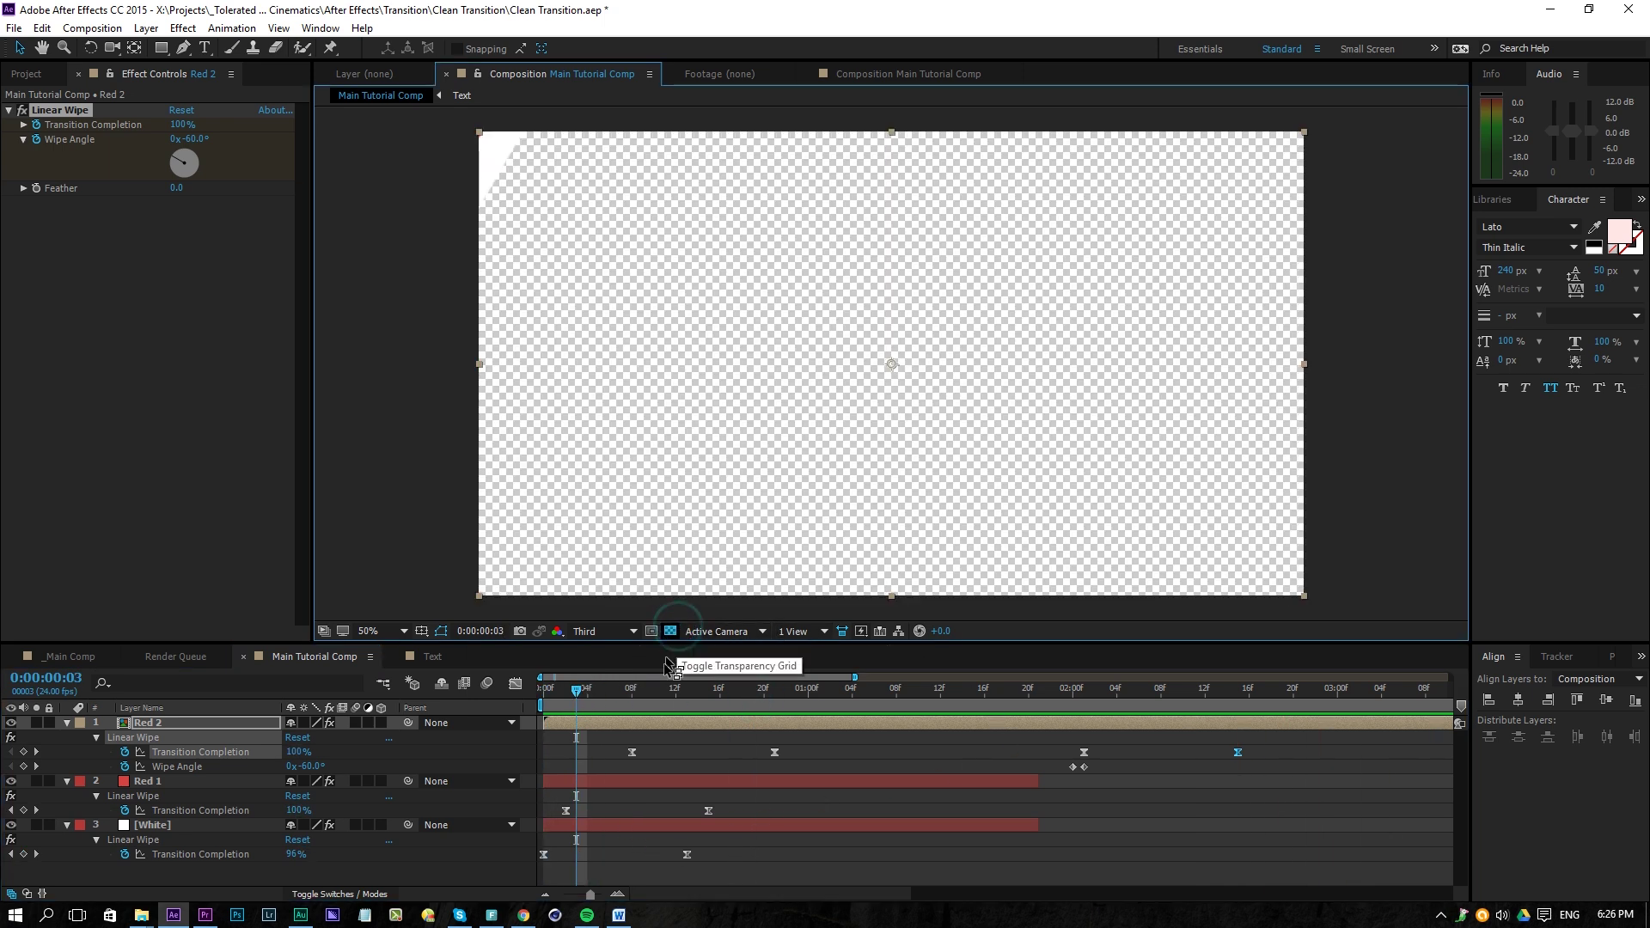
key("Page_Down")
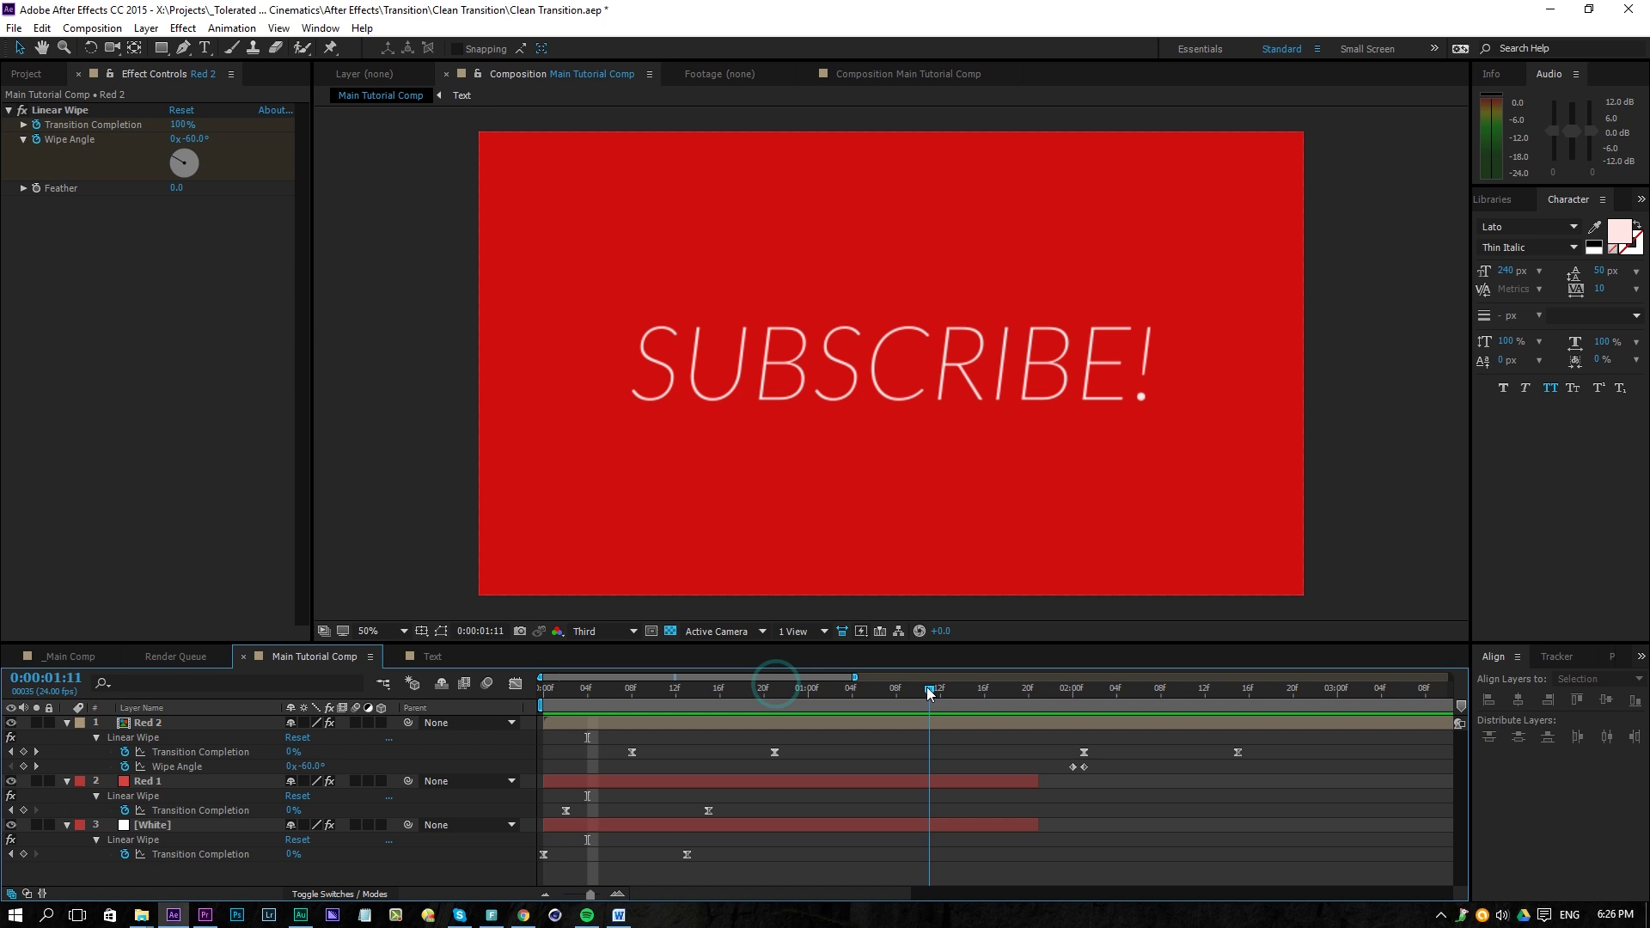
left_click(924, 722)
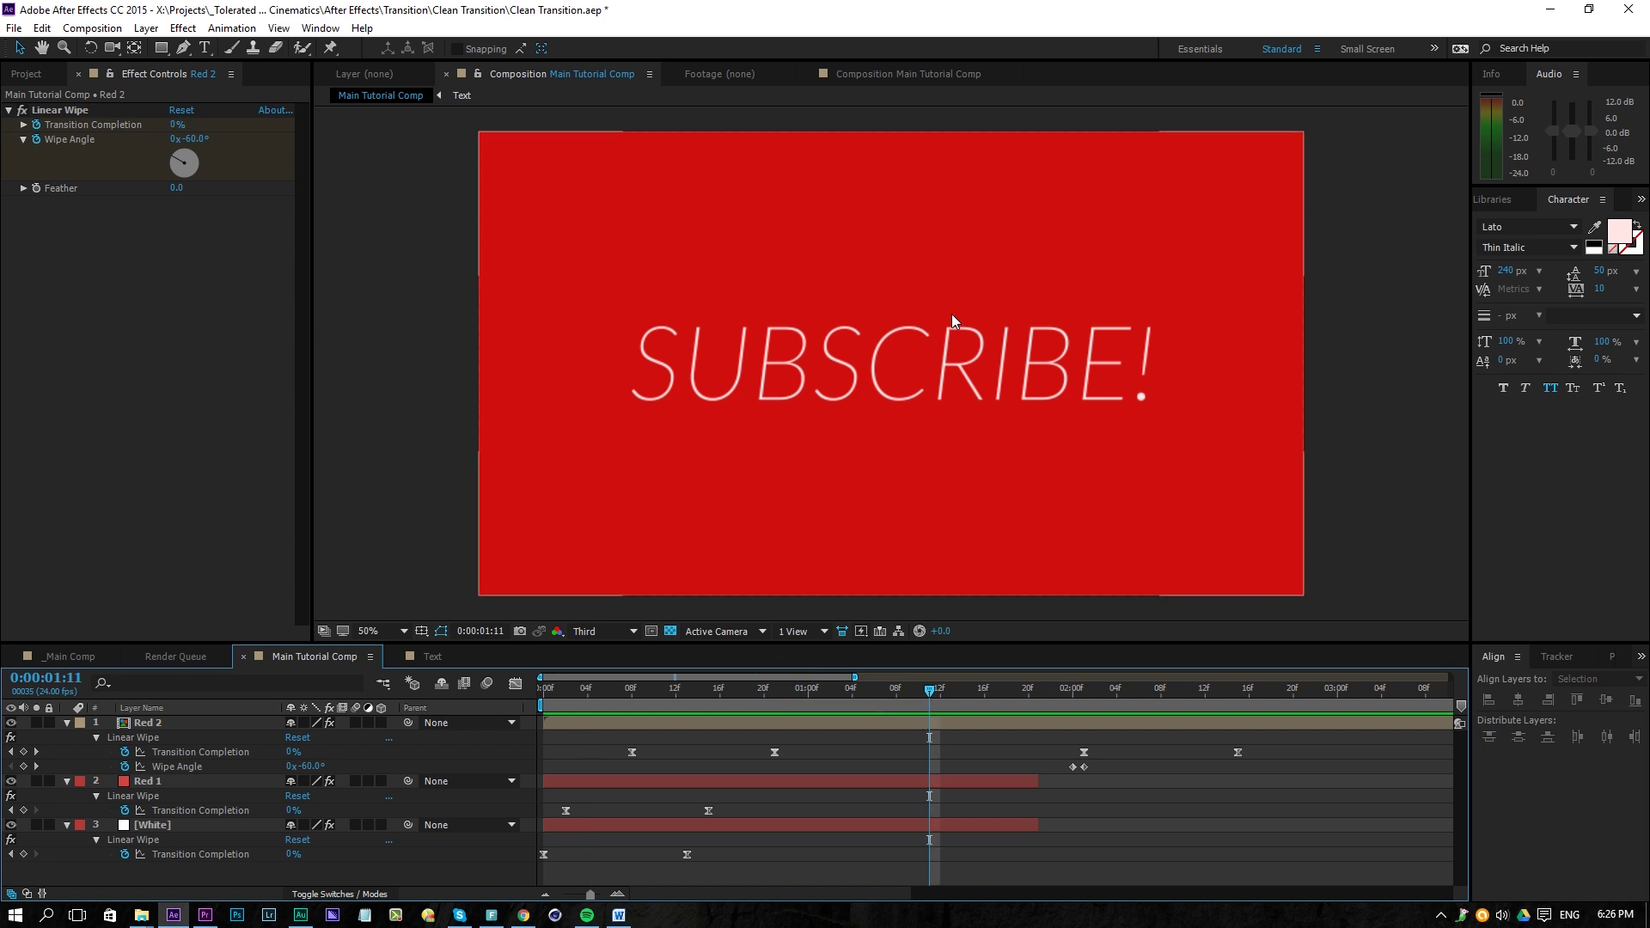
double_click(971, 724)
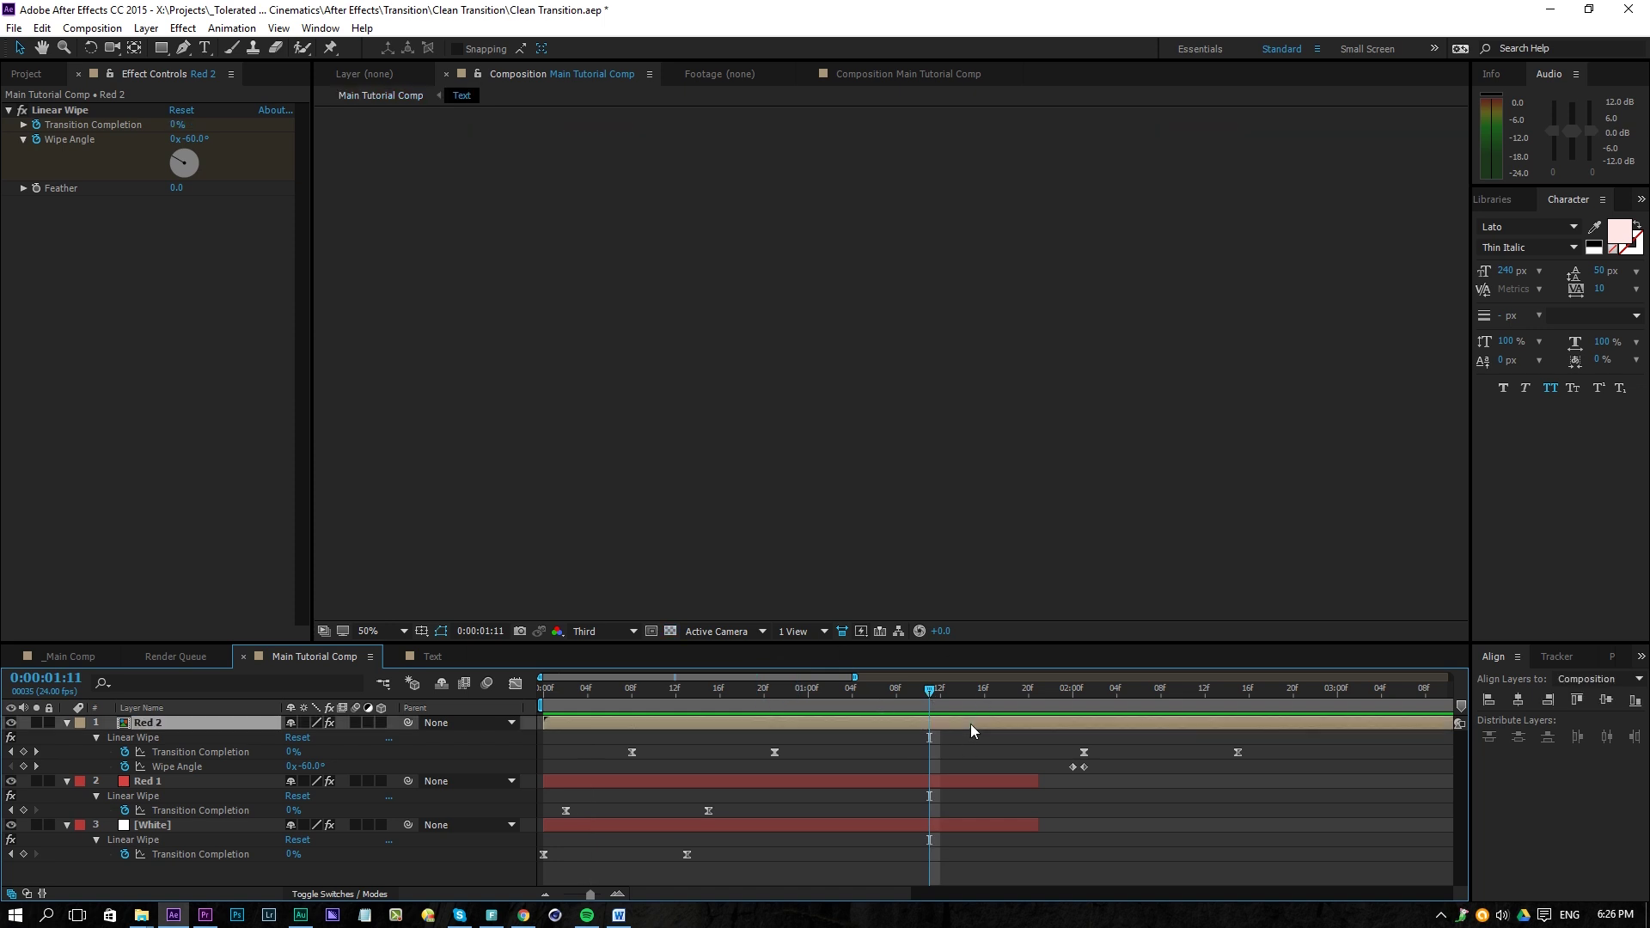
- Turn off the subscribe! layer's visibility, go back to Main Tutorial Comp, and show the full 10-second timeline
left_click(10, 724)
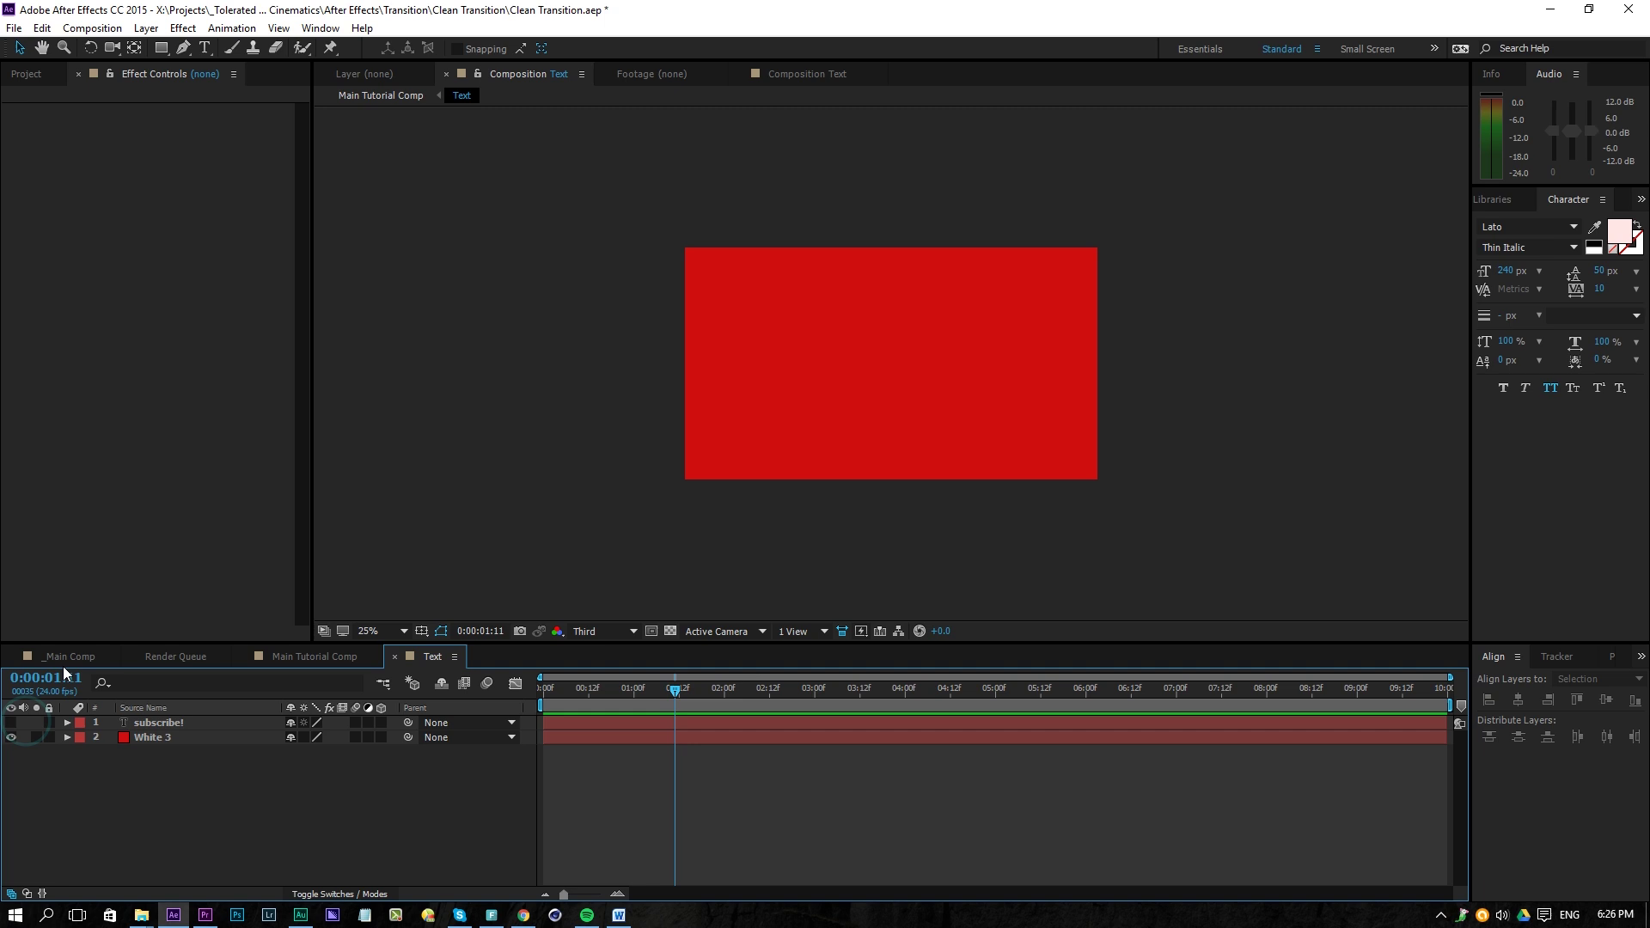
left_click(73, 655)
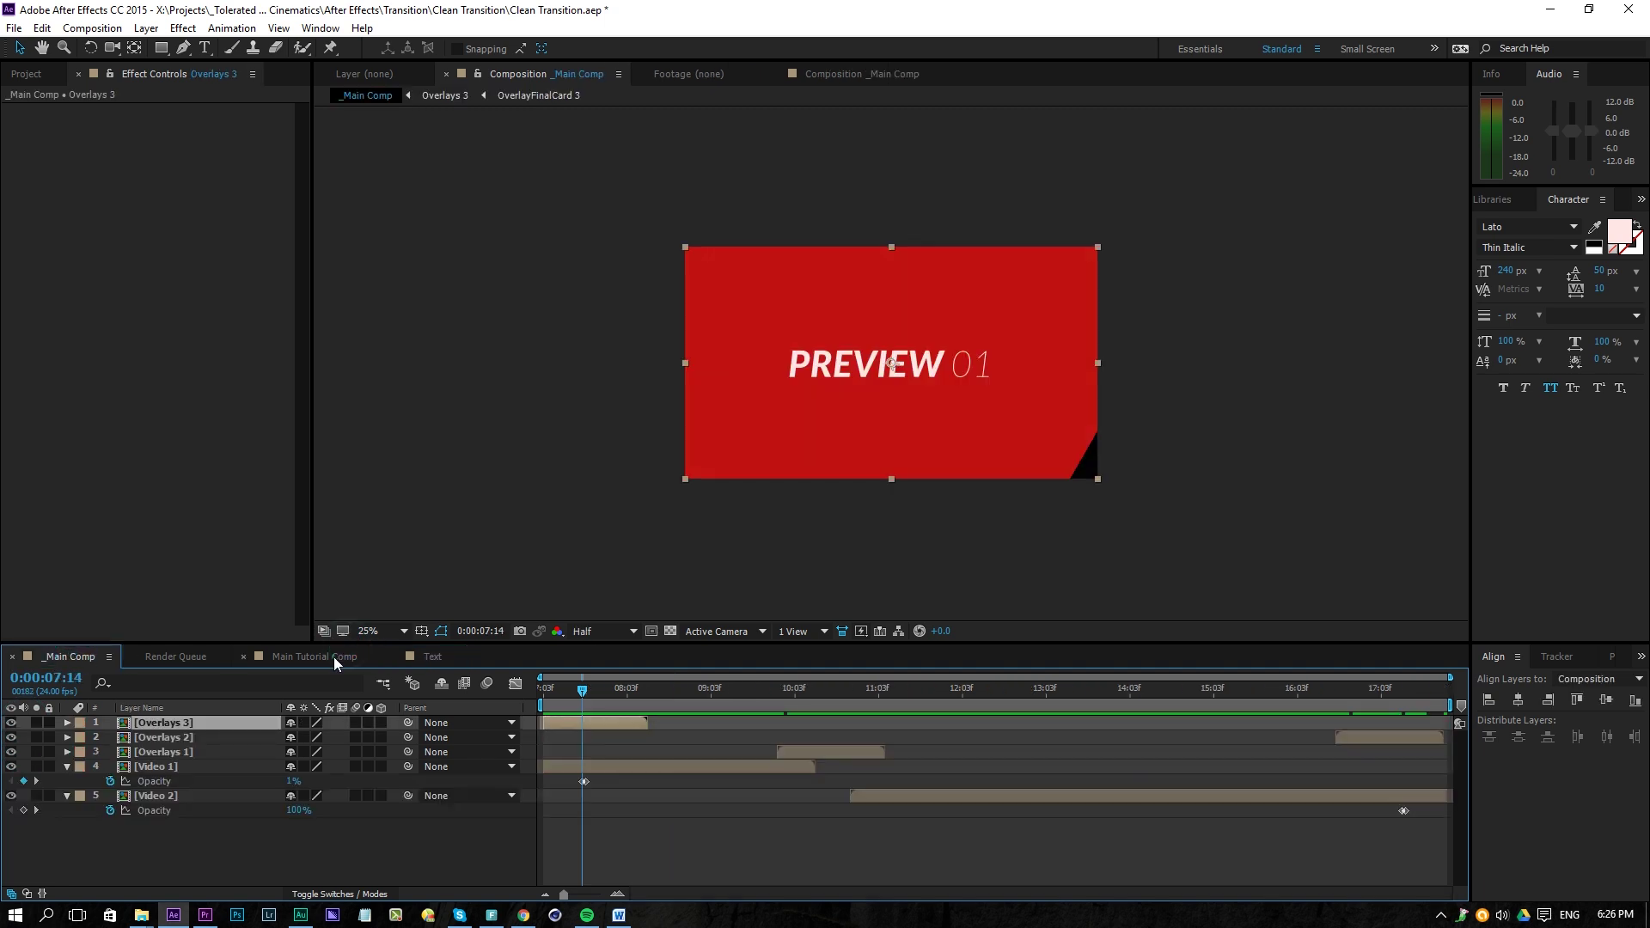
left_click(333, 656)
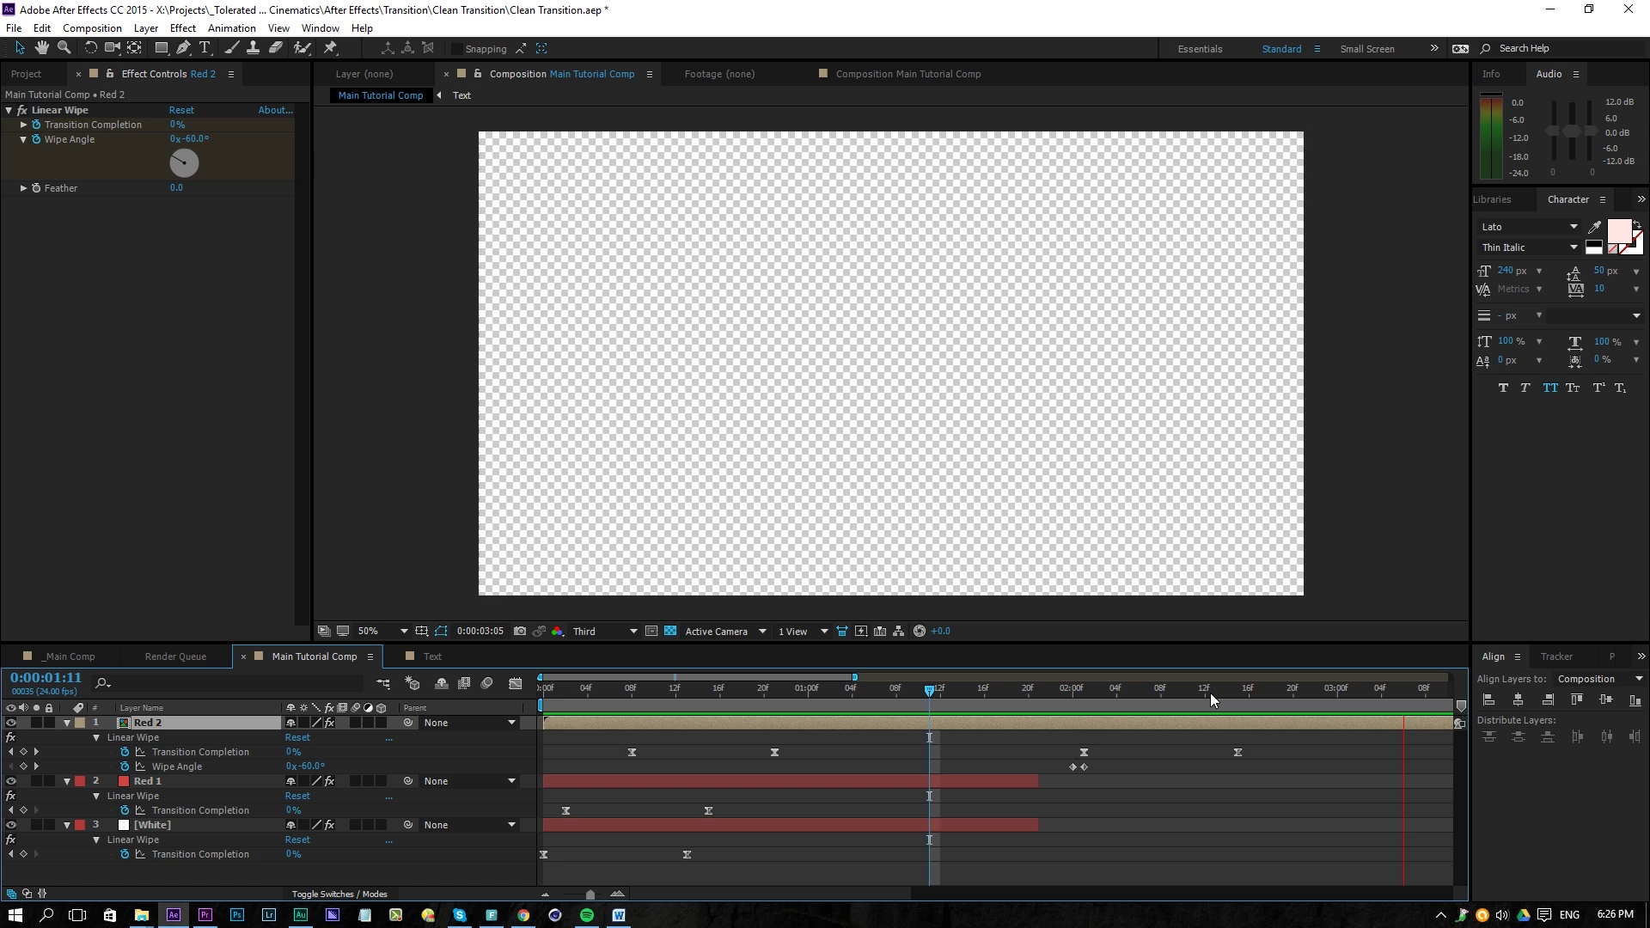
left_click_drag(850, 677, 1452, 678)
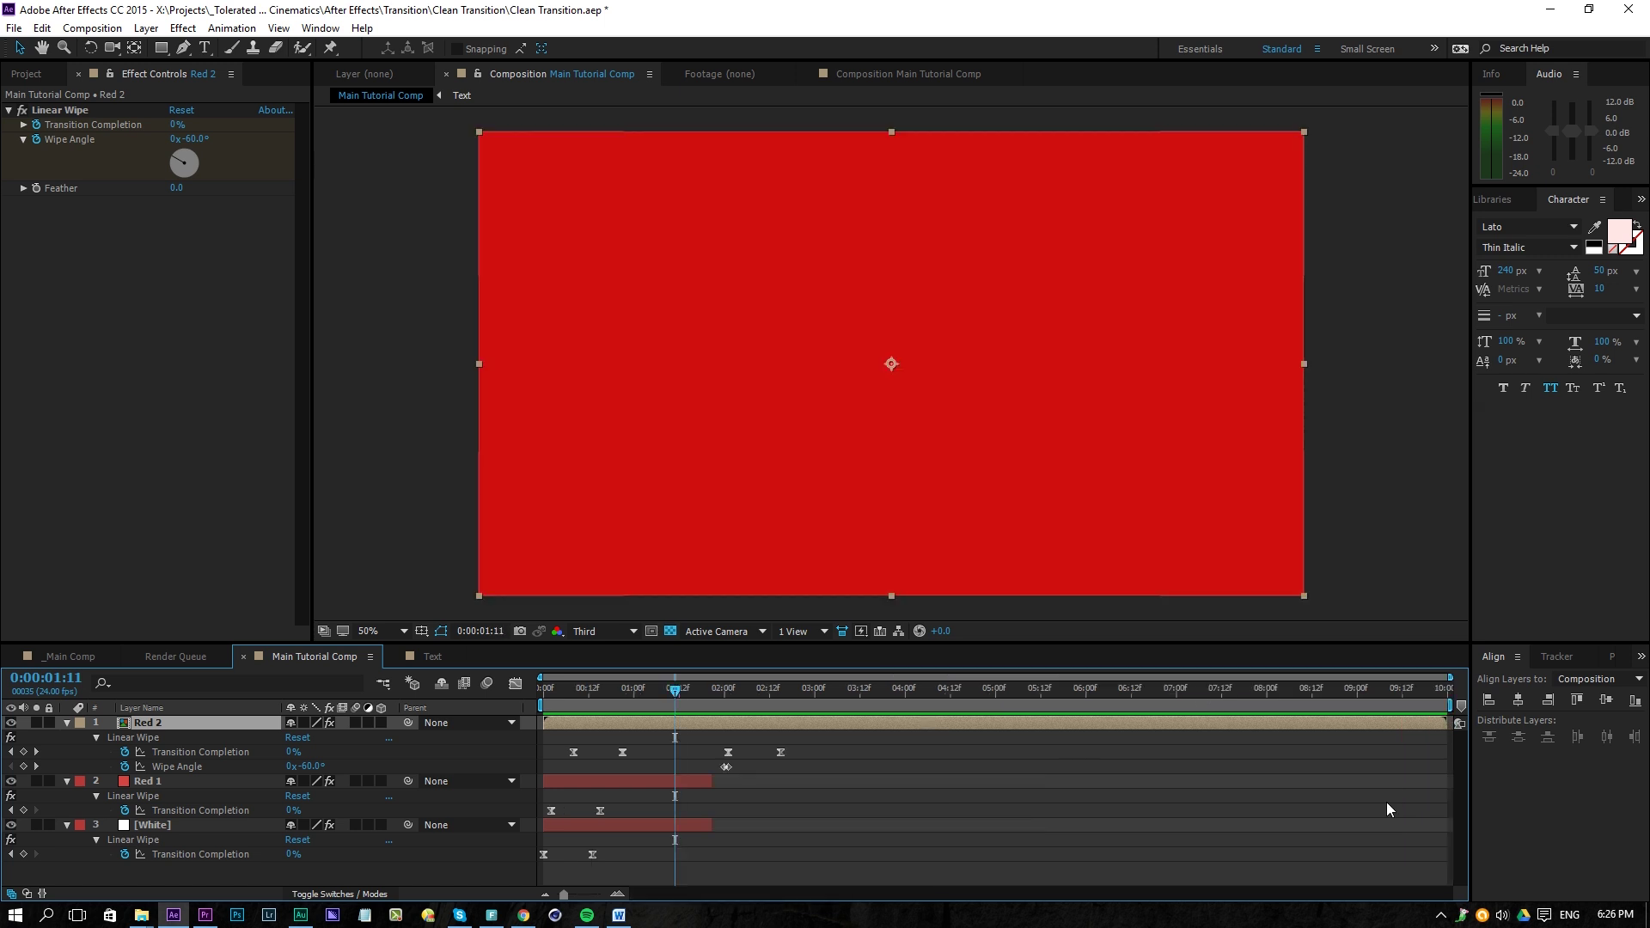